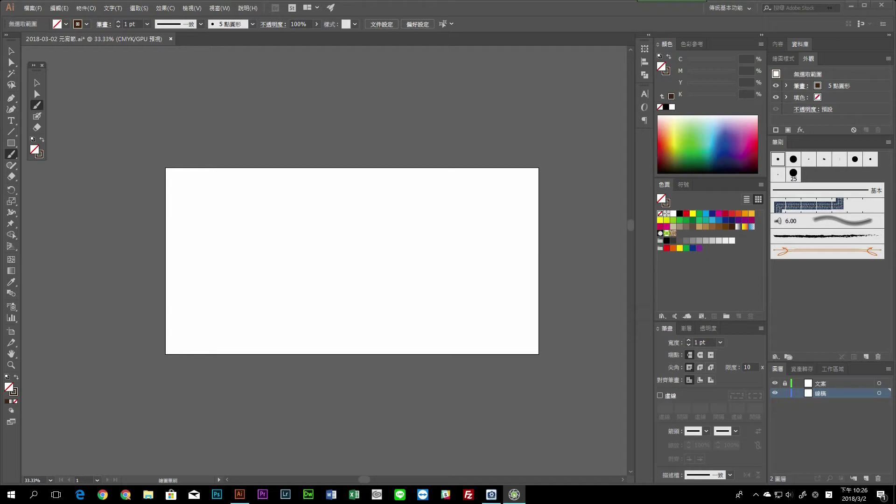
Step: Add a new layer and draw the first two diagonal perspective guide lines
{"action": "key", "text": "ctrl+l"}
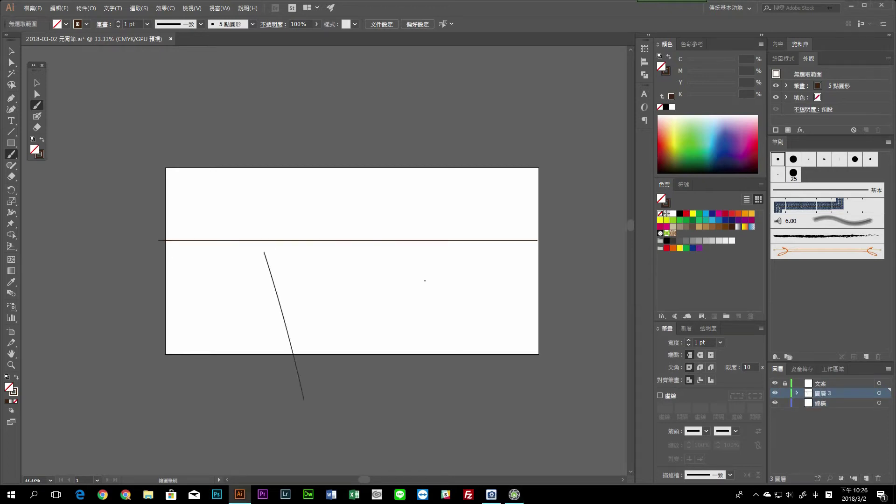
{"action": "left_click_drag", "start_coordinate": [467, 299], "coordinate": [452, 299]}
{"action": "left_click_drag", "start_coordinate": [323, 206], "coordinate": [245, 284]}
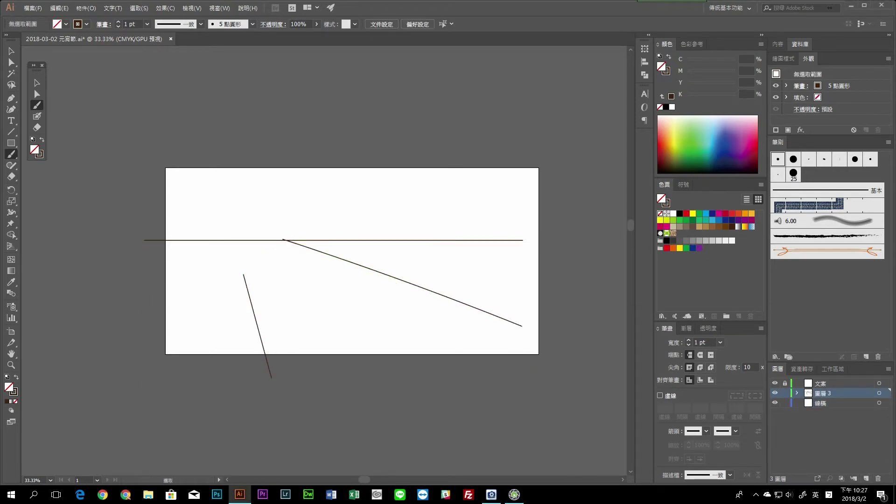
{"action": "scroll", "coordinate": [350, 262], "scroll_direction": "down", "scroll_amount": 2}
{"action": "scroll", "coordinate": [350, 261], "scroll_direction": "up", "scroll_amount": 3}
Step: Draw a vertical guide and a lower guide meeting it, undoing the last stroke
{"action": "left_click_drag", "start_coordinate": [395, 322], "coordinate": [394, 173]}
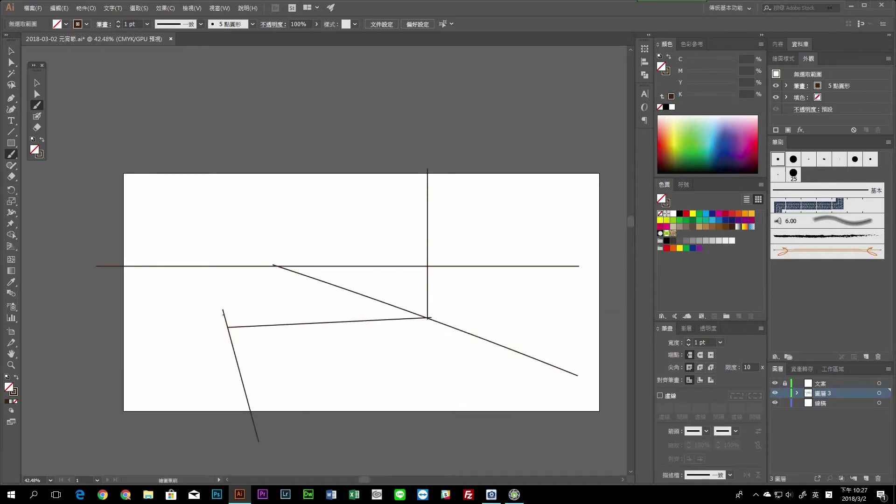
{"action": "left_click_drag", "start_coordinate": [373, 304], "coordinate": [389, 305]}
{"action": "left_click_drag", "start_coordinate": [389, 305], "coordinate": [381, 278]}
{"action": "key", "text": "ctrl+z"}
{"action": "scroll", "coordinate": [350, 310], "scroll_direction": "up", "scroll_amount": 1}
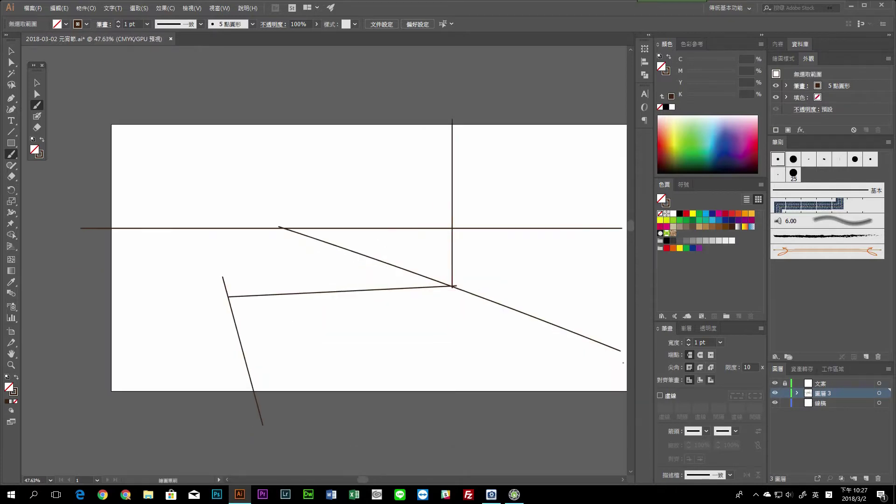
Step: Sketch the horse's head outline, second ear, an ear curl and a mane stroke
{"action": "scroll", "coordinate": [350, 310], "scroll_direction": "up", "scroll_amount": 3}
{"action": "left_click_drag", "start_coordinate": [352, 274], "coordinate": [421, 302]}
{"action": "scroll", "coordinate": [364, 234], "scroll_direction": "up", "scroll_amount": 1}
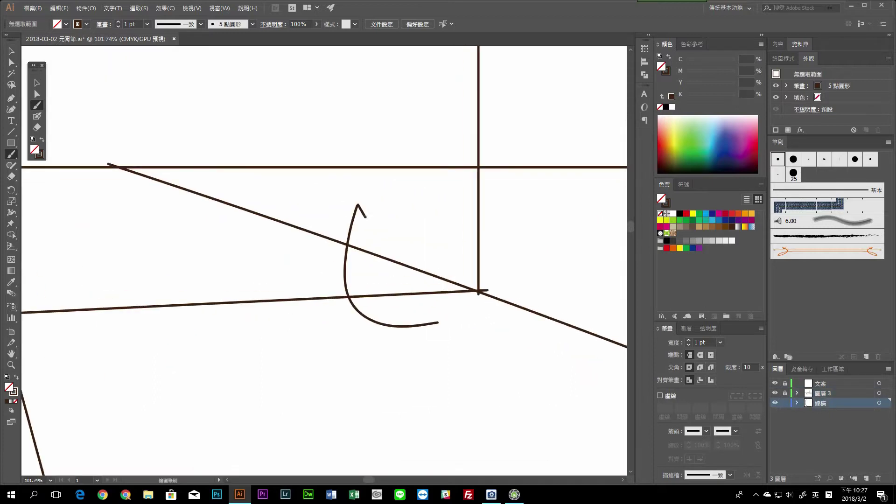
{"action": "scroll", "coordinate": [435, 216], "scroll_direction": "down", "scroll_amount": 1}
{"action": "left_click_drag", "start_coordinate": [434, 185], "coordinate": [466, 305]}
{"action": "scroll", "coordinate": [467, 306], "scroll_direction": "up", "scroll_amount": 1}
{"action": "scroll", "coordinate": [467, 280], "scroll_direction": "up", "scroll_amount": 1}
{"action": "left_click_drag", "start_coordinate": [498, 188], "coordinate": [459, 162]}
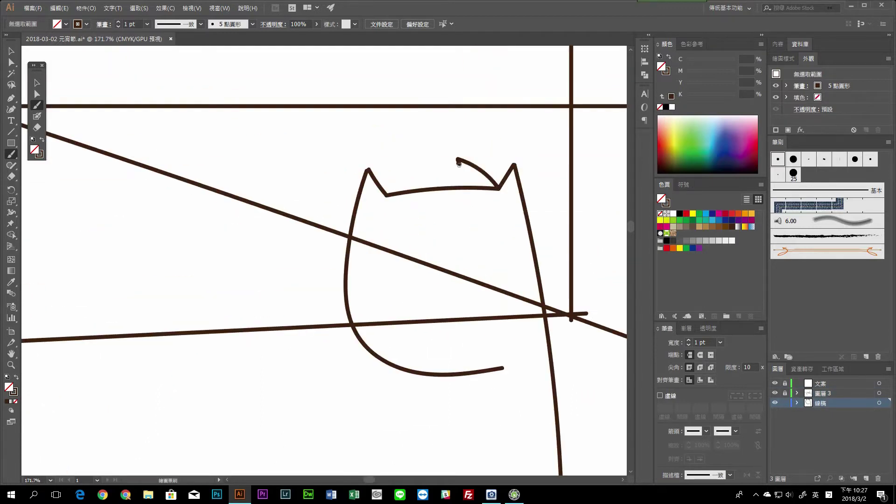
{"action": "mouse_move", "coordinate": [420, 228]}
{"action": "left_mouse_down"}
{"action": "mouse_move", "coordinate": [484, 215]}
{"action": "mouse_move", "coordinate": [480, 355]}
{"action": "left_mouse_up"}
Step: Draw the horse's body ending in a foot and add another mane hair stroke
{"action": "scroll", "coordinate": [479, 355], "scroll_direction": "down", "scroll_amount": 2}
{"action": "scroll", "coordinate": [479, 355], "scroll_direction": "up", "scroll_amount": 1}
{"action": "scroll", "coordinate": [509, 175], "scroll_direction": "up", "scroll_amount": 1}
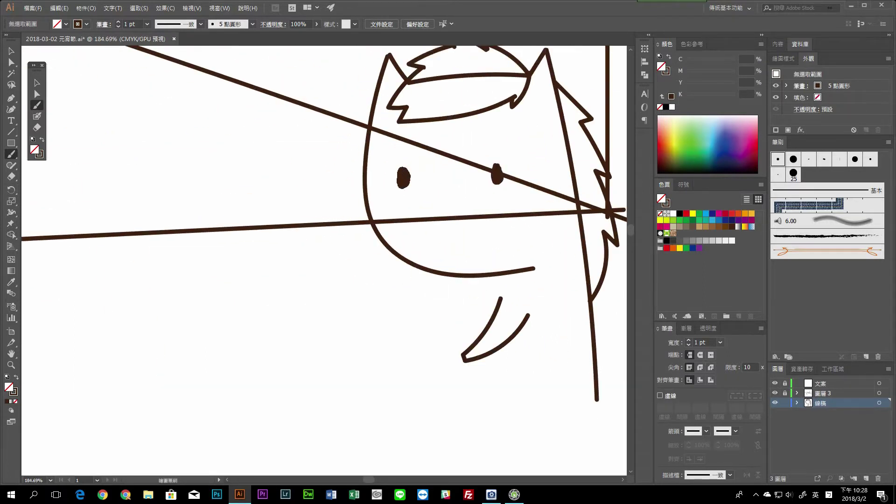
{"action": "scroll", "coordinate": [360, 201], "scroll_direction": "down", "scroll_amount": 1}
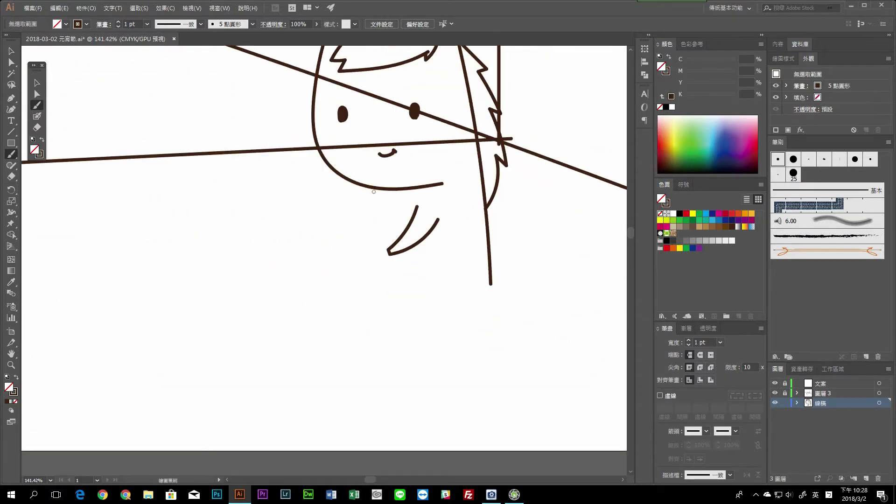
{"action": "left_click_drag", "start_coordinate": [366, 190], "coordinate": [399, 312]}
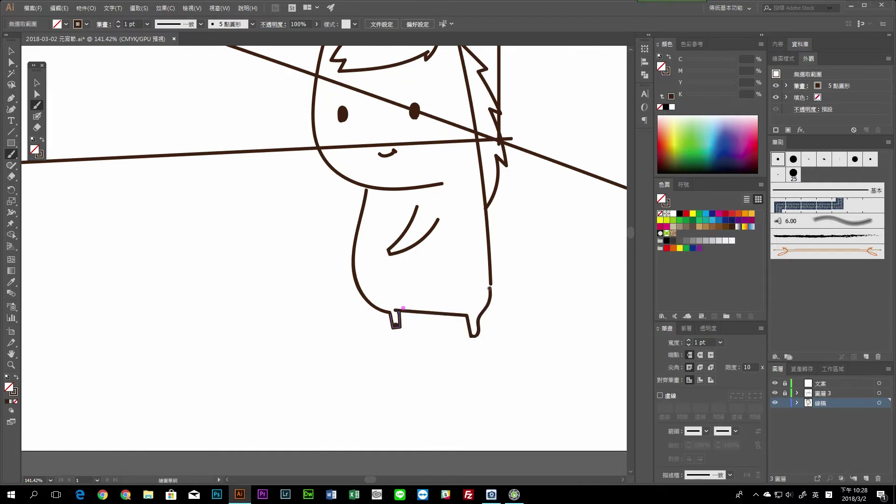
{"action": "scroll", "coordinate": [403, 308], "scroll_direction": "down", "scroll_amount": 2}
{"action": "scroll", "coordinate": [527, 224], "scroll_direction": "up", "scroll_amount": 2}
{"action": "left_click_drag", "start_coordinate": [521, 188], "coordinate": [532, 269]}
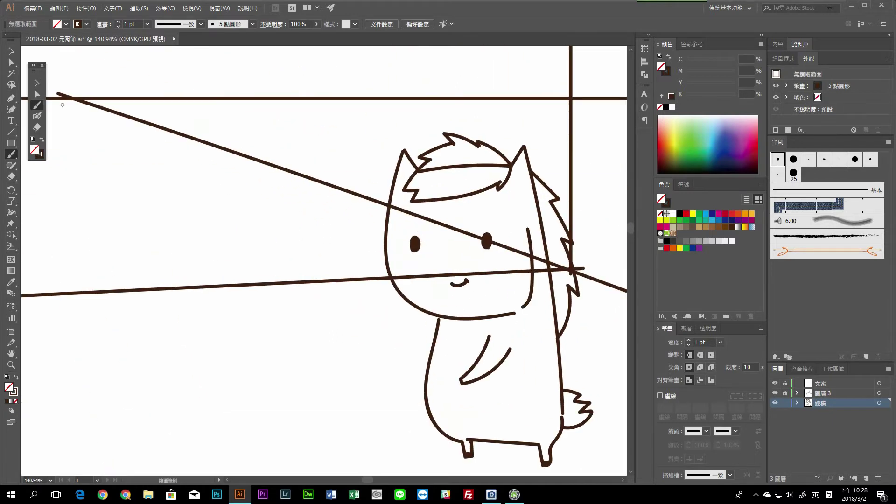
{"action": "scroll", "coordinate": [521, 302], "scroll_direction": "up", "scroll_amount": 3}
{"action": "scroll", "coordinate": [432, 219], "scroll_direction": "down", "scroll_amount": 4}
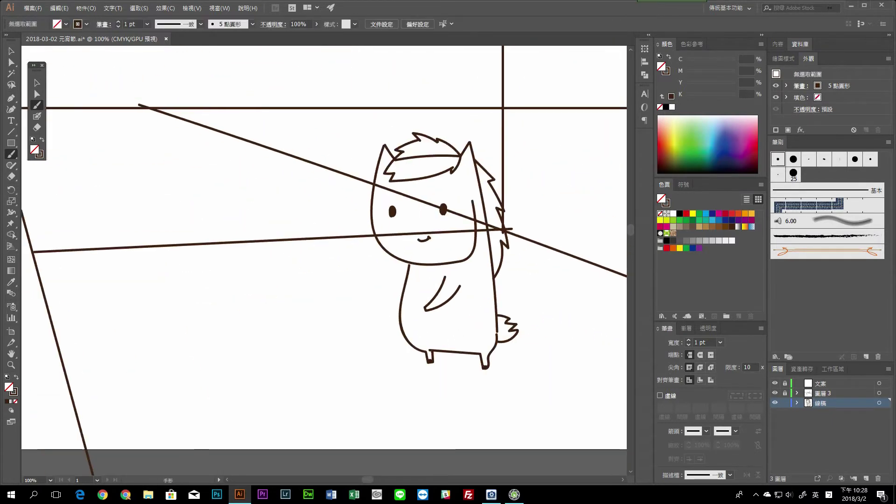
{"action": "scroll", "coordinate": [327, 247], "scroll_direction": "down", "scroll_amount": 4}
Step: Lock the guide layer 圖層 3 and target the 線稿 line-art layer
{"action": "left_click", "coordinate": [785, 393]}
{"action": "left_click", "coordinate": [821, 403]}
{"action": "scroll", "coordinate": [366, 179], "scroll_direction": "up", "scroll_amount": 5}
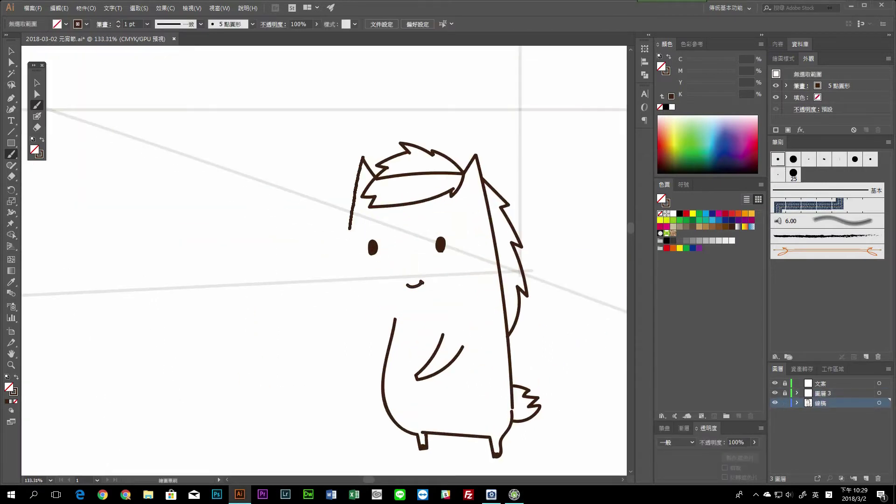
Step: Redraw the right side of the face and the right ear outline
{"action": "left_click_drag", "start_coordinate": [493, 229], "coordinate": [472, 319]}
{"action": "scroll", "coordinate": [502, 297], "scroll_direction": "up", "scroll_amount": 3}
{"action": "left_click_drag", "start_coordinate": [485, 177], "coordinate": [450, 335]}
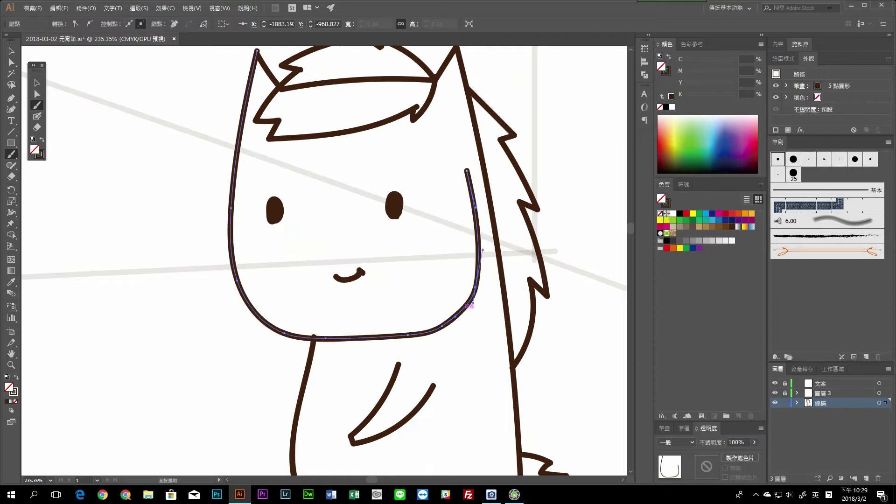
{"action": "scroll", "coordinate": [448, 252], "scroll_direction": "down", "scroll_amount": 2}
{"action": "scroll", "coordinate": [482, 289], "scroll_direction": "up", "scroll_amount": 2}
{"action": "scroll", "coordinate": [482, 289], "scroll_direction": "up", "scroll_amount": 2}
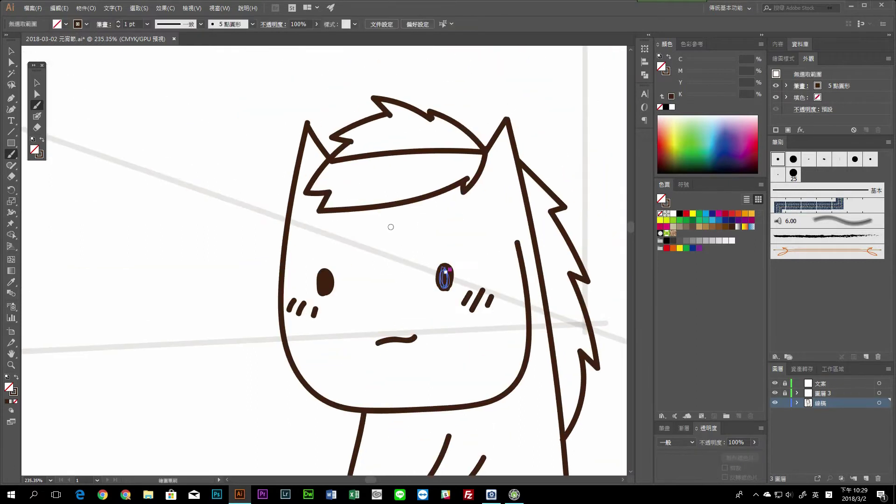
{"action": "left_click_drag", "start_coordinate": [498, 125], "coordinate": [553, 378]}
{"action": "left_click", "coordinate": [317, 141], "text": "ctrl"}
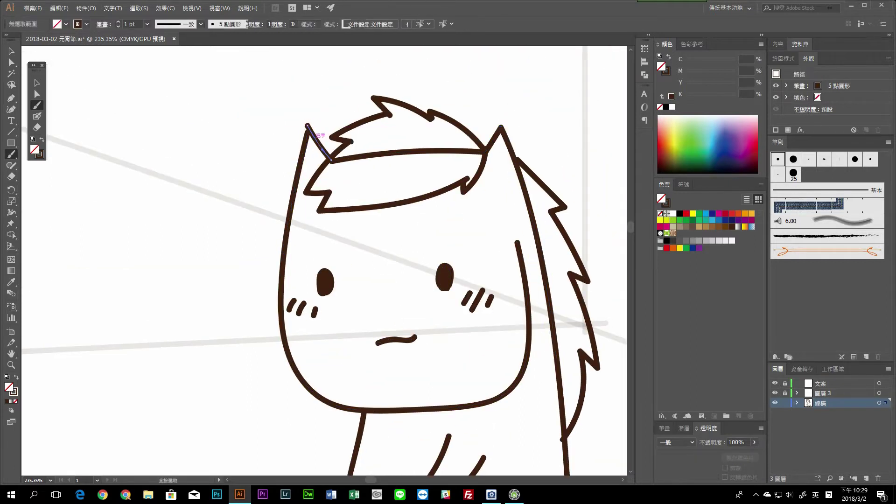
{"action": "key", "text": "ctrl+shift+a"}
Step: Draw the horse's second arm with a finger on the bowl rim, adjusting the rim
{"action": "scroll", "coordinate": [323, 262], "scroll_direction": "down", "scroll_amount": 3}
{"action": "scroll", "coordinate": [327, 289], "scroll_direction": "up", "scroll_amount": 3}
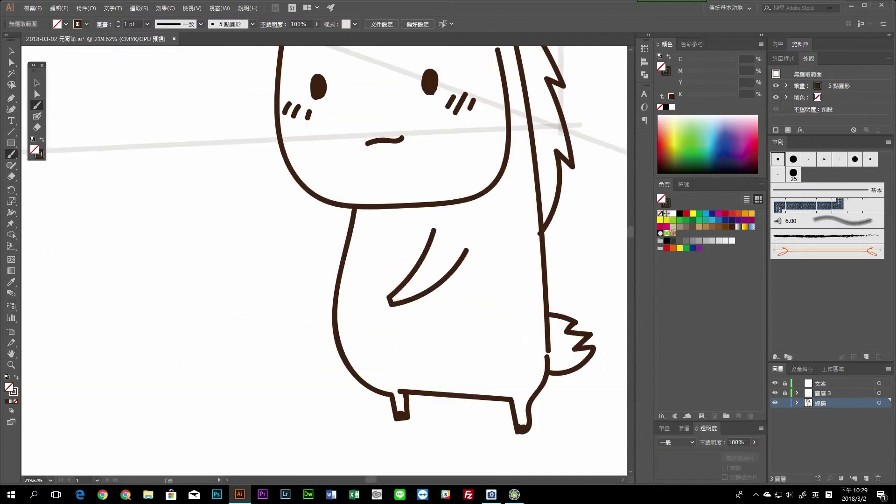
{"action": "scroll", "coordinate": [396, 298], "scroll_direction": "down", "scroll_amount": 5}
{"action": "scroll", "coordinate": [479, 318], "scroll_direction": "up", "scroll_amount": 3}
{"action": "scroll", "coordinate": [480, 317], "scroll_direction": "up", "scroll_amount": 2}
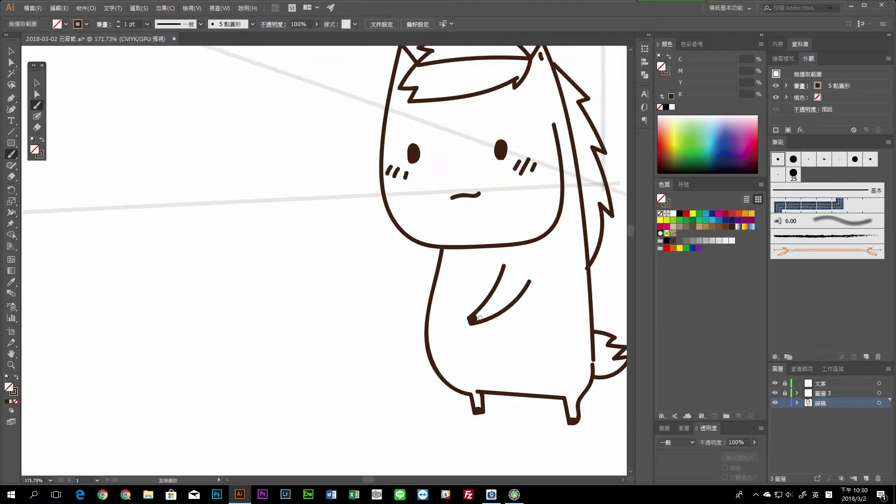
{"action": "left_click_drag", "start_coordinate": [562, 275], "coordinate": [428, 285]}
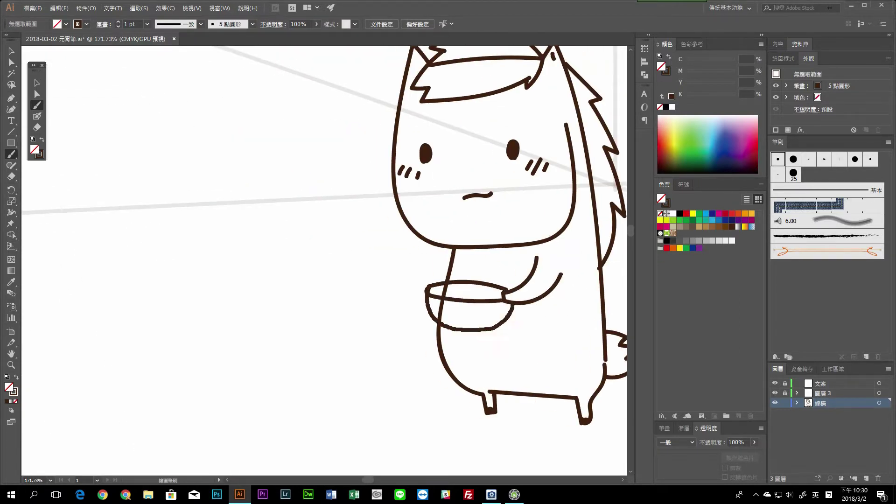
{"action": "scroll", "coordinate": [463, 287], "scroll_direction": "up", "scroll_amount": 3}
{"action": "left_click_drag", "start_coordinate": [502, 303], "coordinate": [519, 303]}
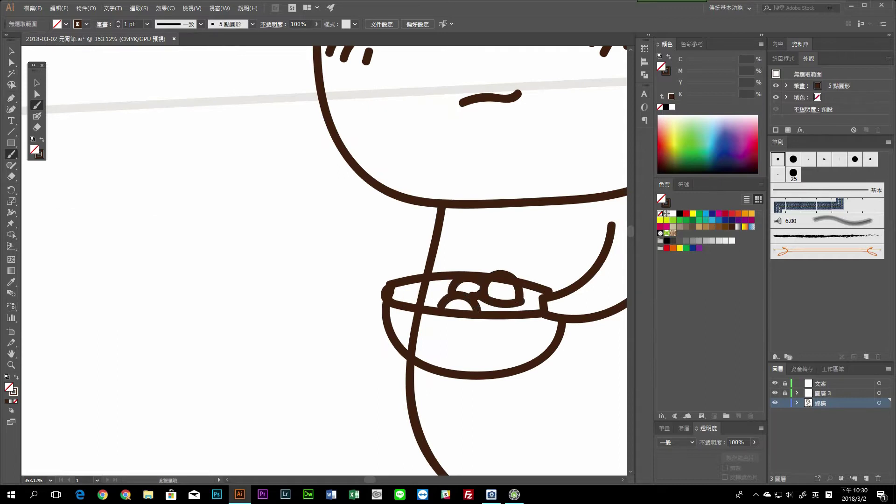
{"action": "left_click_drag", "start_coordinate": [383, 296], "coordinate": [386, 295]}
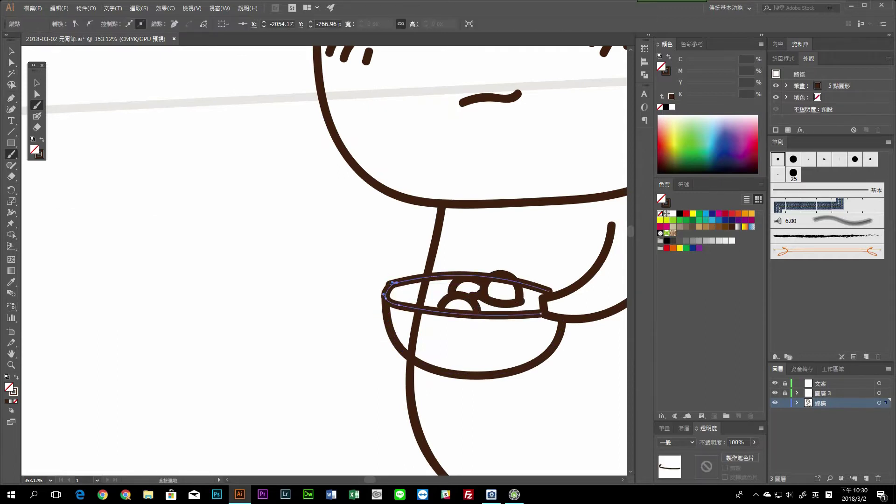
{"action": "left_click", "coordinate": [446, 288], "text": "ctrl"}
Step: Erase the line crossing the bowl and draw the end of the sleeve
{"action": "key", "text": "shift+e"}
{"action": "left_click_drag", "start_coordinate": [425, 292], "coordinate": [410, 360]}
{"action": "scroll", "coordinate": [327, 261], "scroll_direction": "down", "scroll_amount": 5}
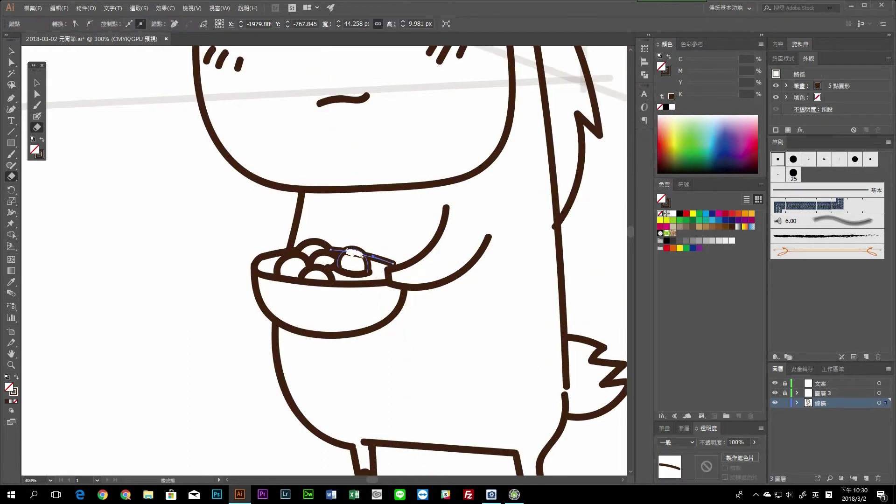
{"action": "scroll", "coordinate": [327, 262], "scroll_direction": "up", "scroll_amount": 8}
{"action": "key", "text": "b"}
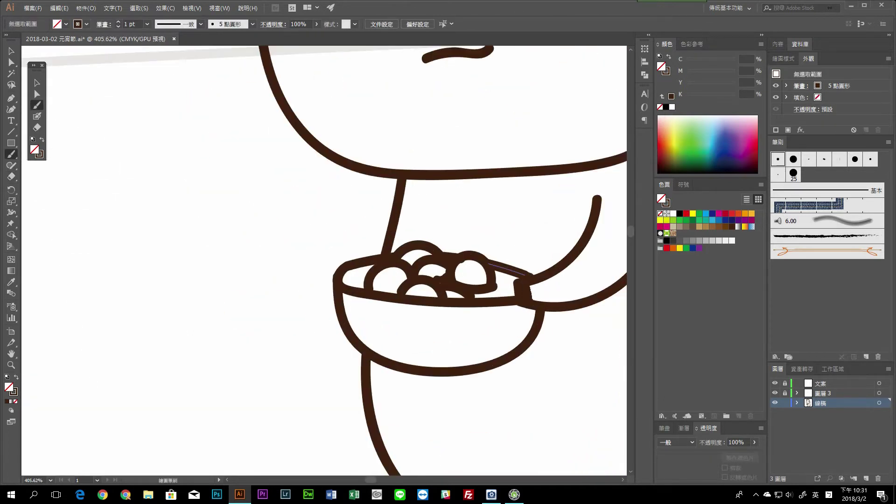
{"action": "scroll", "coordinate": [526, 287], "scroll_direction": "down", "scroll_amount": 5}
{"action": "scroll", "coordinate": [526, 286], "scroll_direction": "down", "scroll_amount": 2}
{"action": "scroll", "coordinate": [526, 287], "scroll_direction": "up", "scroll_amount": 5}
{"action": "scroll", "coordinate": [448, 280], "scroll_direction": "down", "scroll_amount": 1}
{"action": "left_click_drag", "start_coordinate": [498, 262], "coordinate": [464, 302]}
Step: Arc over a dumpling and add hatch dashes along the bowl edge and left leg
{"action": "scroll", "coordinate": [464, 301], "scroll_direction": "down", "scroll_amount": 3}
{"action": "scroll", "coordinate": [464, 302], "scroll_direction": "up", "scroll_amount": 3}
{"action": "scroll", "coordinate": [464, 301], "scroll_direction": "down", "scroll_amount": 3}
{"action": "scroll", "coordinate": [464, 301], "scroll_direction": "up", "scroll_amount": 4}
{"action": "scroll", "coordinate": [374, 294], "scroll_direction": "up", "scroll_amount": 2}
{"action": "left_click_drag", "start_coordinate": [469, 277], "coordinate": [417, 269]}
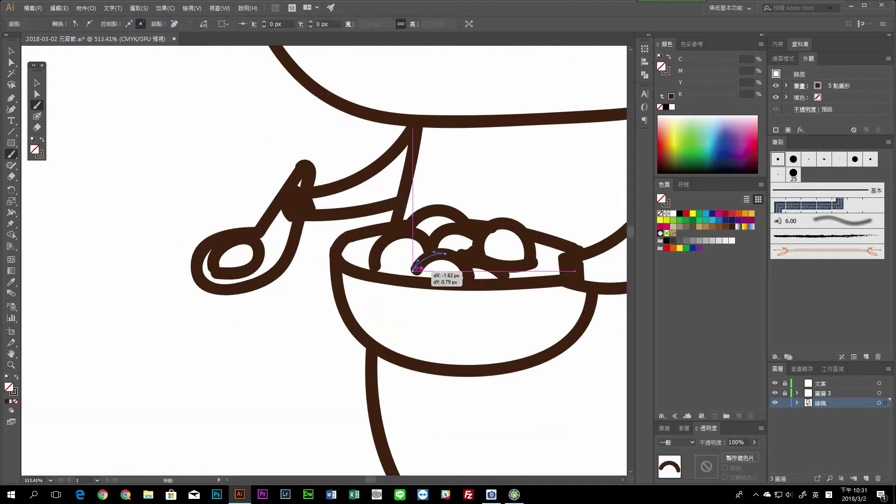
{"action": "left_click_drag", "start_coordinate": [376, 327], "coordinate": [392, 332]}
{"action": "left_click_drag", "start_coordinate": [402, 343], "coordinate": [418, 348]}
{"action": "scroll", "coordinate": [440, 234], "scroll_direction": "down", "scroll_amount": 2}
{"action": "scroll", "coordinate": [321, 267], "scroll_direction": "down", "scroll_amount": 2}
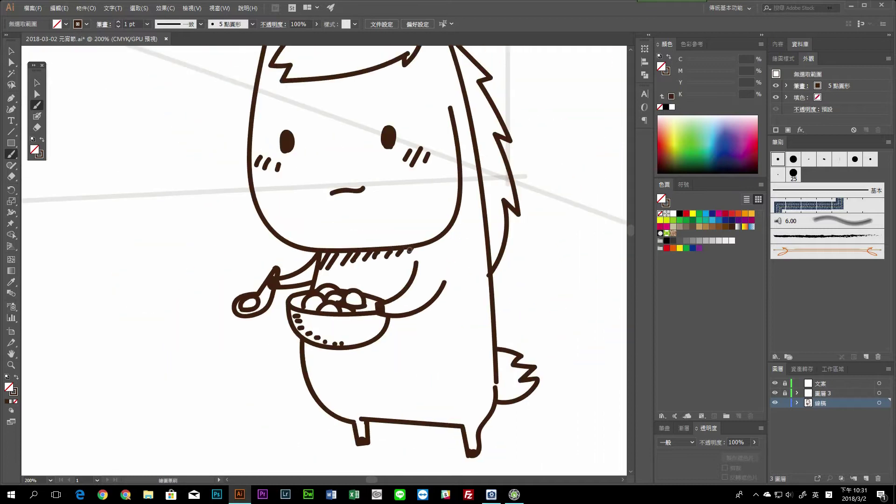
{"action": "left_click_drag", "start_coordinate": [341, 401], "coordinate": [347, 413]}
{"action": "scroll", "coordinate": [327, 262], "scroll_direction": "down", "scroll_amount": 2}
Step: Scribble the forelock solid brown and thicken its lower outline
{"action": "scroll", "coordinate": [326, 261], "scroll_direction": "up", "scroll_amount": 3}
{"action": "scroll", "coordinate": [327, 262], "scroll_direction": "up", "scroll_amount": 1}
{"action": "scroll", "coordinate": [327, 261], "scroll_direction": "down", "scroll_amount": 1}
{"action": "scroll", "coordinate": [327, 262], "scroll_direction": "down", "scroll_amount": 3}
{"action": "scroll", "coordinate": [397, 234], "scroll_direction": "up", "scroll_amount": 4}
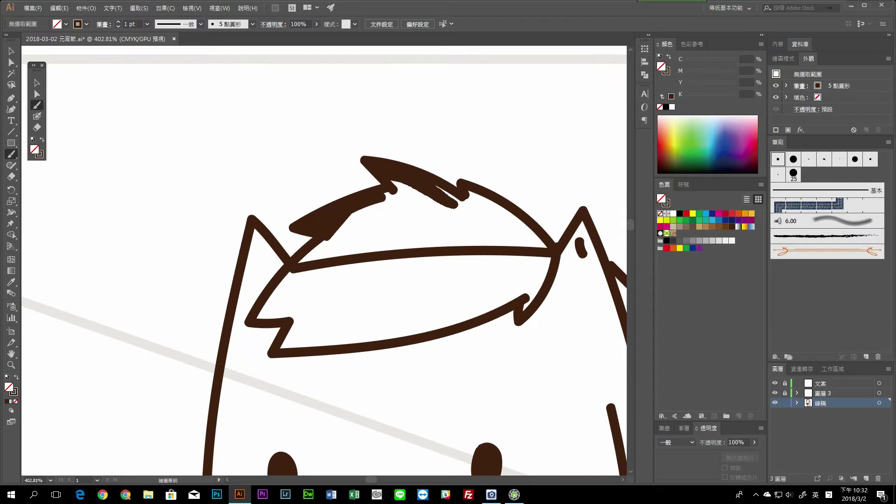
{"action": "left_click_drag", "start_coordinate": [392, 187], "coordinate": [462, 240]}
{"action": "left_click_drag", "start_coordinate": [466, 193], "coordinate": [541, 245]}
{"action": "left_click_drag", "start_coordinate": [499, 219], "coordinate": [535, 245]}
{"action": "scroll", "coordinate": [420, 234], "scroll_direction": "left", "scroll_amount": 3}
{"action": "left_click_drag", "start_coordinate": [401, 231], "coordinate": [341, 294]}
{"action": "mouse_move", "coordinate": [430, 248]}
{"action": "left_mouse_down"}
{"action": "mouse_move", "coordinate": [460, 203]}
{"action": "mouse_move", "coordinate": [518, 217]}
{"action": "left_mouse_up"}
{"action": "scroll", "coordinate": [420, 233], "scroll_direction": "down", "scroll_amount": 2}
{"action": "mouse_move", "coordinate": [401, 229]}
{"action": "left_mouse_down"}
{"action": "mouse_move", "coordinate": [364, 273]}
{"action": "mouse_move", "coordinate": [402, 241]}
{"action": "left_mouse_up"}
{"action": "scroll", "coordinate": [421, 234], "scroll_direction": "right", "scroll_amount": 3}
{"action": "left_click_drag", "start_coordinate": [299, 299], "coordinate": [560, 215]}
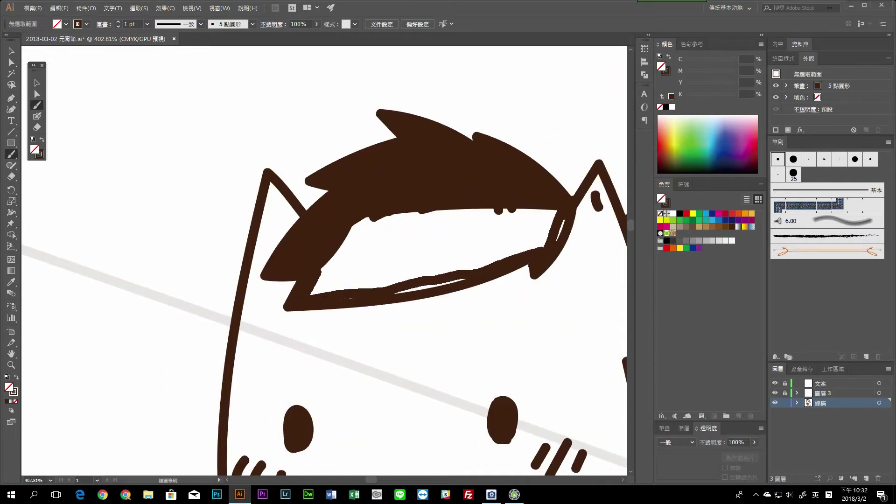
Step: Paint the white gap under the forelock brown
{"action": "left_click_drag", "start_coordinate": [318, 285], "coordinate": [416, 214]}
{"action": "left_click_drag", "start_coordinate": [369, 278], "coordinate": [546, 224]}
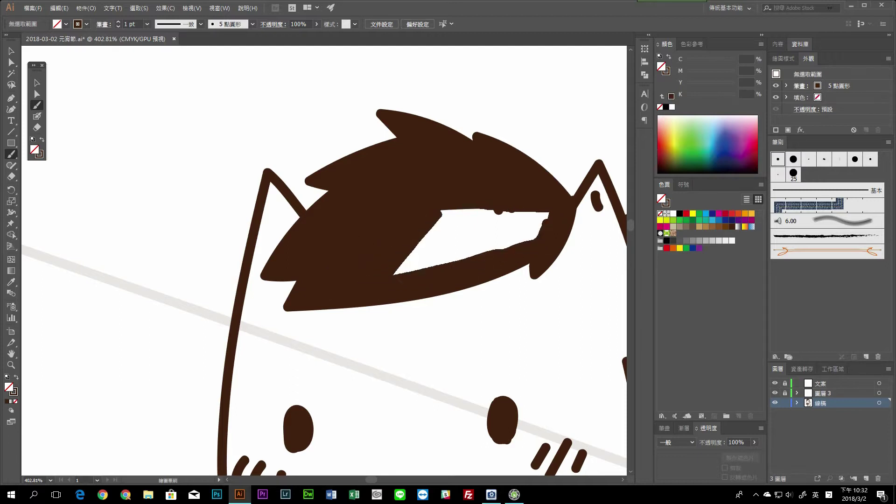
{"action": "left_click_drag", "start_coordinate": [397, 273], "coordinate": [522, 215]}
{"action": "left_click_drag", "start_coordinate": [495, 243], "coordinate": [548, 215]}
{"action": "scroll", "coordinate": [513, 224], "scroll_direction": "right", "scroll_amount": 6}
{"action": "scroll", "coordinate": [513, 224], "scroll_direction": "down", "scroll_amount": 4}
Step: Thicken the ear edge and fill the gaps between ear and mane with brown
{"action": "mouse_move", "coordinate": [367, 145]}
{"action": "left_mouse_down"}
{"action": "mouse_move", "coordinate": [420, 205]}
{"action": "mouse_move", "coordinate": [455, 268]}
{"action": "left_mouse_up"}
{"action": "scroll", "coordinate": [399, 199], "scroll_direction": "down", "scroll_amount": 3}
{"action": "scroll", "coordinate": [399, 200], "scroll_direction": "right", "scroll_amount": 1}
{"action": "left_click_drag", "start_coordinate": [390, 163], "coordinate": [441, 259]}
{"action": "scroll", "coordinate": [420, 224], "scroll_direction": "down", "scroll_amount": 4}
{"action": "mouse_move", "coordinate": [397, 161]}
{"action": "left_mouse_down"}
{"action": "mouse_move", "coordinate": [448, 299]}
{"action": "mouse_move", "coordinate": [467, 313]}
{"action": "left_mouse_up"}
{"action": "scroll", "coordinate": [397, 170], "scroll_direction": "down", "scroll_amount": 4}
{"action": "mouse_move", "coordinate": [411, 280]}
{"action": "left_mouse_down"}
{"action": "mouse_move", "coordinate": [422, 196]}
{"action": "mouse_move", "coordinate": [402, 327]}
{"action": "left_mouse_up"}
{"action": "key", "text": "shift+e"}
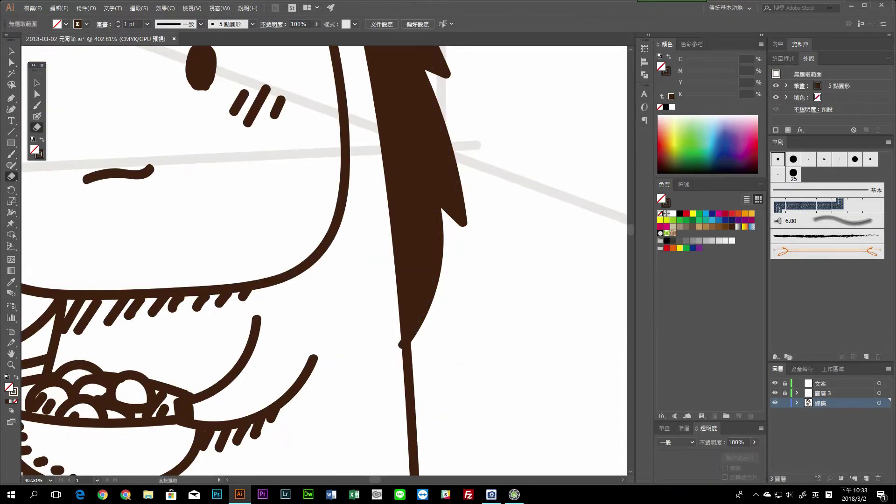
Step: Trace a stroke along the back leg and fill more of the hair brown
{"action": "key", "text": "ctrl+minus"}
{"action": "key", "text": "b"}
{"action": "scroll", "coordinate": [326, 327], "scroll_direction": "up", "scroll_amount": 3}
{"action": "scroll", "coordinate": [326, 327], "scroll_direction": "down", "scroll_amount": 3}
{"action": "left_click_drag", "start_coordinate": [383, 233], "coordinate": [298, 330]}
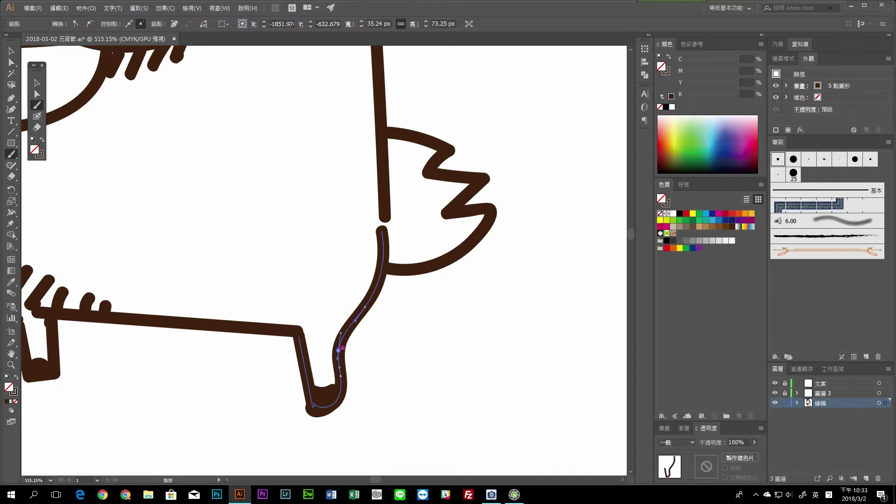
{"action": "scroll", "coordinate": [345, 373], "scroll_direction": "up", "scroll_amount": 2}
{"action": "mouse_move", "coordinate": [410, 196]}
{"action": "left_mouse_down"}
{"action": "mouse_move", "coordinate": [397, 303]}
{"action": "mouse_move", "coordinate": [462, 242]}
{"action": "mouse_move", "coordinate": [424, 286]}
{"action": "left_mouse_up"}
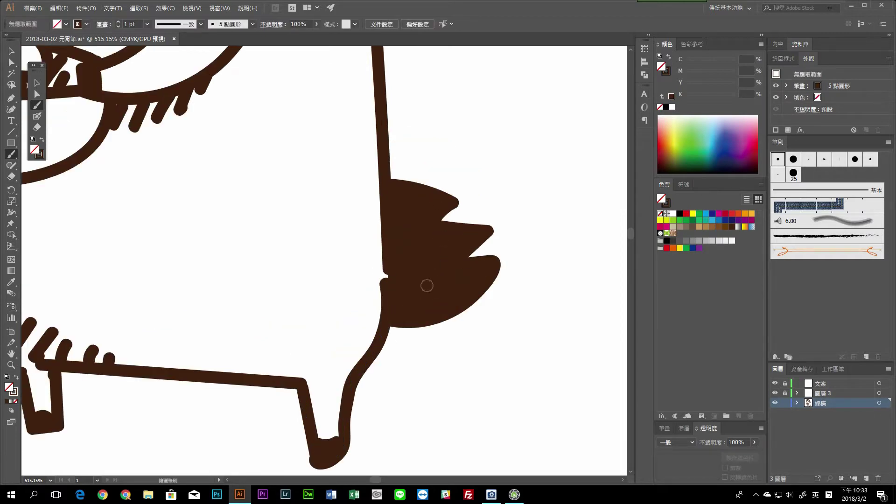
{"action": "scroll", "coordinate": [425, 286], "scroll_direction": "down", "scroll_amount": 2}
Step: Add hatch strokes under the bowl and nudge the bowl with the Selection tool
{"action": "left_click_drag", "start_coordinate": [283, 205], "coordinate": [369, 215]}
{"action": "scroll", "coordinate": [327, 234], "scroll_direction": "down", "scroll_amount": 5}
{"action": "scroll", "coordinate": [327, 233], "scroll_direction": "up", "scroll_amount": 5}
{"action": "key", "text": "v"}
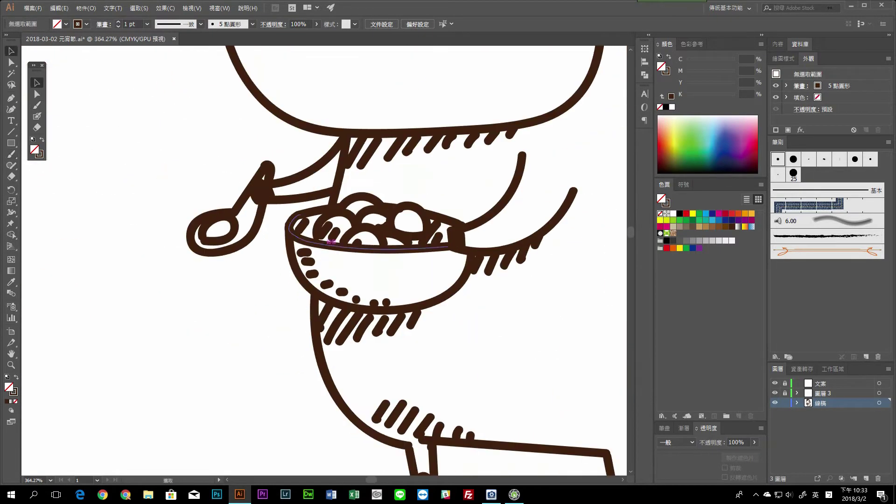
{"action": "left_click_drag", "start_coordinate": [420, 280], "coordinate": [432, 252]}
{"action": "scroll", "coordinate": [327, 280], "scroll_direction": "up", "scroll_amount": 2}
{"action": "key", "text": "b"}
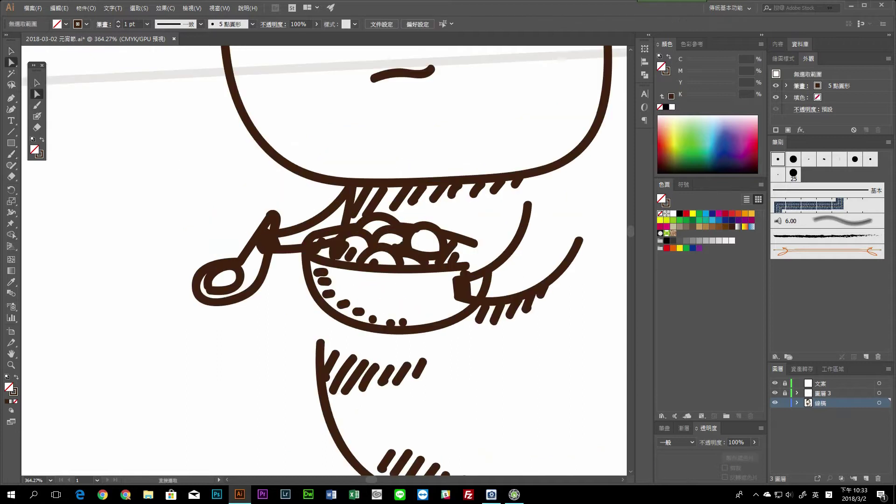
Step: Add hatch strokes on the horse's belly and zoom out to view the whole horse
{"action": "left_click_drag", "start_coordinate": [319, 342], "coordinate": [318, 307]}
{"action": "scroll", "coordinate": [319, 307], "scroll_direction": "down", "scroll_amount": 3}
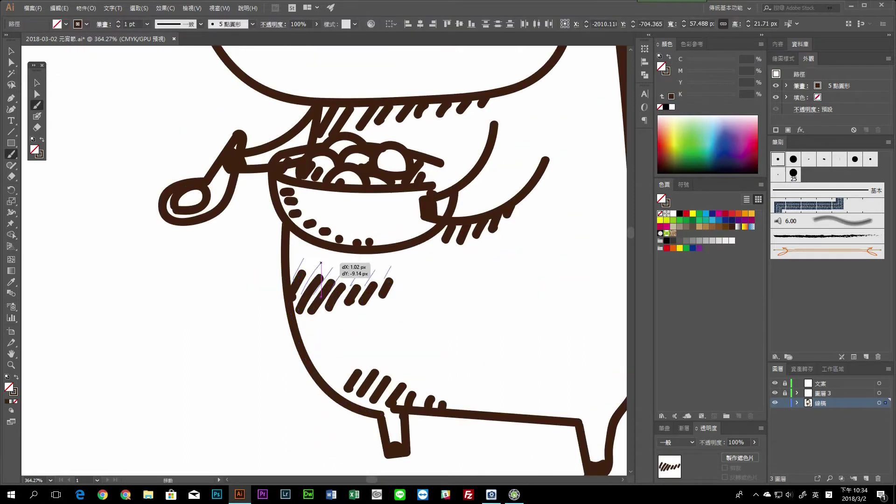
{"action": "scroll", "coordinate": [407, 270], "scroll_direction": "up", "scroll_amount": 3}
{"action": "left_click_drag", "start_coordinate": [404, 283], "coordinate": [408, 270]}
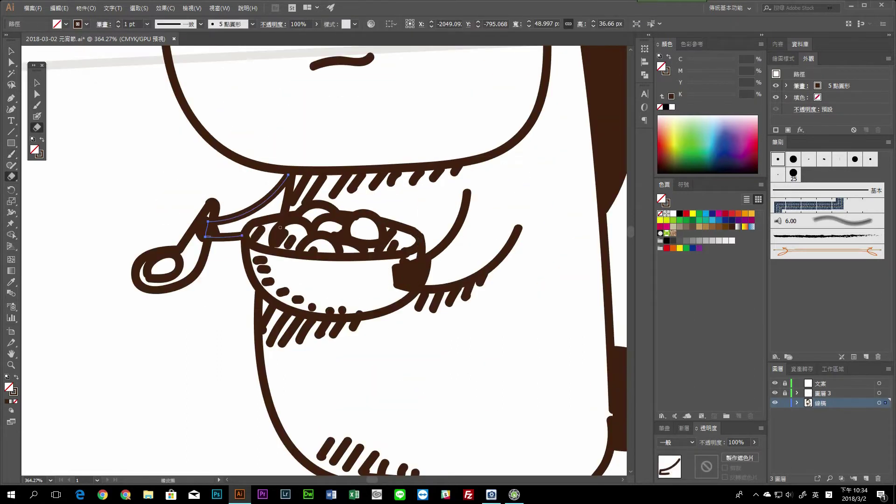
{"action": "scroll", "coordinate": [364, 234], "scroll_direction": "down", "scroll_amount": 5}
{"action": "key", "text": "shift+e"}
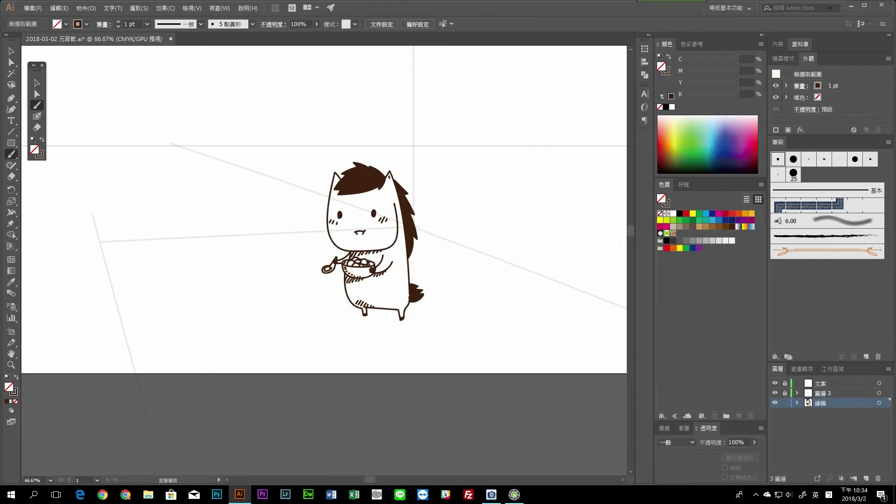
Step: Save the drawing and brush the cat head's outline and ear beside the horse
{"action": "key", "text": "ctrl+s"}
{"action": "left_click_drag", "start_coordinate": [318, 239], "coordinate": [394, 237]}
{"action": "mouse_move", "coordinate": [270, 205]}
{"action": "left_mouse_down"}
{"action": "mouse_move", "coordinate": [344, 189]}
{"action": "mouse_move", "coordinate": [444, 206]}
{"action": "left_mouse_up"}
{"action": "scroll", "coordinate": [443, 205], "scroll_direction": "down", "scroll_amount": 3}
{"action": "key", "text": "v"}
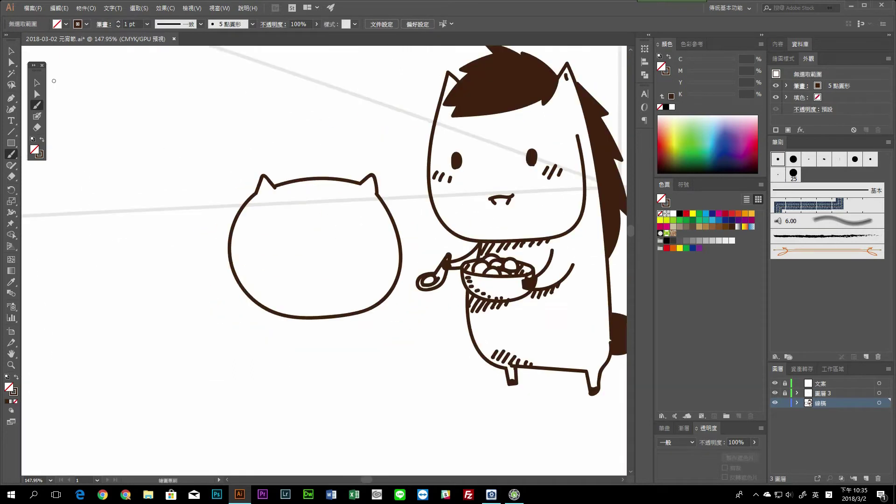
{"action": "left_click_drag", "start_coordinate": [410, 274], "coordinate": [400, 234]}
{"action": "key", "text": "b"}
{"action": "left_click_drag", "start_coordinate": [223, 225], "coordinate": [272, 269]}
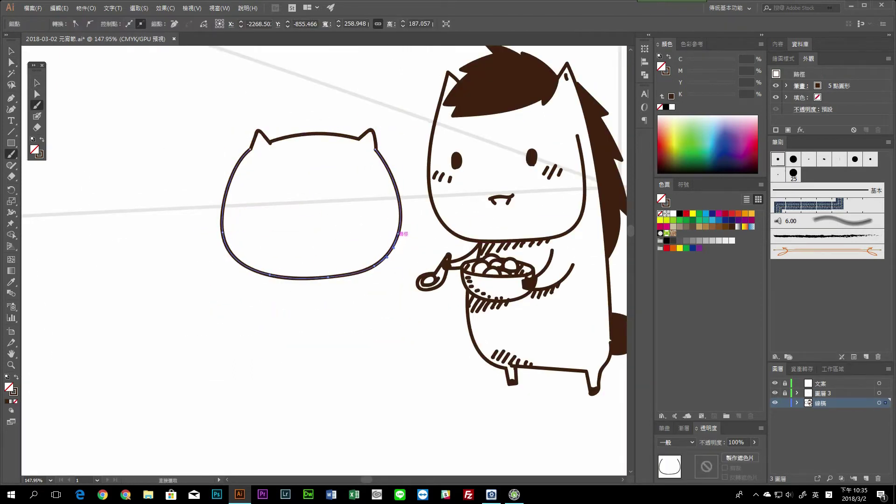
{"action": "left_click_drag", "start_coordinate": [375, 151], "coordinate": [394, 260]}
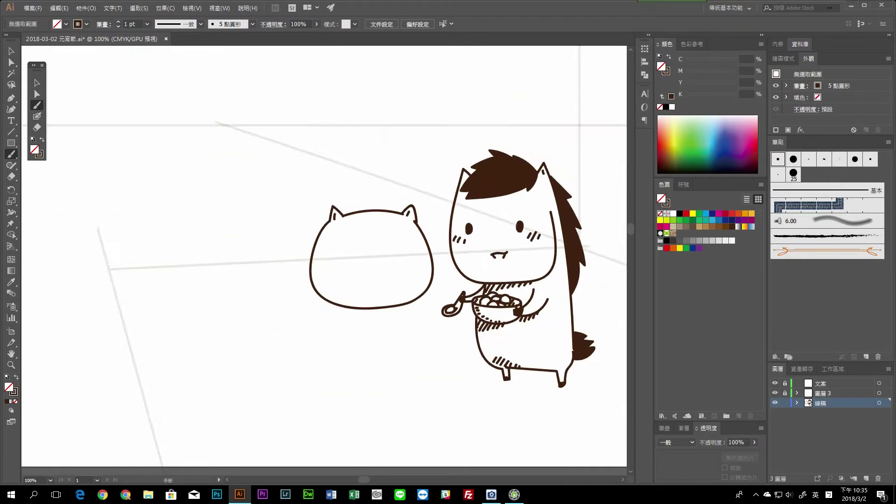
Step: Draw the cat's two eyes, with a slanted pupil in the right eye
{"action": "left_click_drag", "start_coordinate": [315, 183], "coordinate": [318, 187]}
{"action": "mouse_move", "coordinate": [466, 172]}
{"action": "left_mouse_down"}
{"action": "mouse_move", "coordinate": [407, 195]}
{"action": "mouse_move", "coordinate": [465, 174]}
{"action": "left_mouse_up"}
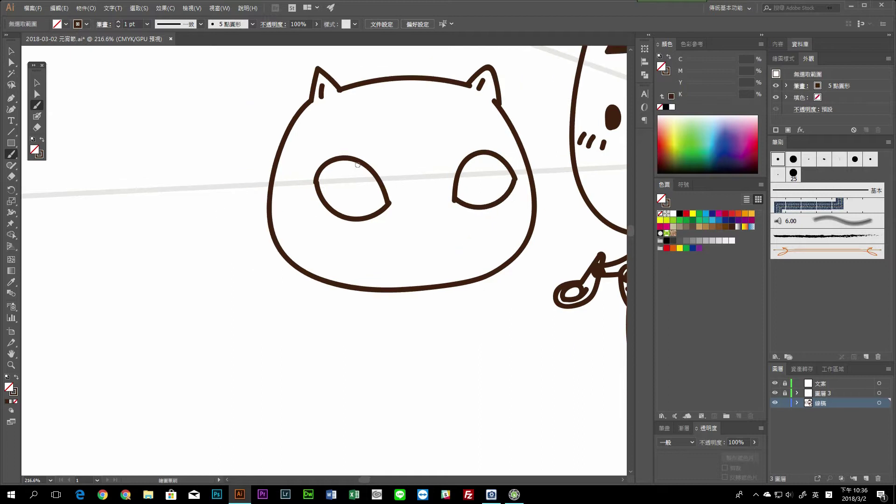
{"action": "left_click_drag", "start_coordinate": [414, 136], "coordinate": [429, 181]}
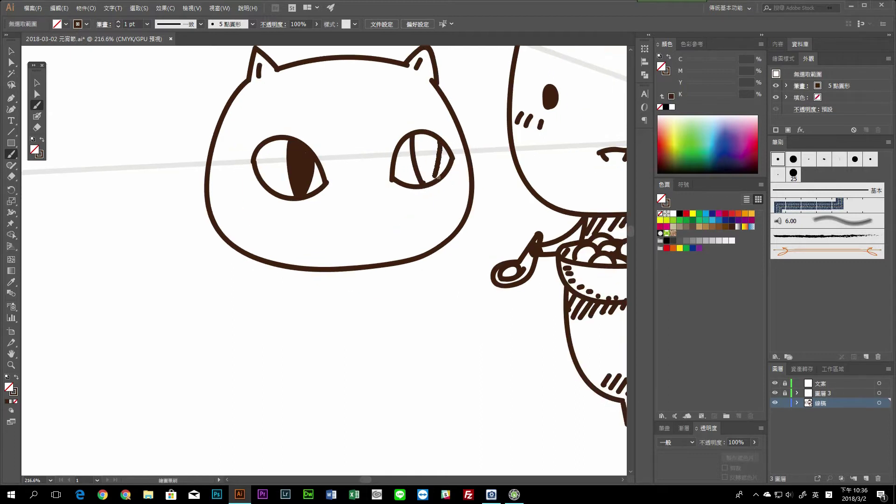
{"action": "left_click_drag", "start_coordinate": [327, 233], "coordinate": [402, 243]}
{"action": "left_click_drag", "start_coordinate": [359, 211], "coordinate": [364, 214]}
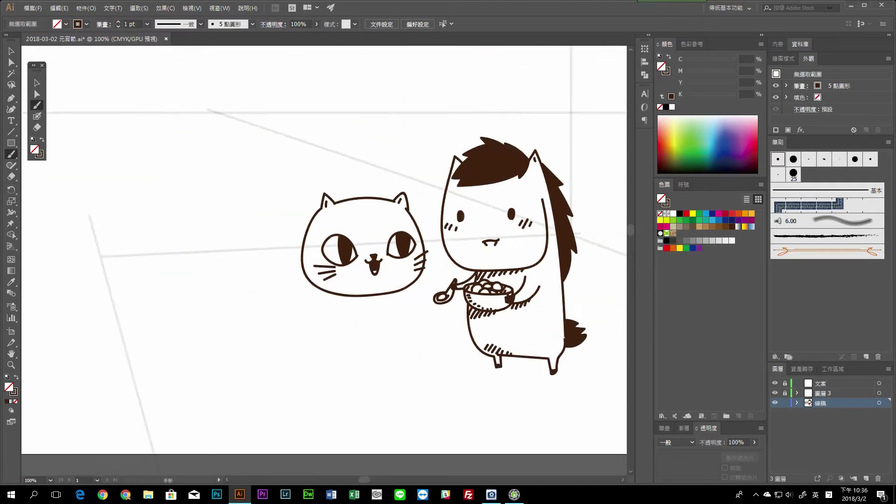
Step: Adjust the curve along the top of the cat's head and deselect it
{"action": "scroll", "coordinate": [394, 243], "scroll_direction": "up", "scroll_amount": 3}
{"action": "left_click_drag", "start_coordinate": [249, 152], "coordinate": [257, 149]}
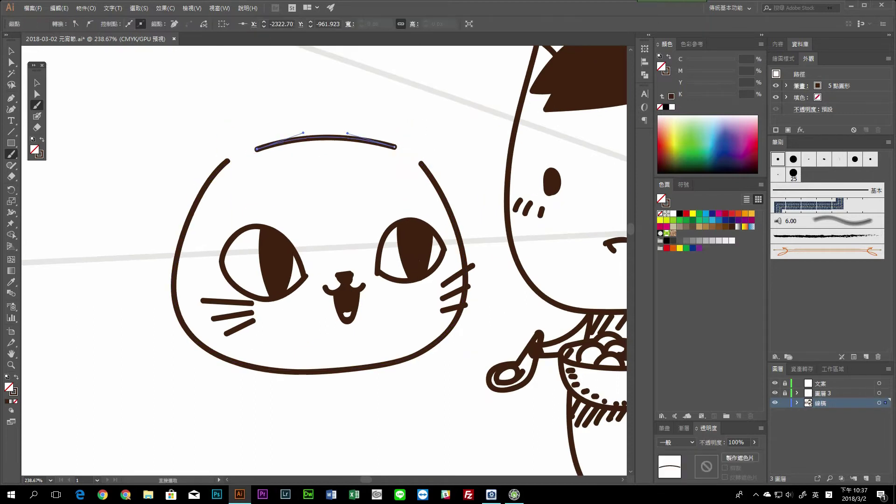
{"action": "key", "text": "ctrl+shift+a"}
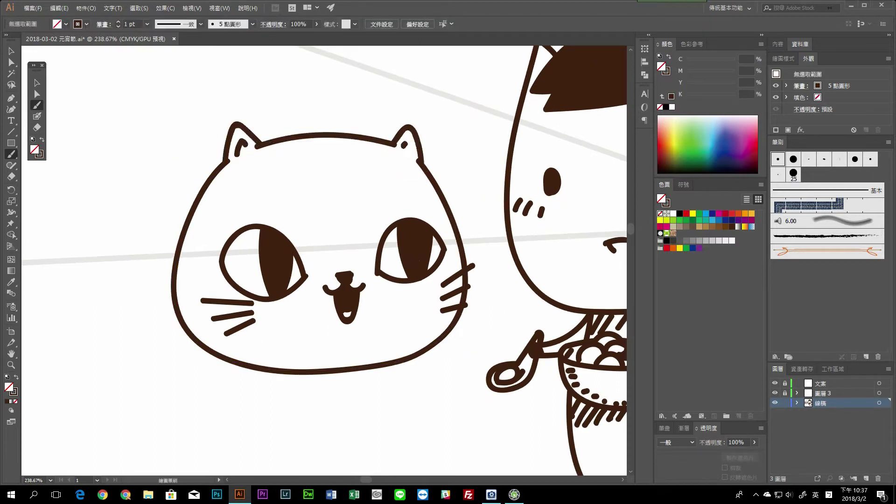
{"action": "scroll", "coordinate": [406, 145], "scroll_direction": "down", "scroll_amount": 5}
{"action": "scroll", "coordinate": [455, 224], "scroll_direction": "up", "scroll_amount": 3}
{"action": "scroll", "coordinate": [312, 224], "scroll_direction": "down", "scroll_amount": 5}
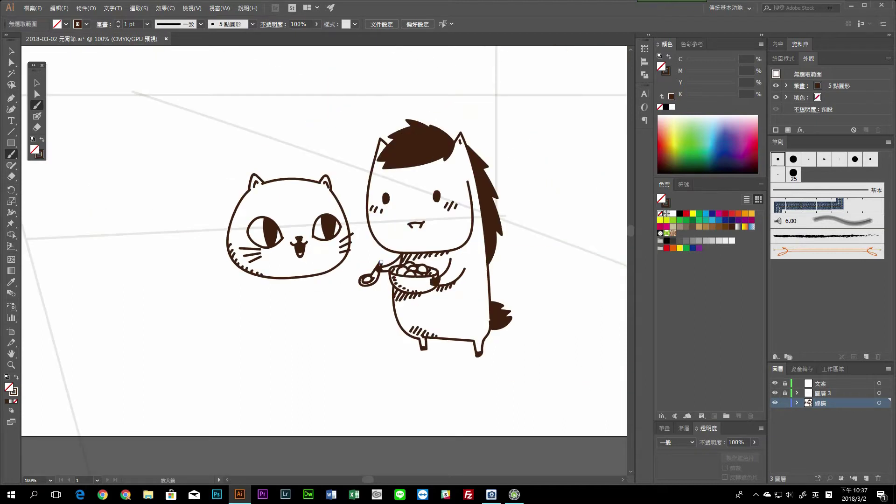
{"action": "scroll", "coordinate": [312, 224], "scroll_direction": "up", "scroll_amount": 5}
{"action": "scroll", "coordinate": [439, 206], "scroll_direction": "down", "scroll_amount": 1}
{"action": "scroll", "coordinate": [429, 215], "scroll_direction": "down", "scroll_amount": 1}
{"action": "scroll", "coordinate": [416, 229], "scroll_direction": "down", "scroll_amount": 1}
{"action": "scroll", "coordinate": [405, 241], "scroll_direction": "up", "scroll_amount": 1}
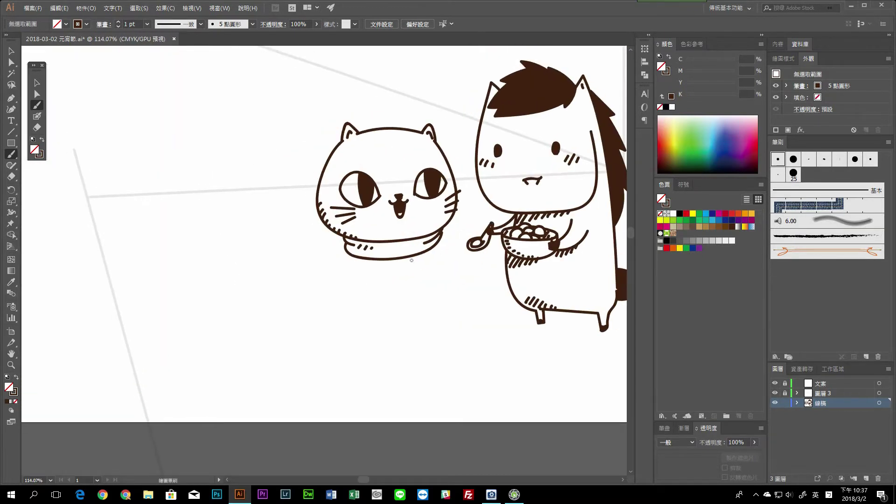
{"action": "scroll", "coordinate": [405, 241], "scroll_direction": "down", "scroll_amount": 1}
{"action": "scroll", "coordinate": [405, 241], "scroll_direction": "up", "scroll_amount": 2}
Step: Draw the cat's arm below the scarf and its leg outline
{"action": "left_click_drag", "start_coordinate": [426, 243], "coordinate": [450, 260]}
{"action": "scroll", "coordinate": [439, 224], "scroll_direction": "up", "scroll_amount": 1}
{"action": "mouse_move", "coordinate": [385, 200]}
{"action": "left_mouse_down"}
{"action": "mouse_move", "coordinate": [365, 242]}
{"action": "mouse_move", "coordinate": [281, 218]}
{"action": "mouse_move", "coordinate": [307, 202]}
{"action": "left_mouse_up"}
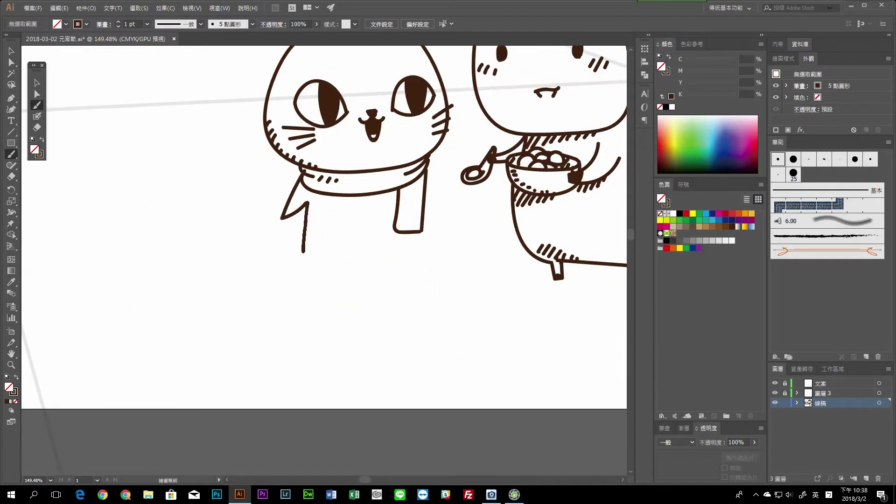
{"action": "left_click_drag", "start_coordinate": [409, 267], "coordinate": [411, 267]}
{"action": "scroll", "coordinate": [413, 209], "scroll_direction": "up", "scroll_amount": 2}
{"action": "scroll", "coordinate": [412, 208], "scroll_direction": "right", "scroll_amount": 1}
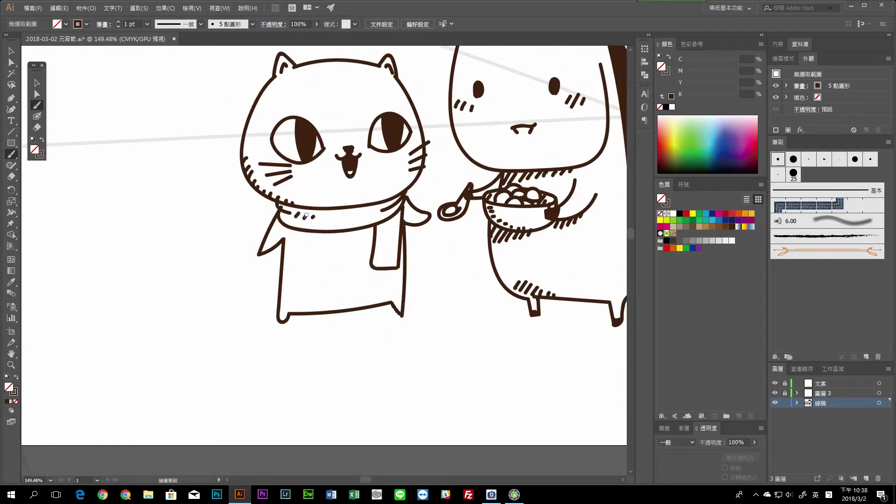
{"action": "scroll", "coordinate": [306, 215], "scroll_direction": "down", "scroll_amount": 2}
{"action": "scroll", "coordinate": [307, 216], "scroll_direction": "up", "scroll_amount": 4}
Step: Add fringe lines and edge hatching to the scarf, plus a band across the head
{"action": "left_click_drag", "start_coordinate": [490, 199], "coordinate": [490, 215]}
{"action": "scroll", "coordinate": [373, 224], "scroll_direction": "up", "scroll_amount": 1}
{"action": "left_click_drag", "start_coordinate": [368, 233], "coordinate": [373, 240]}
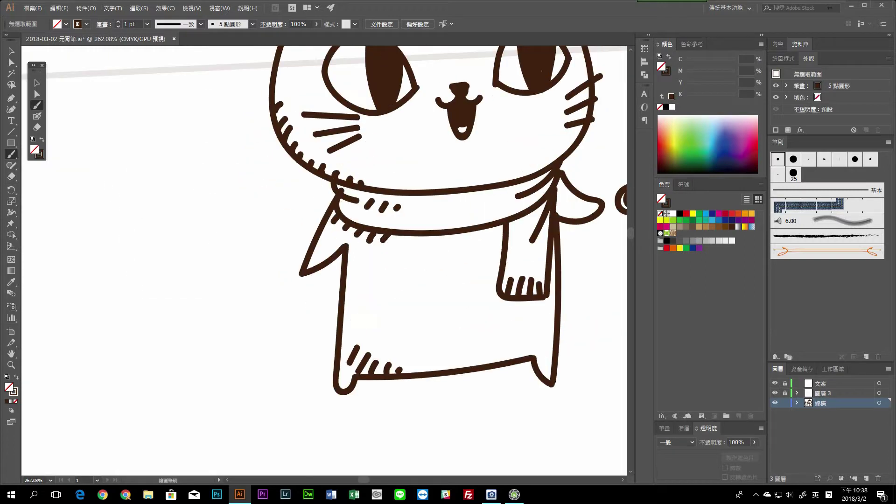
{"action": "scroll", "coordinate": [487, 230], "scroll_direction": "down", "scroll_amount": 1}
{"action": "scroll", "coordinate": [338, 316], "scroll_direction": "down", "scroll_amount": 5}
{"action": "scroll", "coordinate": [338, 317], "scroll_direction": "down", "scroll_amount": 1}
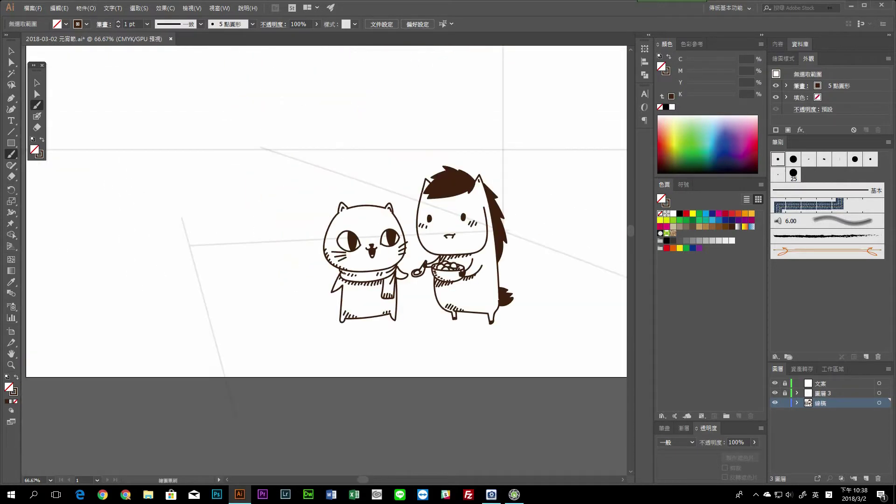
{"action": "scroll", "coordinate": [364, 245], "scroll_direction": "up", "scroll_amount": 3}
{"action": "scroll", "coordinate": [364, 245], "scroll_direction": "up", "scroll_amount": 1}
{"action": "left_click_drag", "start_coordinate": [462, 198], "coordinate": [327, 201]}
{"action": "scroll", "coordinate": [341, 233], "scroll_direction": "up", "scroll_amount": 1}
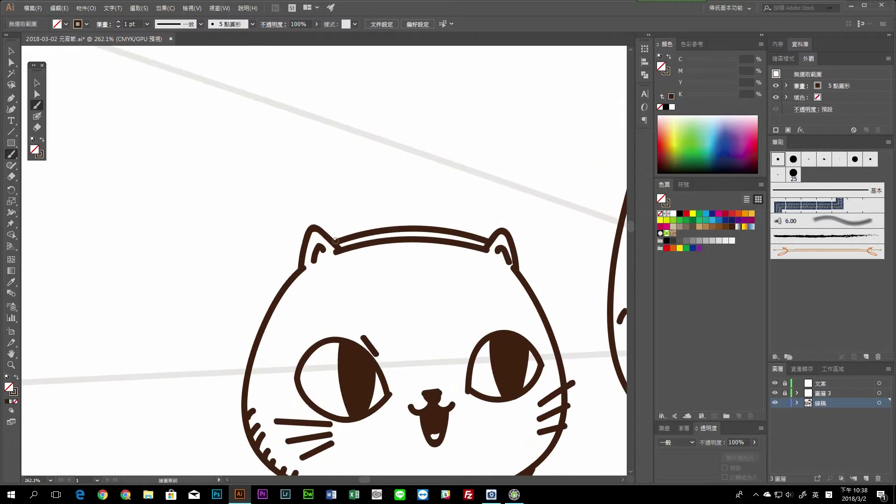
Step: Draw the cat's cap edge and top, with knit dashes and a curl
{"action": "scroll", "coordinate": [336, 280], "scroll_direction": "down", "scroll_amount": 1}
{"action": "scroll", "coordinate": [336, 280], "scroll_direction": "up", "scroll_amount": 1}
{"action": "left_click_drag", "start_coordinate": [265, 295], "coordinate": [261, 330]}
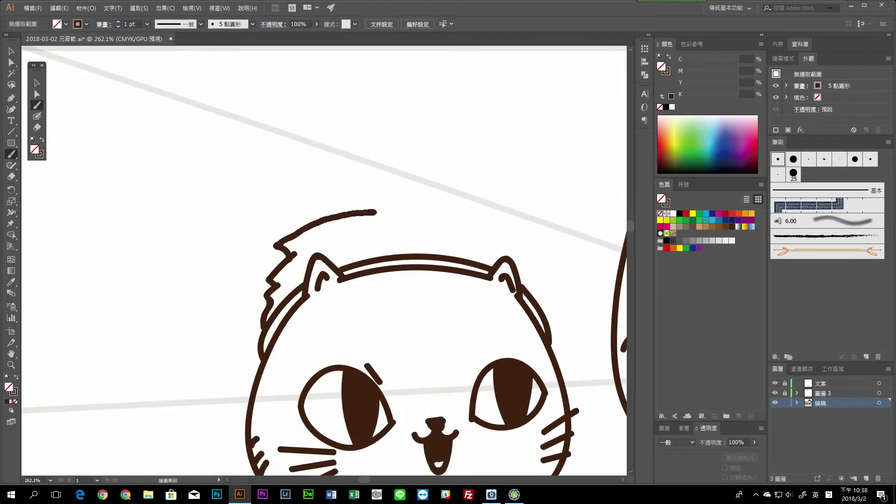
{"action": "left_click_drag", "start_coordinate": [278, 230], "coordinate": [496, 248]}
{"action": "scroll", "coordinate": [475, 353], "scroll_direction": "up", "scroll_amount": 1}
{"action": "scroll", "coordinate": [476, 353], "scroll_direction": "up", "scroll_amount": 1}
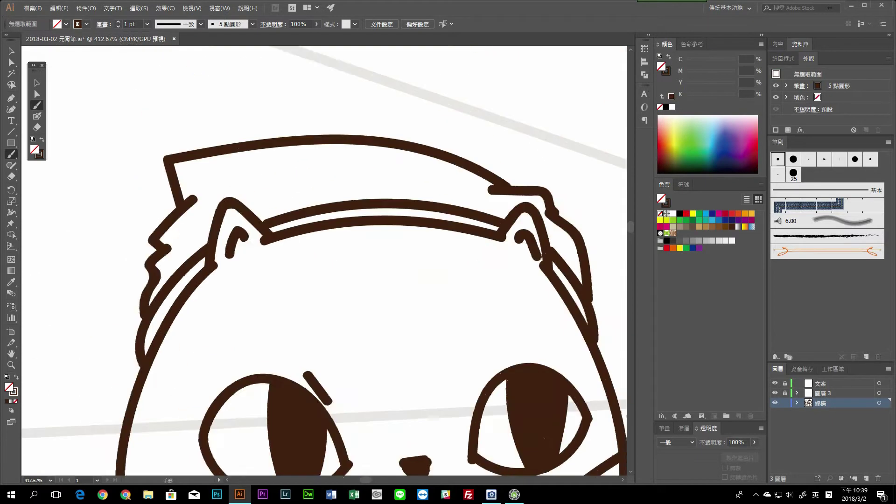
{"action": "left_click_drag", "start_coordinate": [446, 164], "coordinate": [425, 191]}
{"action": "left_click_drag", "start_coordinate": [464, 174], "coordinate": [448, 196]}
{"action": "scroll", "coordinate": [327, 262], "scroll_direction": "down", "scroll_amount": 2}
{"action": "scroll", "coordinate": [327, 262], "scroll_direction": "up", "scroll_amount": 3}
{"action": "scroll", "coordinate": [326, 261], "scroll_direction": "down", "scroll_amount": 2}
{"action": "scroll", "coordinate": [327, 262], "scroll_direction": "down", "scroll_amount": 5}
{"action": "scroll", "coordinate": [327, 262], "scroll_direction": "up", "scroll_amount": 3}
{"action": "scroll", "coordinate": [327, 262], "scroll_direction": "down", "scroll_amount": 3}
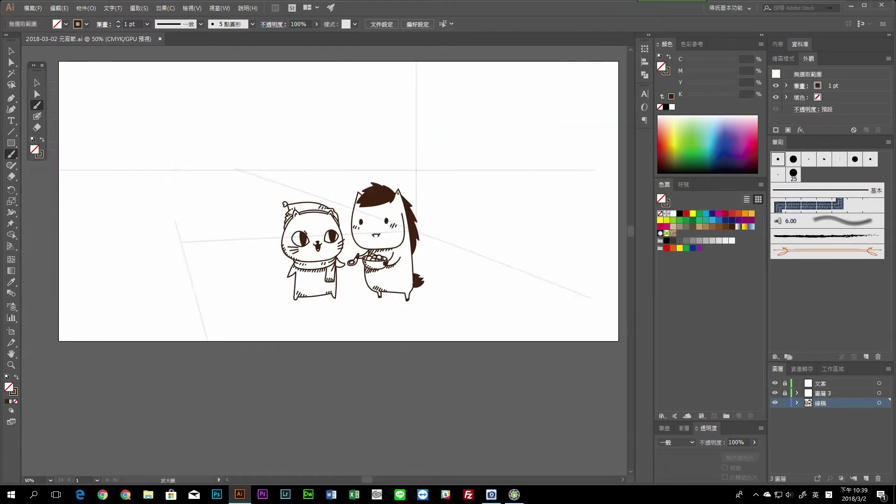
{"action": "scroll", "coordinate": [307, 280], "scroll_direction": "up", "scroll_amount": 3}
Step: Hatch ground shadows under the cat's feet and the horse's front foot
{"action": "left_click_drag", "start_coordinate": [260, 303], "coordinate": [296, 285]}
{"action": "left_click_drag", "start_coordinate": [265, 307], "coordinate": [309, 283]}
{"action": "left_click_drag", "start_coordinate": [272, 312], "coordinate": [320, 280]}
{"action": "left_click_drag", "start_coordinate": [289, 310], "coordinate": [328, 281]}
{"action": "left_click_drag", "start_coordinate": [420, 280], "coordinate": [210, 298]}
{"action": "left_click_drag", "start_coordinate": [383, 298], "coordinate": [395, 291]}
{"action": "left_click_drag", "start_coordinate": [388, 303], "coordinate": [400, 293]}
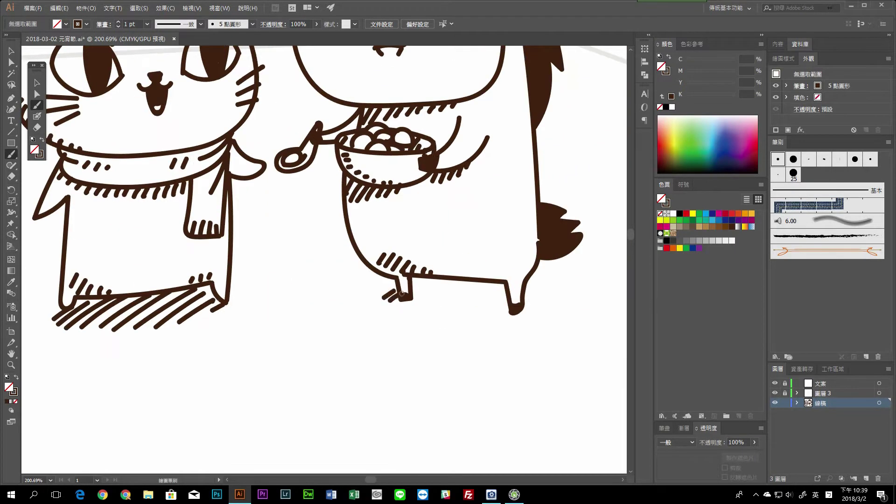
{"action": "scroll", "coordinate": [308, 329], "scroll_direction": "down", "scroll_amount": 5}
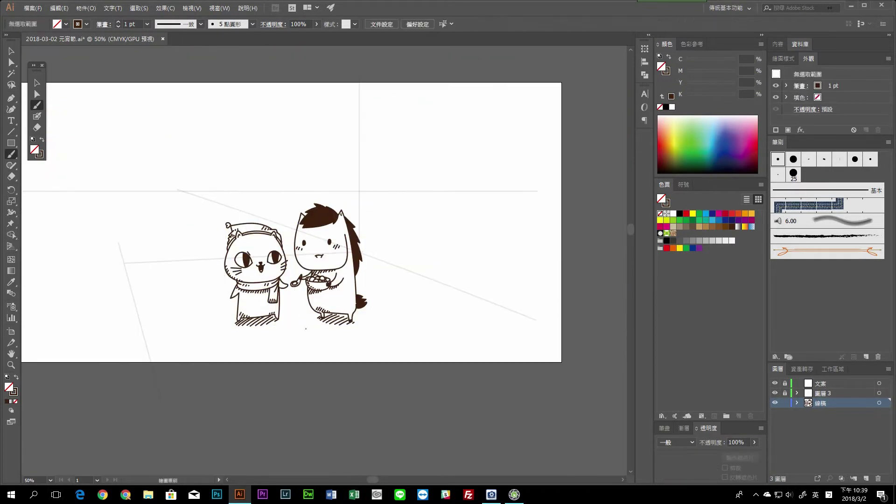
{"action": "scroll", "coordinate": [308, 329], "scroll_direction": "up", "scroll_amount": 5}
{"action": "scroll", "coordinate": [358, 307], "scroll_direction": "down", "scroll_amount": 4}
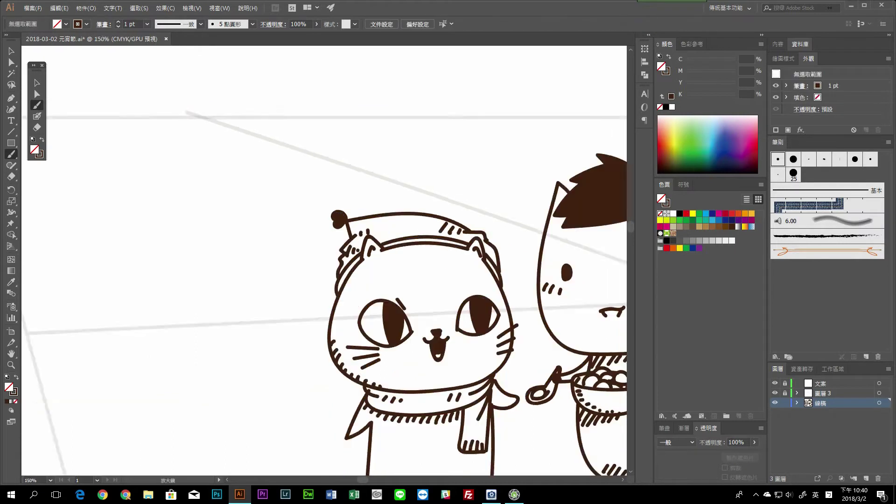
Step: Save the drawing
{"action": "key", "text": "ctrl+s"}
{"action": "scroll", "coordinate": [358, 307], "scroll_direction": "down", "scroll_amount": 1}
{"action": "scroll", "coordinate": [346, 261], "scroll_direction": "up", "scroll_amount": 2}
{"action": "scroll", "coordinate": [334, 223], "scroll_direction": "up", "scroll_amount": 2}
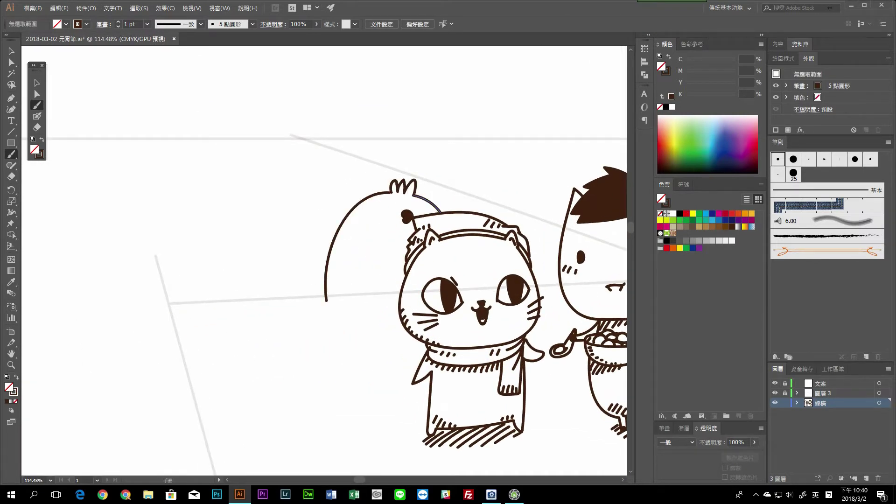
{"action": "scroll", "coordinate": [500, 158], "scroll_direction": "up", "scroll_amount": 3}
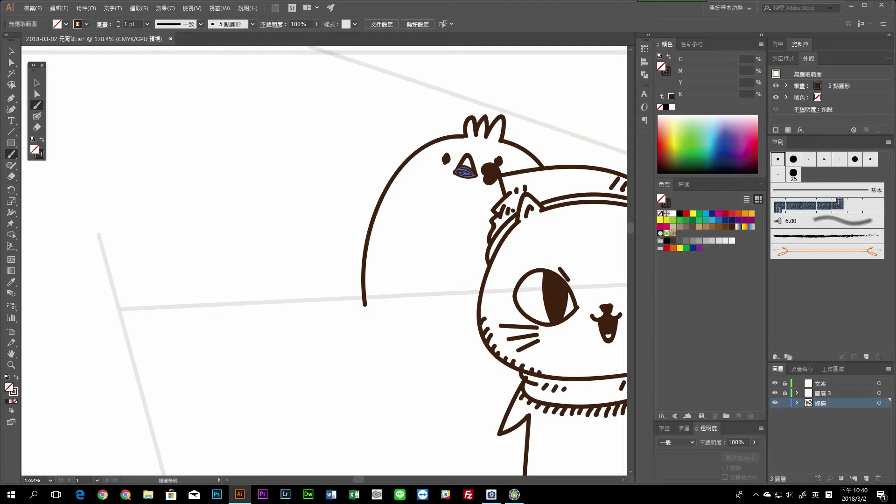
{"action": "scroll", "coordinate": [412, 209], "scroll_direction": "down", "scroll_amount": 4}
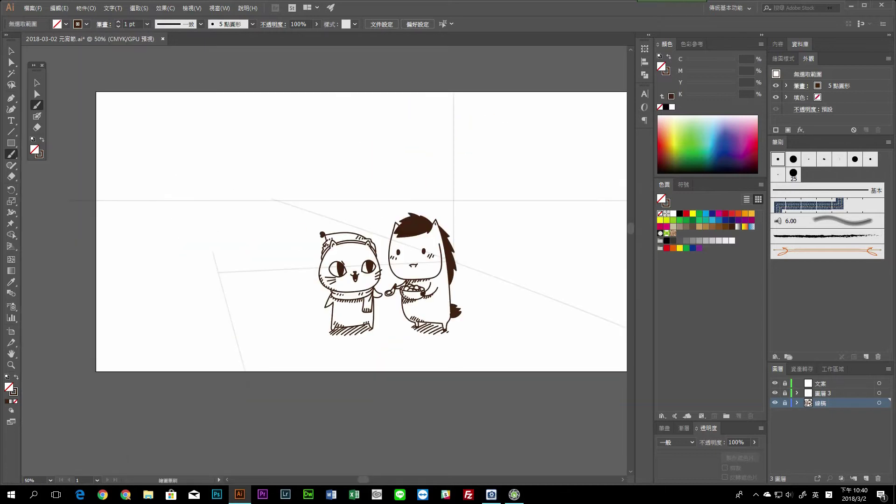
Step: Unlock the perspective-guide layer, select its lines and adjust their opacity
{"action": "left_click", "coordinate": [785, 394]}
{"action": "left_click", "coordinate": [879, 393]}
{"action": "left_click", "coordinate": [754, 442]}
Step: Erase the wall line where it crosses the horse and lengthen one perspective line
{"action": "key", "text": "shift+e"}
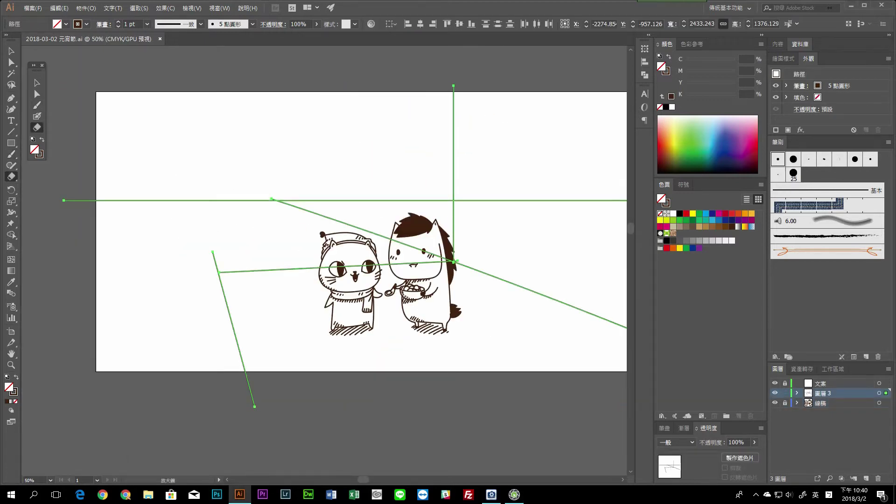
{"action": "scroll", "coordinate": [325, 270], "scroll_direction": "up", "scroll_amount": 5}
{"action": "left_click_drag", "start_coordinate": [477, 255], "coordinate": [325, 233]}
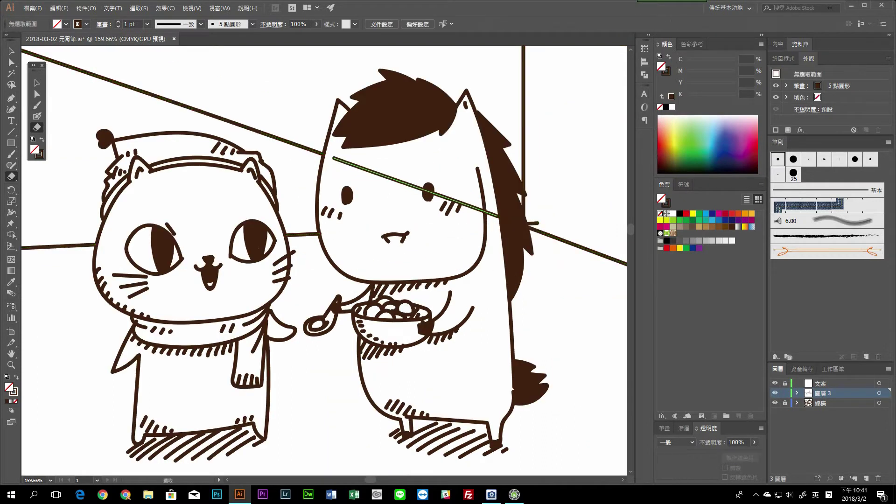
{"action": "key", "text": "ctrl+shift+a"}
{"action": "scroll", "coordinate": [325, 257], "scroll_direction": "down", "scroll_amount": 5}
{"action": "scroll", "coordinate": [325, 257], "scroll_direction": "up", "scroll_amount": 1}
{"action": "left_click_drag", "start_coordinate": [512, 303], "coordinate": [540, 315]}
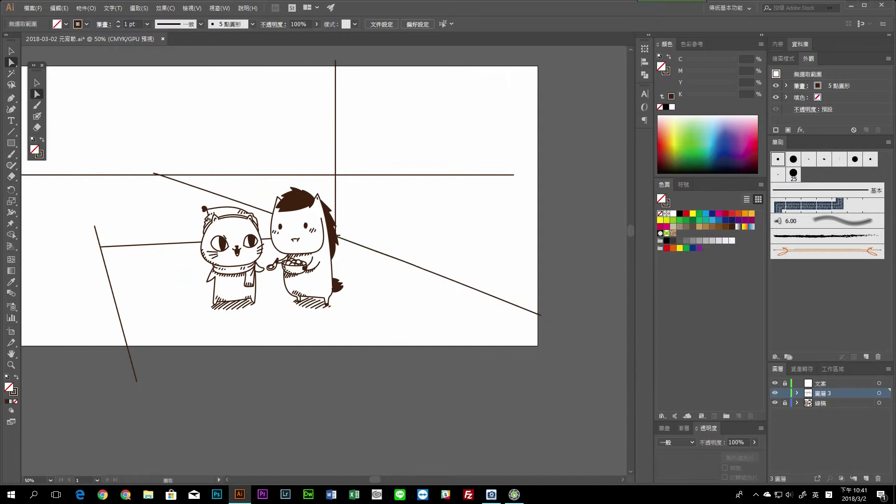
{"action": "left_click_drag", "start_coordinate": [137, 157], "coordinate": [170, 175]}
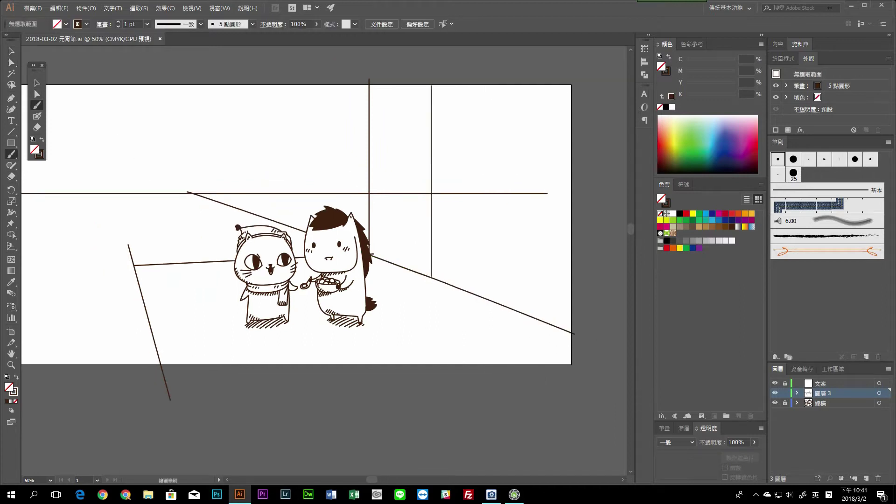
Step: Draw the building's slanted wall line, vertical corner edge and another edge line
{"action": "scroll", "coordinate": [227, 192], "scroll_direction": "down", "scroll_amount": 1}
{"action": "left_click_drag", "start_coordinate": [305, 227], "coordinate": [304, 227]}
{"action": "mouse_move", "coordinate": [414, 266]}
{"action": "left_mouse_down"}
{"action": "mouse_move", "coordinate": [469, 254]}
{"action": "mouse_move", "coordinate": [469, 84]}
{"action": "left_mouse_up"}
{"action": "left_click_drag", "start_coordinate": [468, 254], "coordinate": [564, 288]}
{"action": "key", "text": "v"}
{"action": "key", "text": "ctrl+shift+a"}
Step: Delete a stray stroke and top line, then brush a line from the right wall edge
{"action": "scroll", "coordinate": [409, 223], "scroll_direction": "up", "scroll_amount": 3}
{"action": "left_click_drag", "start_coordinate": [332, 245], "coordinate": [362, 258]}
{"action": "scroll", "coordinate": [324, 228], "scroll_direction": "down", "scroll_amount": 4}
{"action": "left_click", "coordinate": [280, 220], "text": "ctrl"}
{"action": "key", "text": "Delete"}
{"action": "scroll", "coordinate": [486, 230], "scroll_direction": "up", "scroll_amount": 2}
{"action": "left_click_drag", "start_coordinate": [377, 191], "coordinate": [442, 206]}
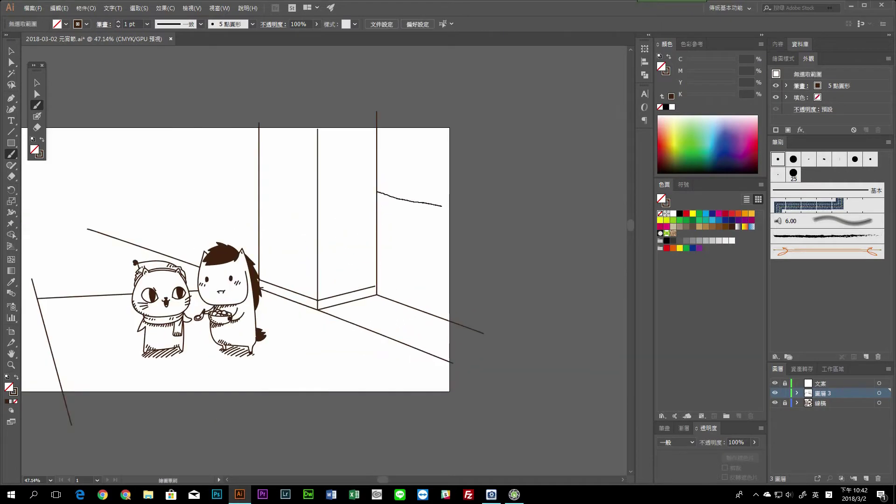
{"action": "scroll", "coordinate": [331, 298], "scroll_direction": "up", "scroll_amount": 5}
{"action": "scroll", "coordinate": [326, 262], "scroll_direction": "down", "scroll_amount": 5}
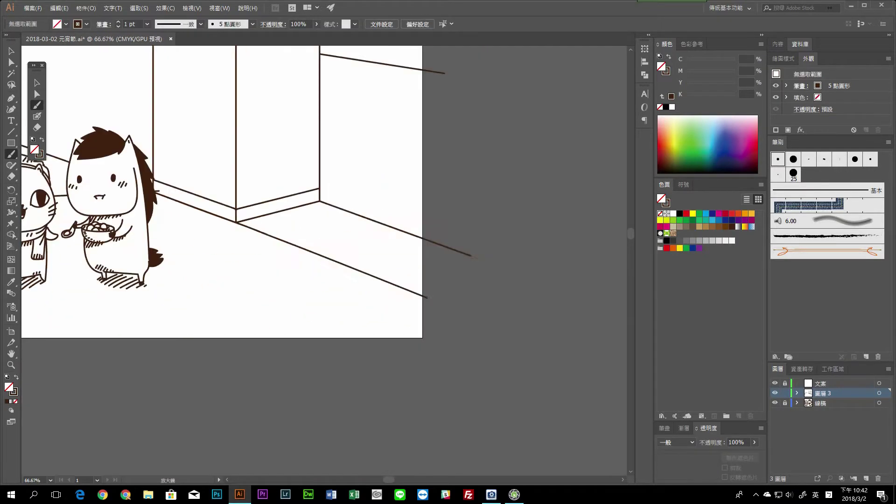
{"action": "scroll", "coordinate": [327, 261], "scroll_direction": "up", "scroll_amount": 4}
{"action": "scroll", "coordinate": [327, 261], "scroll_direction": "down", "scroll_amount": 5}
{"action": "scroll", "coordinate": [320, 212], "scroll_direction": "down", "scroll_amount": 2}
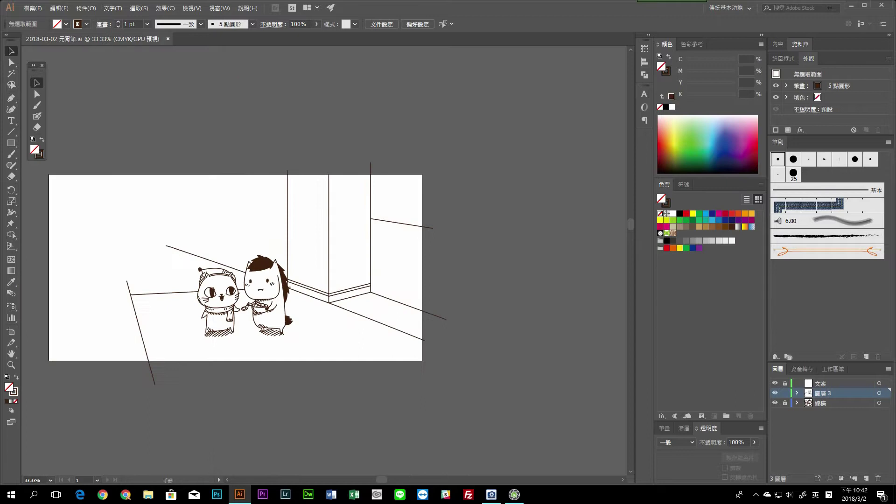
{"action": "scroll", "coordinate": [320, 213], "scroll_direction": "up", "scroll_amount": 3}
Step: Draw the window's bottom edge and a second floor line along the baseboard
{"action": "key", "text": "b"}
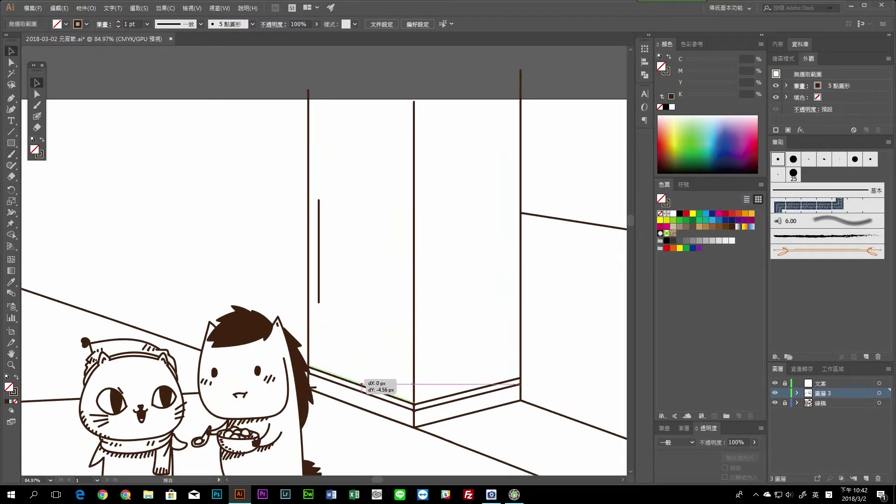
{"action": "left_click_drag", "start_coordinate": [319, 303], "coordinate": [406, 327]}
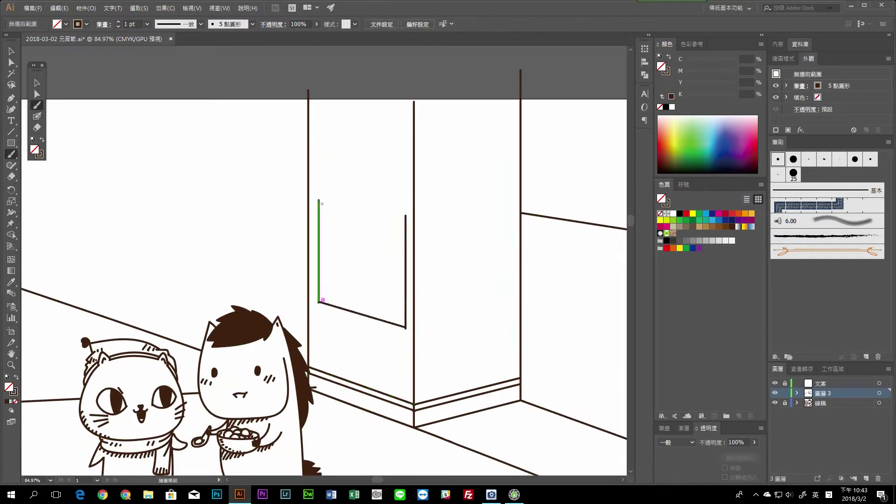
{"action": "scroll", "coordinate": [462, 194], "scroll_direction": "up", "scroll_amount": 3}
{"action": "scroll", "coordinate": [462, 193], "scroll_direction": "down", "scroll_amount": 4}
{"action": "scroll", "coordinate": [462, 194], "scroll_direction": "up", "scroll_amount": 2}
{"action": "scroll", "coordinate": [463, 193], "scroll_direction": "down", "scroll_amount": 3}
{"action": "scroll", "coordinate": [288, 231], "scroll_direction": "up", "scroll_amount": 5}
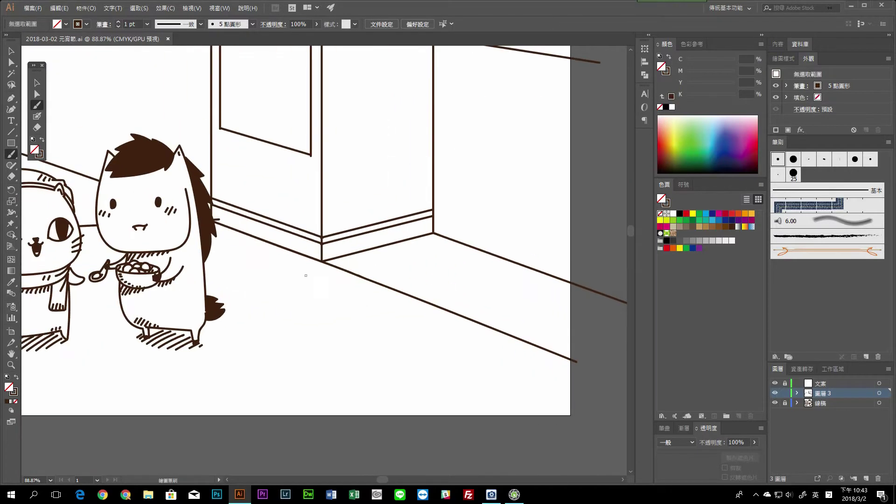
{"action": "left_click_drag", "start_coordinate": [234, 221], "coordinate": [580, 351]}
{"action": "key", "text": "b"}
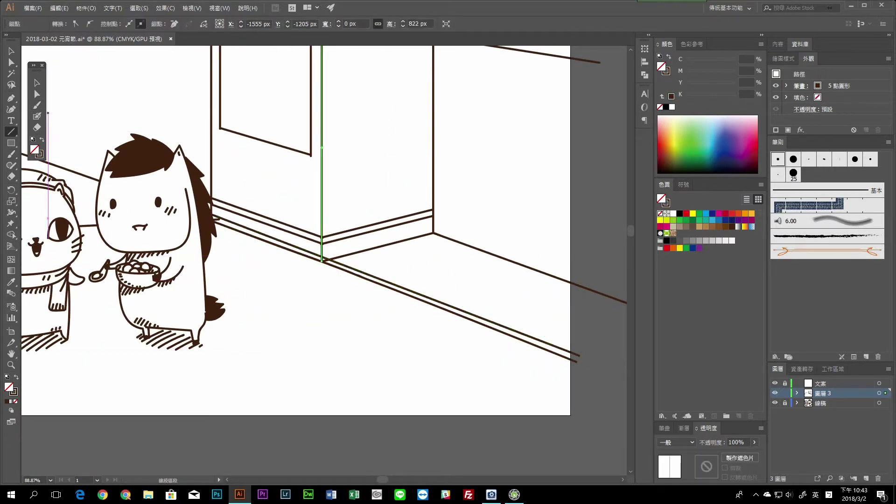
{"action": "scroll", "coordinate": [318, 256], "scroll_direction": "up", "scroll_amount": 3}
{"action": "scroll", "coordinate": [332, 276], "scroll_direction": "down", "scroll_amount": 5}
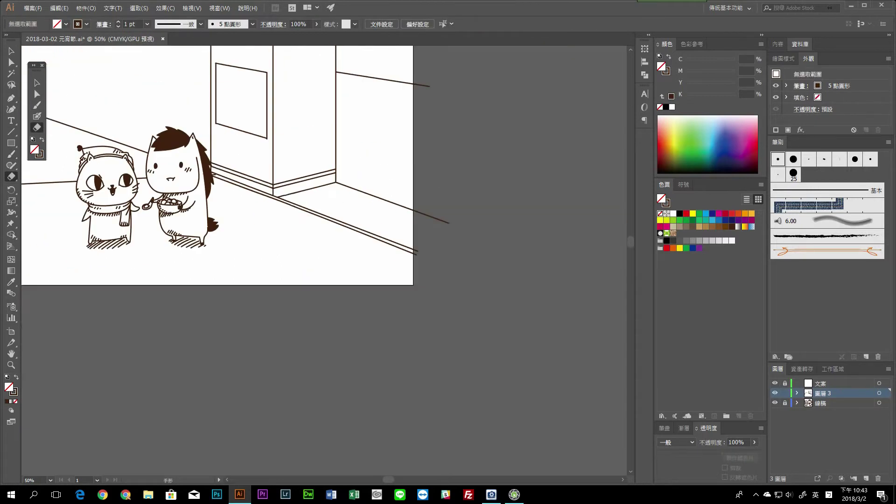
Step: Add another parallel floor line with the Line tool and save the drawing
{"action": "scroll", "coordinate": [270, 179], "scroll_direction": "up", "scroll_amount": 6}
{"action": "key", "text": "shift+e"}
{"action": "scroll", "coordinate": [269, 180], "scroll_direction": "down", "scroll_amount": 7}
{"action": "scroll", "coordinate": [285, 216], "scroll_direction": "up", "scroll_amount": 2}
{"action": "key", "text": "backslash"}
{"action": "mouse_move", "coordinate": [285, 216]}
{"action": "left_mouse_down"}
{"action": "mouse_move", "coordinate": [493, 295]}
{"action": "mouse_move", "coordinate": [535, 293]}
{"action": "left_mouse_up"}
{"action": "key", "text": "v"}
{"action": "key", "text": "ctrl+minus"}
{"action": "key", "text": "ctrl+minus"}
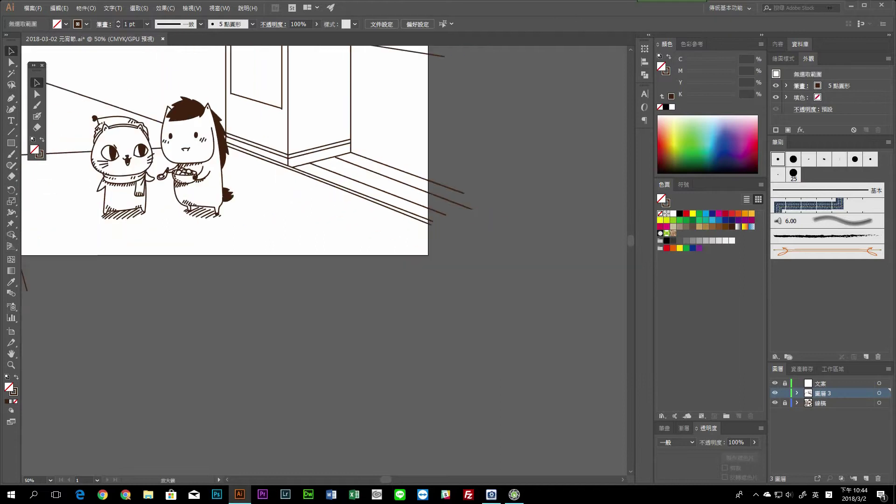
{"action": "key", "text": "ctrl+s"}
Step: Brush the window's inner left and right frame edges, a corner extension and centre divider
{"action": "key", "text": "b"}
{"action": "key", "text": "ctrl+plus"}
{"action": "key", "text": "ctrl+minus"}
{"action": "scroll", "coordinate": [304, 186], "scroll_direction": "up", "scroll_amount": 5}
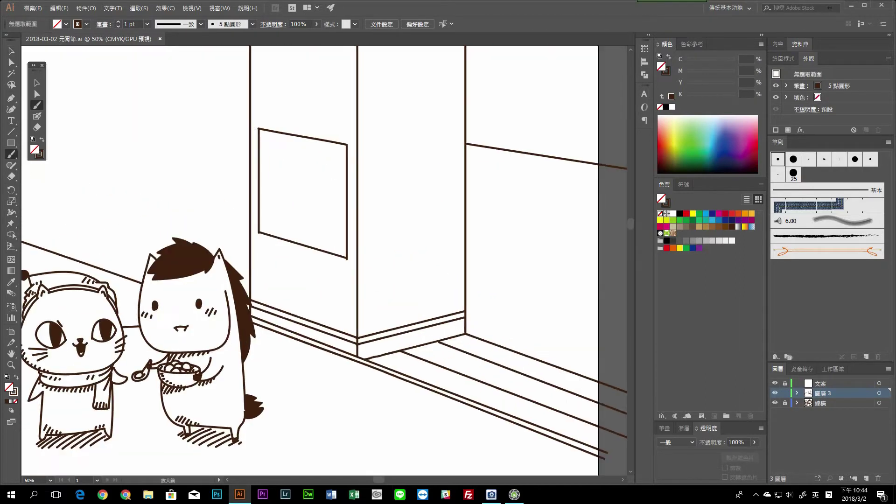
{"action": "left_click_drag", "start_coordinate": [297, 145], "coordinate": [297, 301]}
{"action": "left_click_drag", "start_coordinate": [425, 169], "coordinate": [425, 339]}
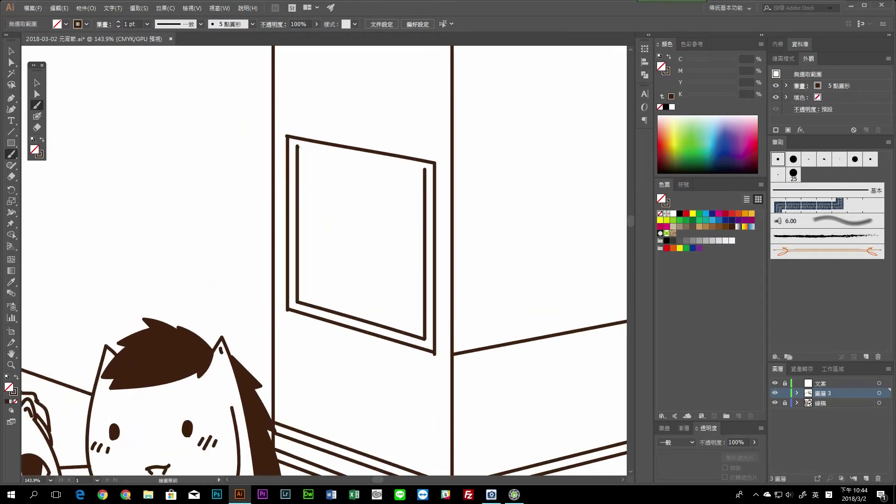
{"action": "scroll", "coordinate": [295, 360], "scroll_direction": "down", "scroll_amount": 1}
{"action": "scroll", "coordinate": [283, 237], "scroll_direction": "down", "scroll_amount": 3}
{"action": "left_click_drag", "start_coordinate": [281, 205], "coordinate": [284, 238]}
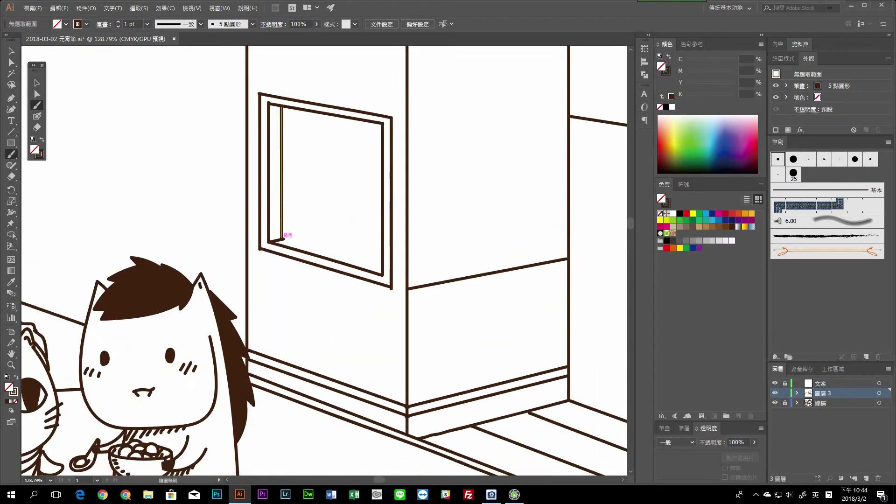
{"action": "left_click_drag", "start_coordinate": [326, 115], "coordinate": [327, 250]}
{"action": "scroll", "coordinate": [358, 243], "scroll_direction": "up", "scroll_amount": 2}
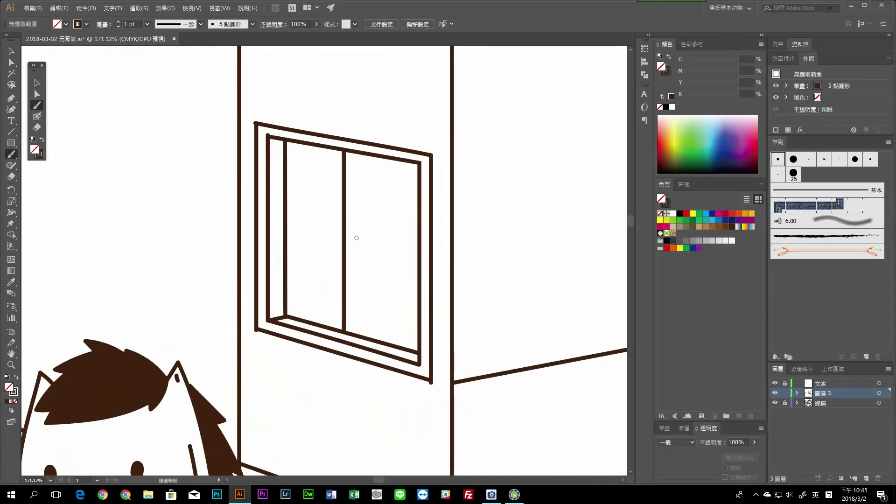
{"action": "scroll", "coordinate": [330, 231], "scroll_direction": "down", "scroll_amount": 5}
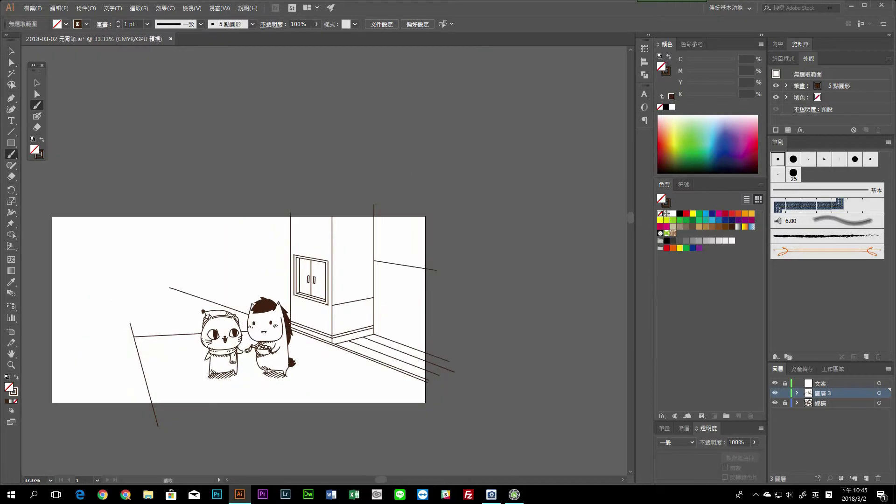
Step: Draw the slanted awning outline above the window and reshape its bottom edge with Direct Selection
{"action": "scroll", "coordinate": [300, 250], "scroll_direction": "up", "scroll_amount": 3}
{"action": "left_click_drag", "start_coordinate": [262, 230], "coordinate": [374, 209]}
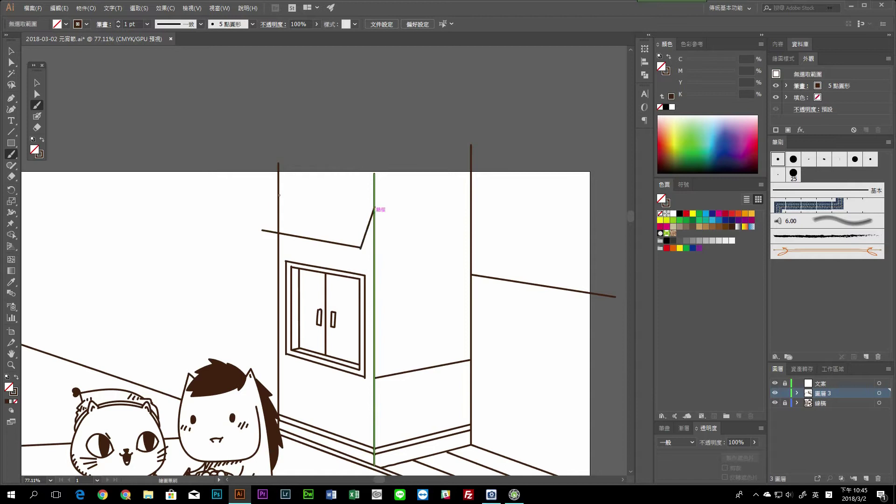
{"action": "scroll", "coordinate": [365, 193], "scroll_direction": "up", "scroll_amount": 1}
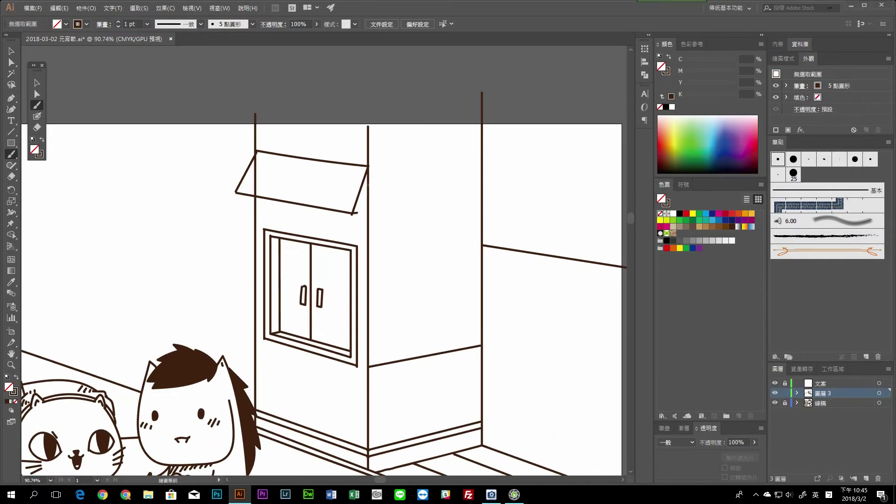
{"action": "scroll", "coordinate": [360, 196], "scroll_direction": "up", "scroll_amount": 6}
{"action": "key", "text": "a"}
{"action": "left_click_drag", "start_coordinate": [360, 196], "coordinate": [464, 246]}
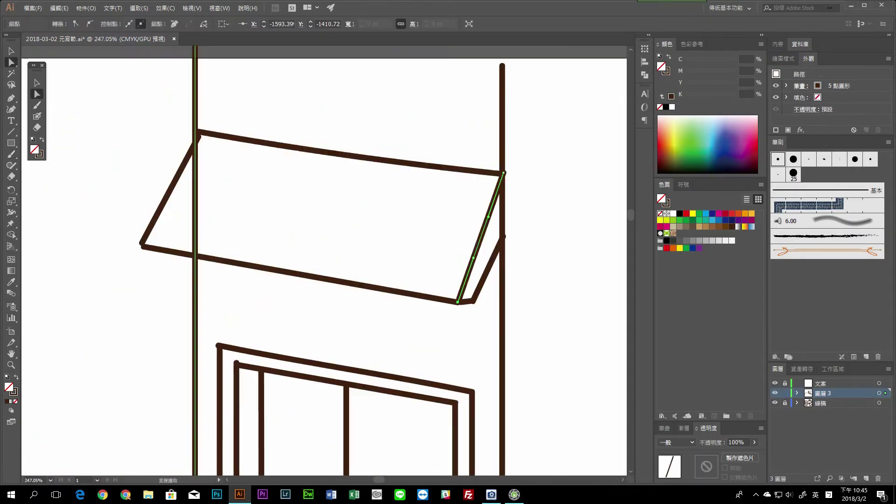
{"action": "left_click", "coordinate": [144, 245]}
{"action": "key", "text": "ctrl+1"}
{"action": "key", "text": "v"}
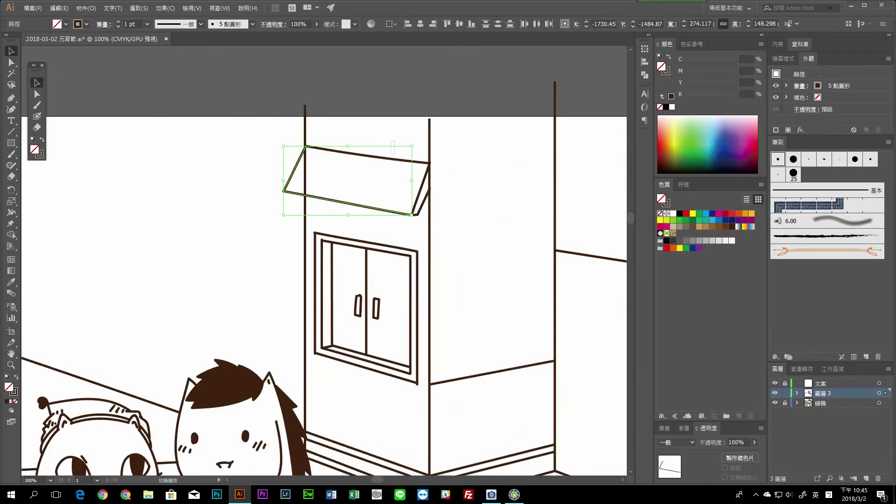
Step: Brush five hatch strokes down the window's left inner frame with the Paintbrush
{"action": "scroll", "coordinate": [418, 214], "scroll_direction": "up", "scroll_amount": 7}
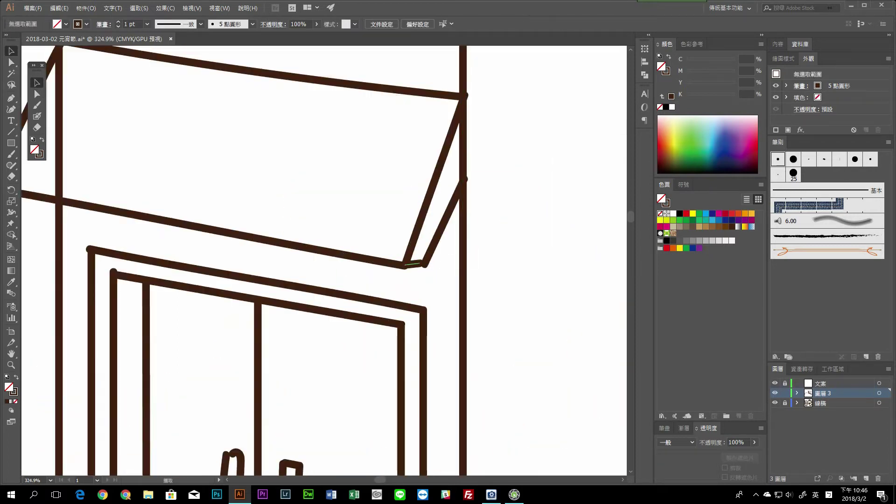
{"action": "key", "text": "b"}
{"action": "key", "text": "ctrl+minus"}
{"action": "key", "text": "ctrl+minus"}
{"action": "key", "text": "ctrl+minus"}
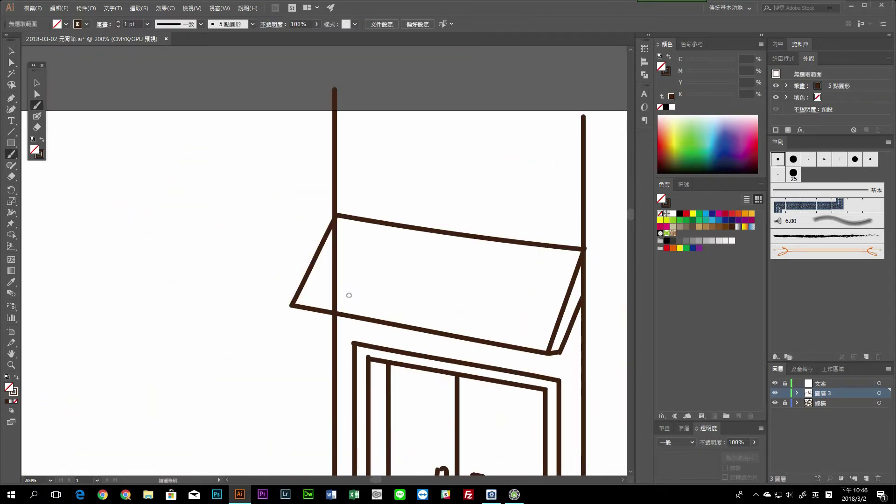
{"action": "key", "text": "ctrl+minus"}
{"action": "key", "text": "ctrl+minus"}
{"action": "key", "text": "ctrl+minus"}
{"action": "scroll", "coordinate": [299, 192], "scroll_direction": "up", "scroll_amount": 9}
{"action": "left_click_drag", "start_coordinate": [308, 149], "coordinate": [326, 137]}
{"action": "left_click_drag", "start_coordinate": [308, 214], "coordinate": [325, 203]}
{"action": "mouse_move", "coordinate": [326, 233]}
{"action": "left_mouse_down"}
{"action": "mouse_move", "coordinate": [363, 158]}
{"action": "mouse_move", "coordinate": [358, 225]}
{"action": "left_mouse_up"}
{"action": "left_click_drag", "start_coordinate": [341, 262], "coordinate": [358, 250]}
{"action": "left_click_drag", "start_coordinate": [342, 292], "coordinate": [358, 279]}
{"action": "scroll", "coordinate": [303, 237], "scroll_direction": "up", "scroll_amount": 2}
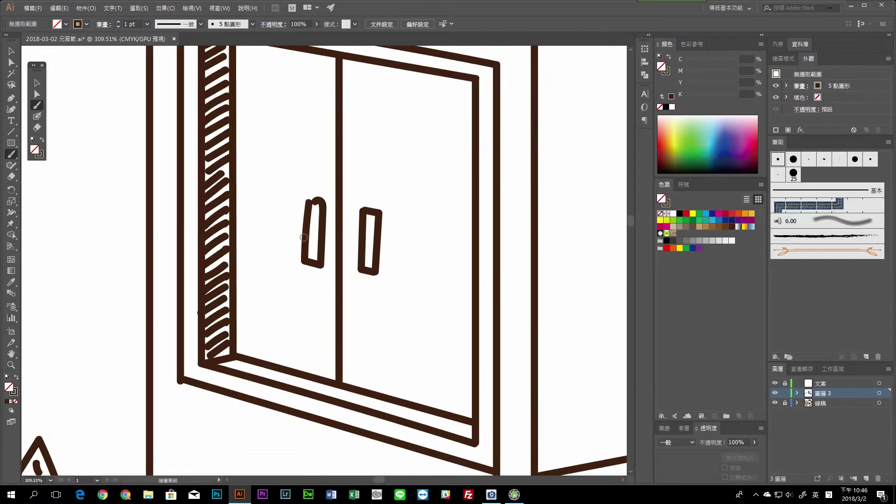
Step: Erase the vertical line running through the awning
{"action": "key", "text": "ctrl+minus"}
{"action": "key", "text": "ctrl+minus"}
{"action": "key", "text": "ctrl+minus"}
{"action": "key", "text": "ctrl+minus"}
{"action": "key", "text": "ctrl+minus"}
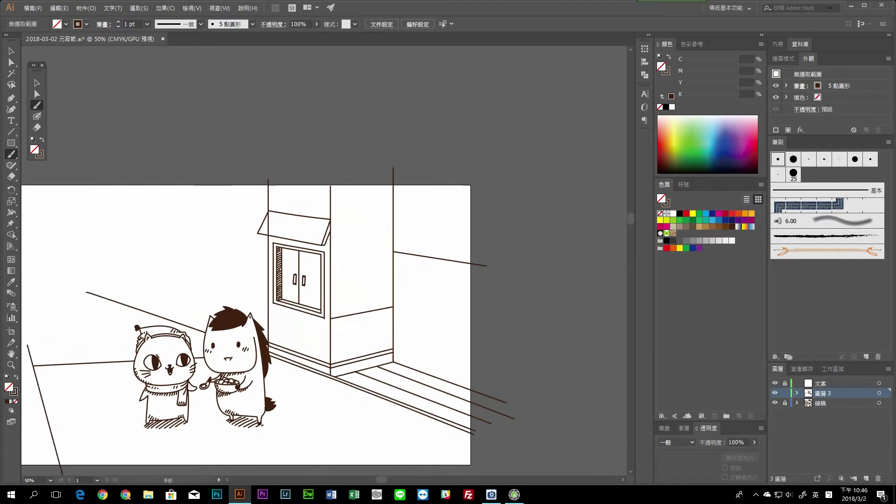
{"action": "key", "text": "ctrl+minus"}
{"action": "scroll", "coordinate": [296, 256], "scroll_direction": "up", "scroll_amount": 1}
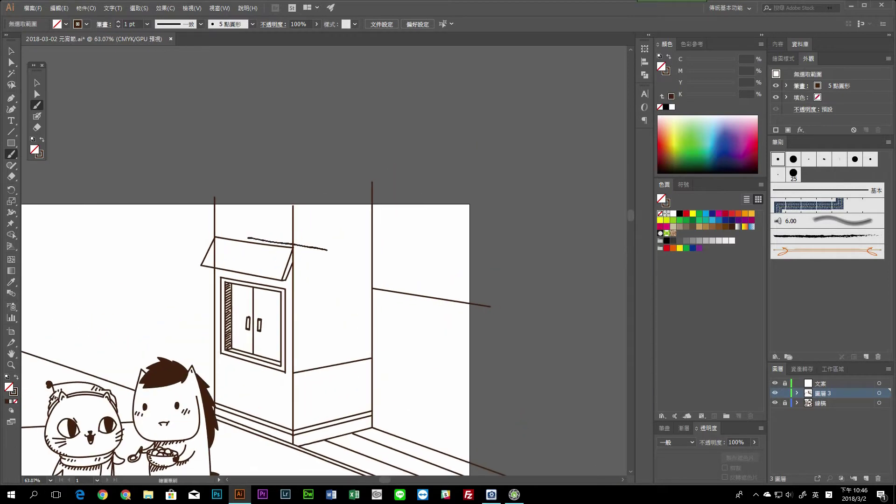
{"action": "scroll", "coordinate": [259, 234], "scroll_direction": "up", "scroll_amount": 3}
{"action": "key", "text": "shift+e"}
{"action": "left_click_drag", "start_coordinate": [135, 250], "coordinate": [135, 273]}
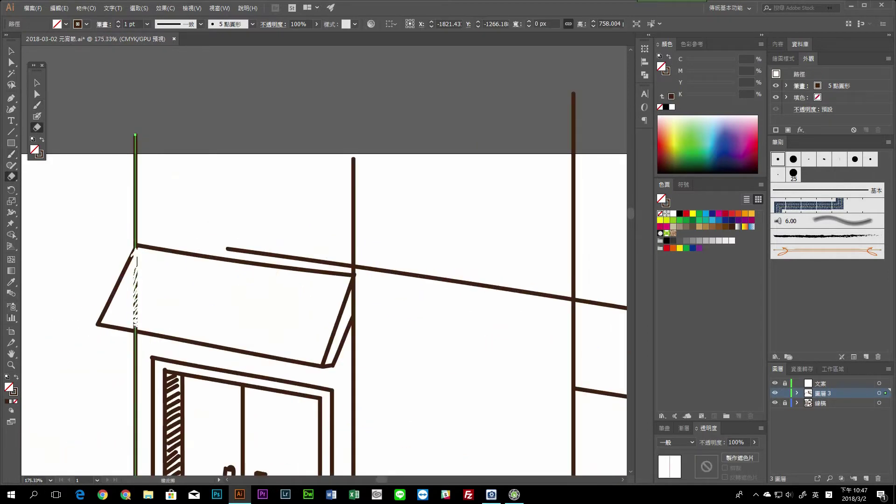
Step: Draw a long roof line extending right from the awning
{"action": "key", "text": "ctrl+1"}
{"action": "key", "text": "b"}
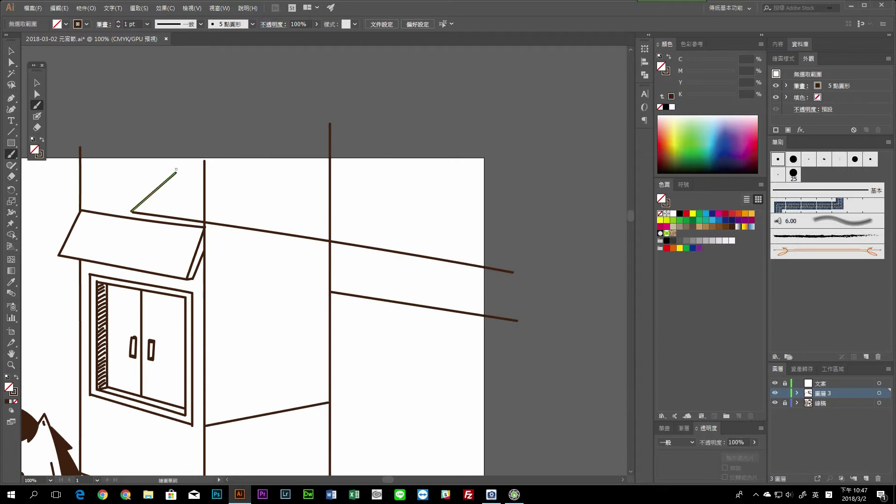
{"action": "left_click_drag", "start_coordinate": [299, 185], "coordinate": [521, 212]}
{"action": "scroll", "coordinate": [522, 212], "scroll_direction": "down", "scroll_amount": 2}
Step: Extend the lower roof line and brush the lower beam line with a short vertical post
{"action": "left_click", "coordinate": [440, 244], "text": "shift"}
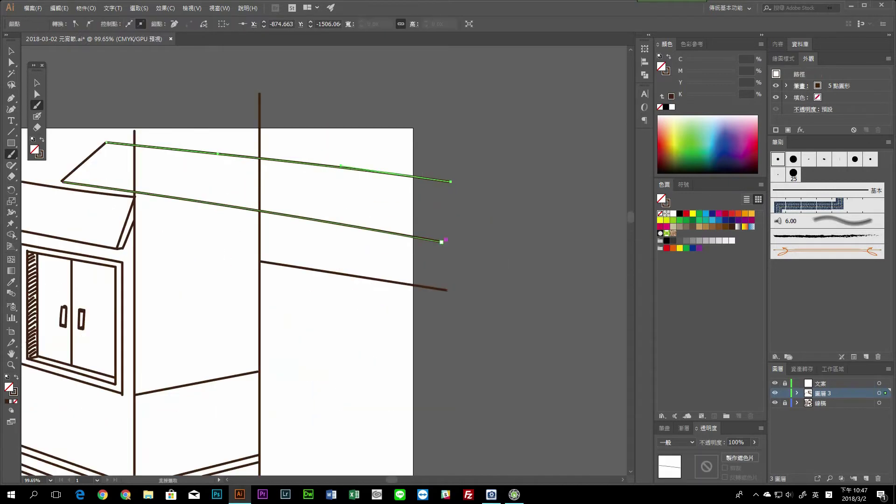
{"action": "scroll", "coordinate": [333, 223], "scroll_direction": "right", "scroll_amount": 3}
{"action": "mouse_move", "coordinate": [329, 224]}
{"action": "left_mouse_down"}
{"action": "mouse_move", "coordinate": [341, 228]}
{"action": "mouse_move", "coordinate": [319, 224]}
{"action": "left_mouse_up"}
{"action": "key", "text": "b"}
{"action": "scroll", "coordinate": [303, 221], "scroll_direction": "up", "scroll_amount": 2}
{"action": "scroll", "coordinate": [304, 221], "scroll_direction": "up", "scroll_amount": 2}
{"action": "left_click_drag", "start_coordinate": [433, 244], "coordinate": [455, 249]}
{"action": "left_click_drag", "start_coordinate": [297, 179], "coordinate": [295, 219]}
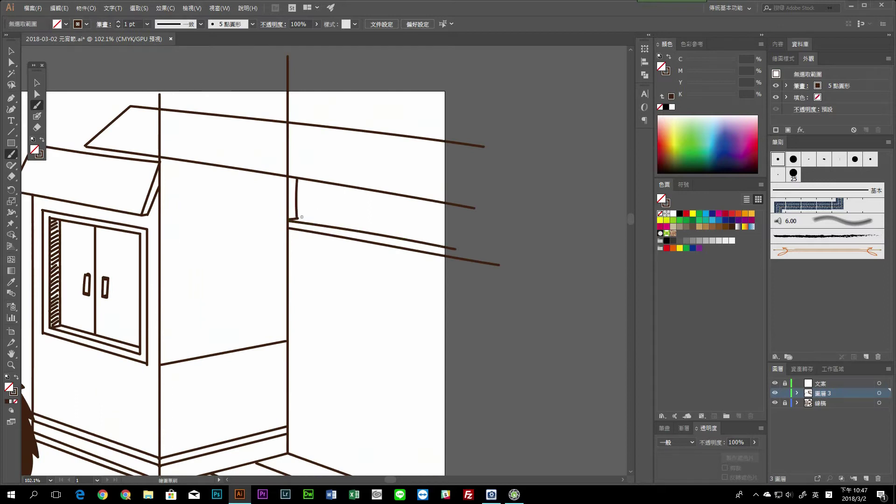
{"action": "left_click_drag", "start_coordinate": [368, 227], "coordinate": [451, 243]}
{"action": "scroll", "coordinate": [289, 219], "scroll_direction": "down", "scroll_amount": 3}
{"action": "scroll", "coordinate": [290, 219], "scroll_direction": "up", "scroll_amount": 5}
Step: Erase the pillar line crossing the shop roof
{"action": "key", "text": "a"}
{"action": "left_click", "coordinate": [375, 253]}
{"action": "scroll", "coordinate": [324, 256], "scroll_direction": "down", "scroll_amount": 5}
{"action": "scroll", "coordinate": [324, 257], "scroll_direction": "up", "scroll_amount": 1}
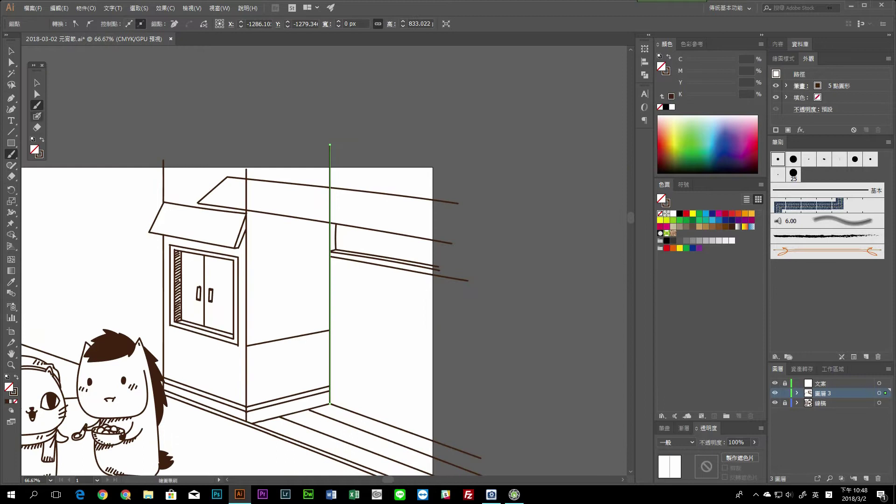
{"action": "key", "text": "shift+e"}
{"action": "scroll", "coordinate": [324, 257], "scroll_direction": "up", "scroll_amount": 1}
{"action": "scroll", "coordinate": [326, 233], "scroll_direction": "up", "scroll_amount": 2}
{"action": "left_click_drag", "start_coordinate": [256, 136], "coordinate": [256, 259]}
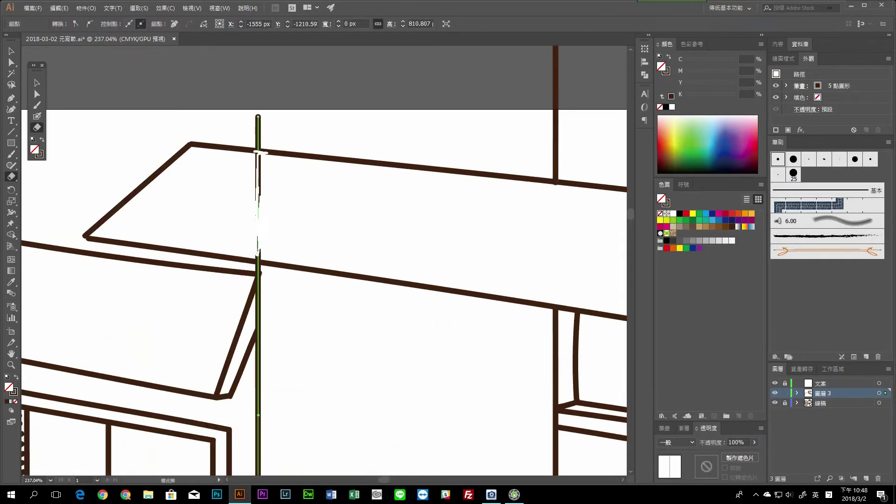
{"action": "scroll", "coordinate": [327, 257], "scroll_direction": "down", "scroll_amount": 2}
{"action": "scroll", "coordinate": [327, 257], "scroll_direction": "down", "scroll_amount": 1}
Step: Brush a long line along the roof beam to close the roof edge
{"action": "key", "text": "b"}
{"action": "scroll", "coordinate": [314, 217], "scroll_direction": "up", "scroll_amount": 2}
{"action": "scroll", "coordinate": [313, 217], "scroll_direction": "up", "scroll_amount": 5}
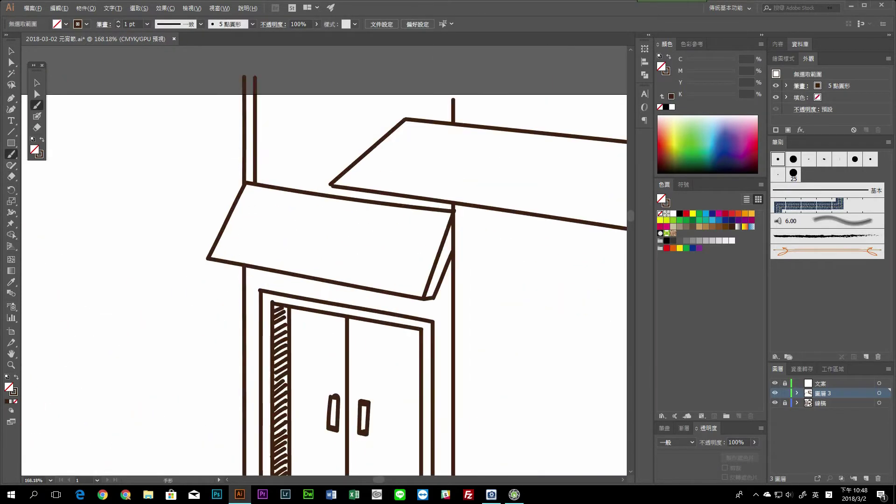
{"action": "scroll", "coordinate": [313, 217], "scroll_direction": "down", "scroll_amount": 5}
{"action": "scroll", "coordinate": [314, 217], "scroll_direction": "up", "scroll_amount": 3}
{"action": "left_click_drag", "start_coordinate": [202, 211], "coordinate": [620, 282]}
Step: Brush the curved hanging cloth banner beside the pillar
{"action": "key", "text": "shift+e"}
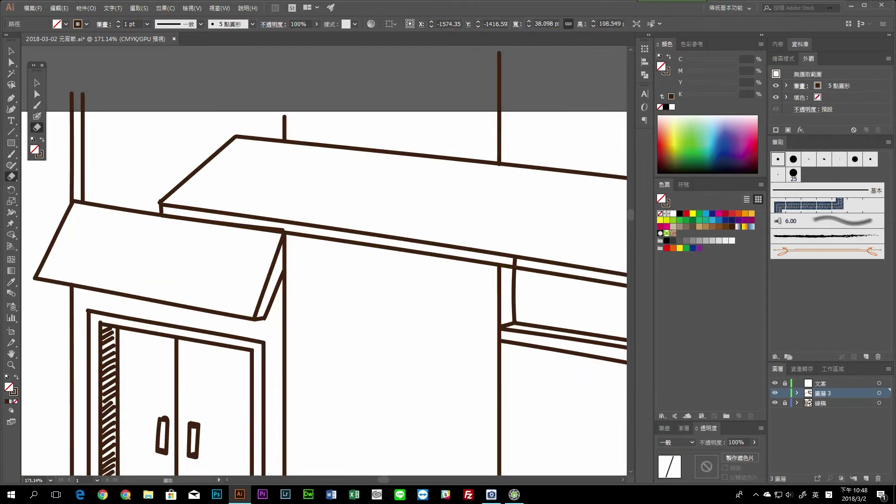
{"action": "scroll", "coordinate": [327, 262], "scroll_direction": "down", "scroll_amount": 3}
{"action": "key", "text": "b"}
{"action": "scroll", "coordinate": [327, 261], "scroll_direction": "up", "scroll_amount": 1}
{"action": "scroll", "coordinate": [326, 261], "scroll_direction": "up", "scroll_amount": 3}
{"action": "scroll", "coordinate": [327, 262], "scroll_direction": "down", "scroll_amount": 2}
{"action": "mouse_move", "coordinate": [359, 179]}
{"action": "left_mouse_down"}
{"action": "mouse_move", "coordinate": [321, 250]}
{"action": "mouse_move", "coordinate": [465, 294]}
{"action": "mouse_move", "coordinate": [490, 204]}
{"action": "left_mouse_up"}
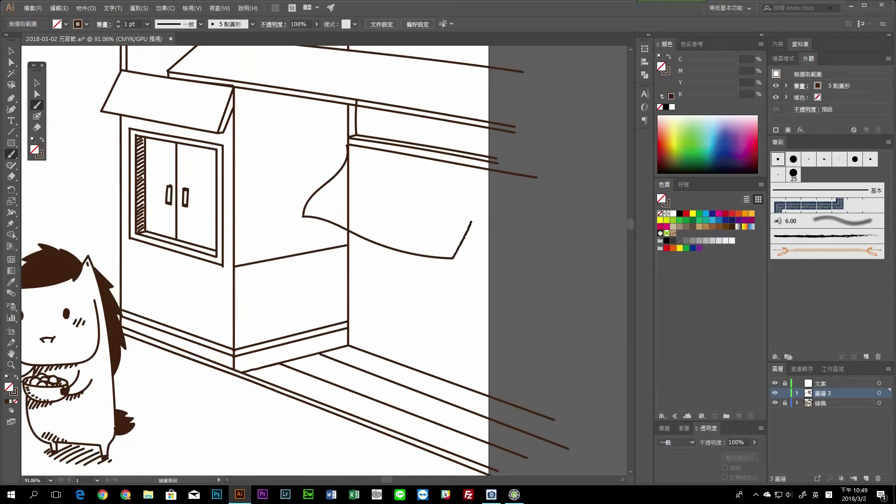
Step: Pan toward the banner and pillar and deselect the banner curve
{"action": "left_click_drag", "start_coordinate": [327, 233], "coordinate": [383, 268]}
{"action": "key", "text": "shift+e"}
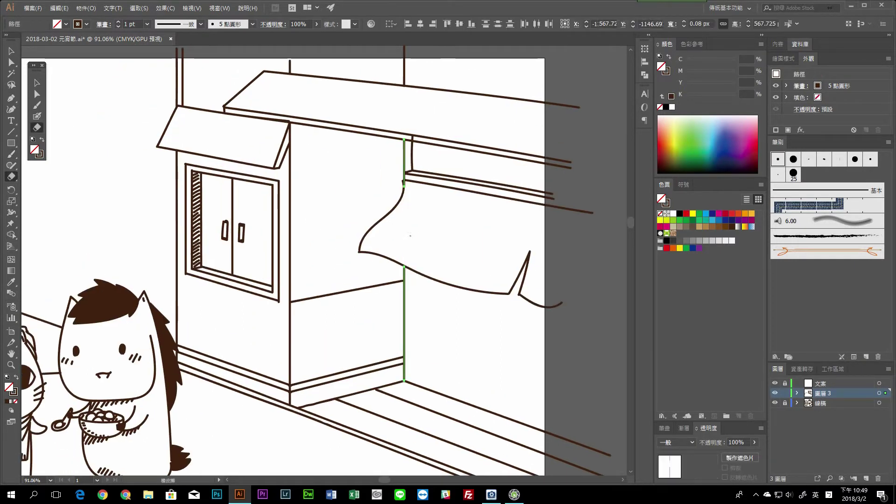
{"action": "scroll", "coordinate": [366, 185], "scroll_direction": "up", "scroll_amount": 3}
{"action": "key", "text": "a"}
{"action": "left_click", "coordinate": [309, 269]}
{"action": "scroll", "coordinate": [309, 269], "scroll_direction": "down", "scroll_amount": 5, "text": "alt"}
{"action": "key", "text": "b"}
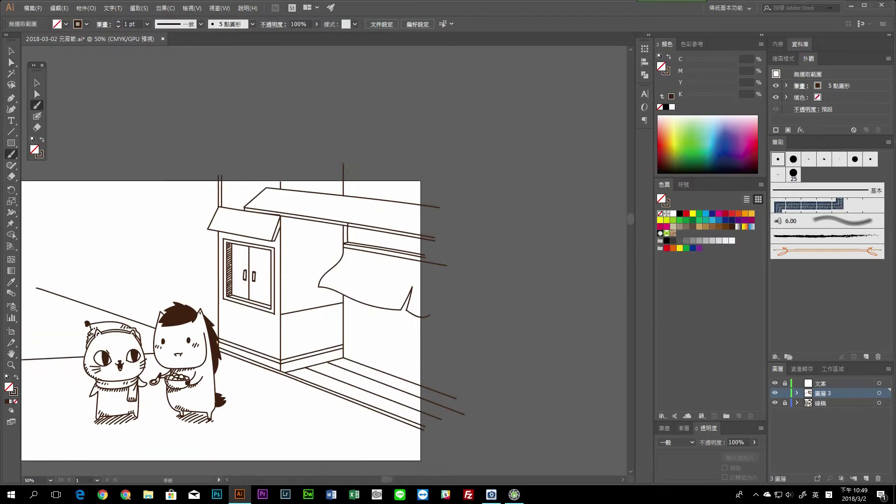
{"action": "scroll", "coordinate": [193, 226], "scroll_direction": "up", "scroll_amount": 5}
Step: Brush two slanted stripes across the small awning and hatch lines on its side face
{"action": "left_click_drag", "start_coordinate": [332, 170], "coordinate": [299, 238]}
{"action": "left_click_drag", "start_coordinate": [430, 185], "coordinate": [401, 253]}
{"action": "left_click_drag", "start_coordinate": [467, 189], "coordinate": [443, 245]}
{"action": "scroll", "coordinate": [463, 219], "scroll_direction": "up", "scroll_amount": 3}
{"action": "left_click_drag", "start_coordinate": [321, 222], "coordinate": [297, 282]}
{"action": "scroll", "coordinate": [308, 252], "scroll_direction": "down", "scroll_amount": 5}
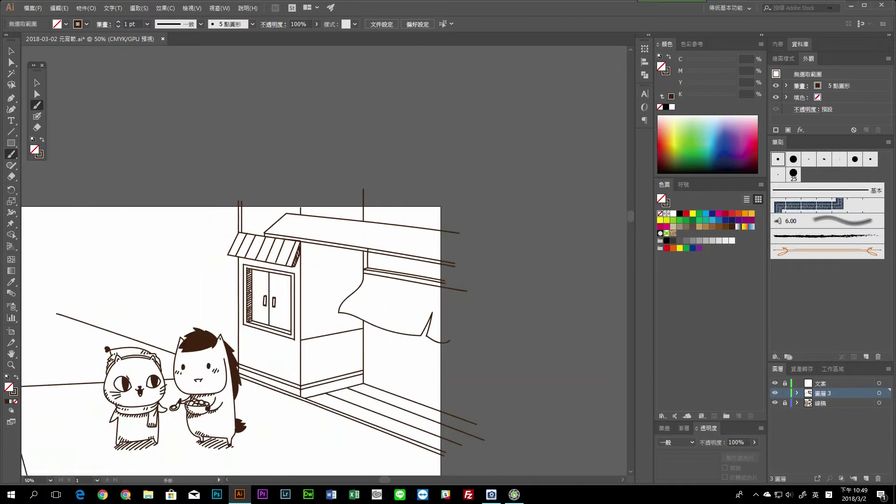
Step: Add dotted marks along each of the awning stripes
{"action": "scroll", "coordinate": [205, 269], "scroll_direction": "up", "scroll_amount": 6, "text": "alt"}
{"action": "left_click_drag", "start_coordinate": [313, 186], "coordinate": [304, 214]}
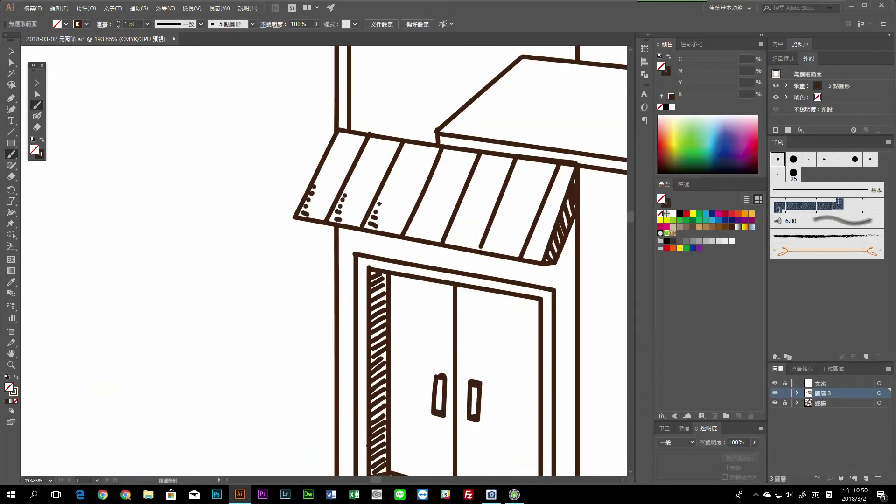
{"action": "left_click_drag", "start_coordinate": [424, 205], "coordinate": [413, 233]}
{"action": "left_click_drag", "start_coordinate": [454, 245], "coordinate": [350, 210]}
{"action": "left_click_drag", "start_coordinate": [433, 207], "coordinate": [423, 224]}
{"action": "left_click_drag", "start_coordinate": [292, 244], "coordinate": [330, 193]}
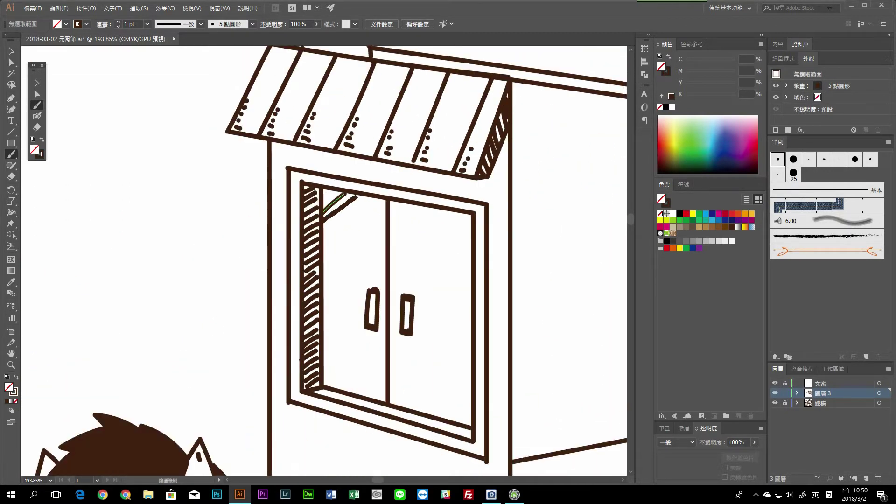
Step: Brush two diagonal glint lines in the window and the first roof tile arc
{"action": "left_click_drag", "start_coordinate": [390, 254], "coordinate": [449, 214]}
{"action": "left_click_drag", "start_coordinate": [325, 251], "coordinate": [379, 210]}
{"action": "scroll", "coordinate": [308, 294], "scroll_direction": "down", "scroll_amount": 3, "text": "alt"}
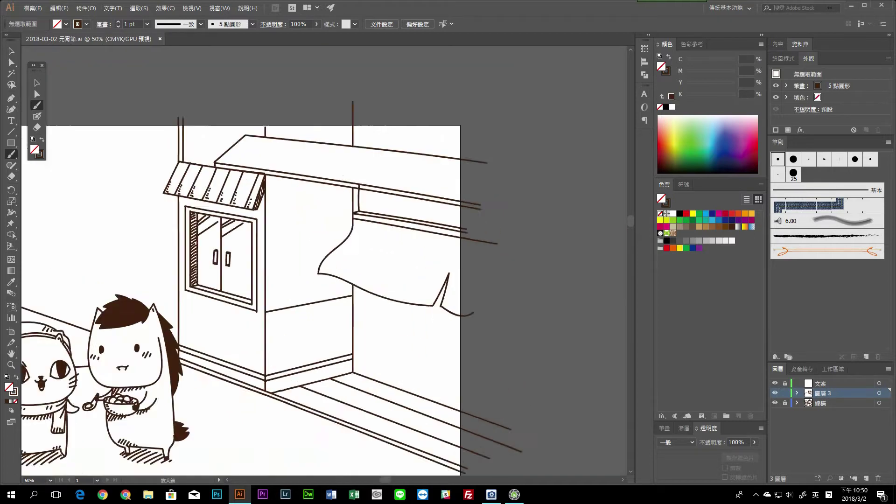
{"action": "scroll", "coordinate": [355, 175], "scroll_direction": "up", "scroll_amount": 2, "text": "alt"}
{"action": "scroll", "coordinate": [355, 175], "scroll_direction": "down", "scroll_amount": 1, "text": "alt"}
{"action": "scroll", "coordinate": [356, 175], "scroll_direction": "down", "scroll_amount": 2, "text": "alt"}
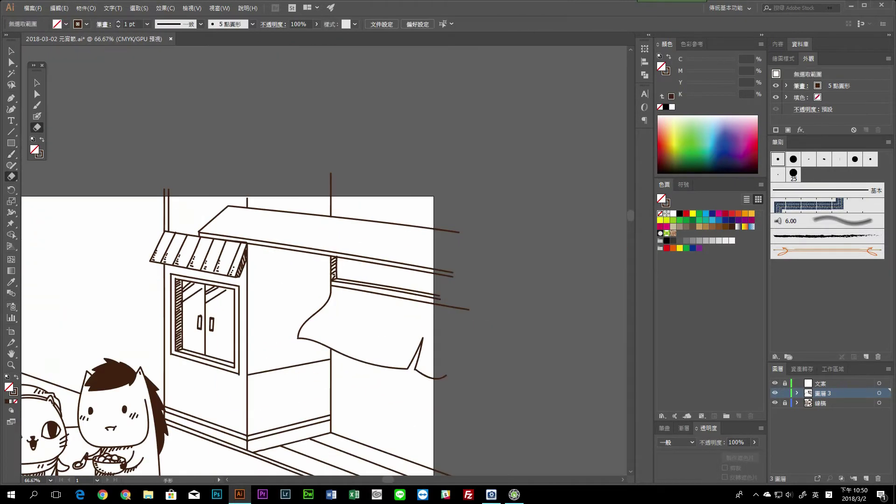
{"action": "scroll", "coordinate": [322, 260], "scroll_direction": "down", "scroll_amount": 2, "text": "alt"}
{"action": "scroll", "coordinate": [322, 149], "scroll_direction": "up", "scroll_amount": 5, "text": "alt"}
{"action": "left_click_drag", "start_coordinate": [171, 224], "coordinate": [205, 209]}
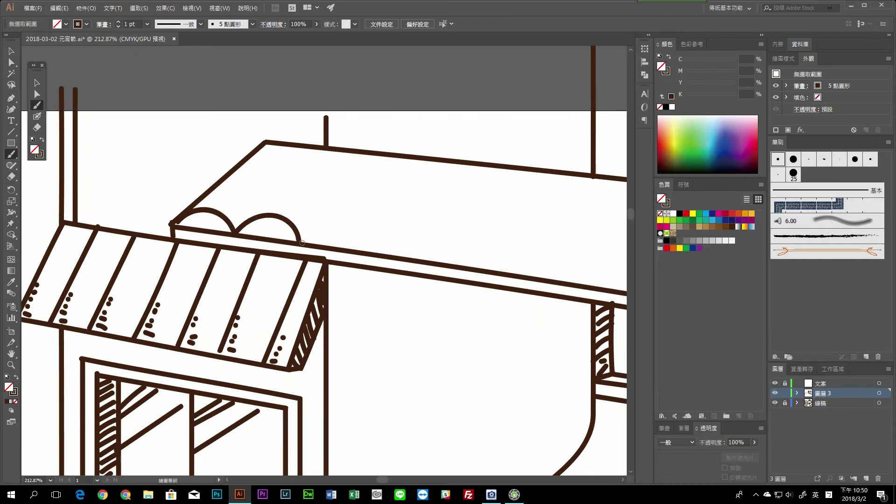
Step: Brush three more scalloped tile arcs along the roof edge
{"action": "left_click_drag", "start_coordinate": [302, 243], "coordinate": [369, 255]}
{"action": "left_click_drag", "start_coordinate": [358, 211], "coordinate": [479, 205]}
{"action": "mouse_move", "coordinate": [404, 200]}
{"action": "left_mouse_down"}
{"action": "mouse_move", "coordinate": [454, 183]}
{"action": "mouse_move", "coordinate": [541, 191]}
{"action": "left_mouse_up"}
{"action": "scroll", "coordinate": [70, 280], "scroll_direction": "down", "scroll_amount": 2, "text": "alt"}
{"action": "scroll", "coordinate": [196, 224], "scroll_direction": "up", "scroll_amount": 3, "text": "alt"}
Step: Add seven inner parallel arcs inside the roof tiles
{"action": "left_click_drag", "start_coordinate": [216, 218], "coordinate": [239, 248]}
{"action": "mouse_move", "coordinate": [236, 246]}
{"action": "left_mouse_down"}
{"action": "mouse_move", "coordinate": [309, 248]}
{"action": "mouse_move", "coordinate": [341, 233]}
{"action": "left_mouse_up"}
{"action": "left_click_drag", "start_coordinate": [292, 210], "coordinate": [380, 232]}
{"action": "left_click_drag", "start_coordinate": [360, 196], "coordinate": [382, 196]}
{"action": "left_click_drag", "start_coordinate": [318, 189], "coordinate": [401, 192]}
{"action": "mouse_move", "coordinate": [303, 208]}
{"action": "left_mouse_down"}
{"action": "mouse_move", "coordinate": [350, 166]}
{"action": "mouse_move", "coordinate": [393, 186]}
{"action": "left_mouse_up"}
{"action": "mouse_move", "coordinate": [316, 164]}
{"action": "left_mouse_down"}
{"action": "mouse_move", "coordinate": [449, 167]}
{"action": "mouse_move", "coordinate": [494, 189]}
{"action": "left_mouse_up"}
{"action": "scroll", "coordinate": [327, 210], "scroll_direction": "down", "scroll_amount": 2, "text": "alt"}
{"action": "scroll", "coordinate": [285, 249], "scroll_direction": "up", "scroll_amount": 2, "text": "alt"}
Step: Draw slanted tile lines rising up the roof's left end, redoing one misdrawn stroke
{"action": "left_click_drag", "start_coordinate": [358, 250], "coordinate": [286, 249]}
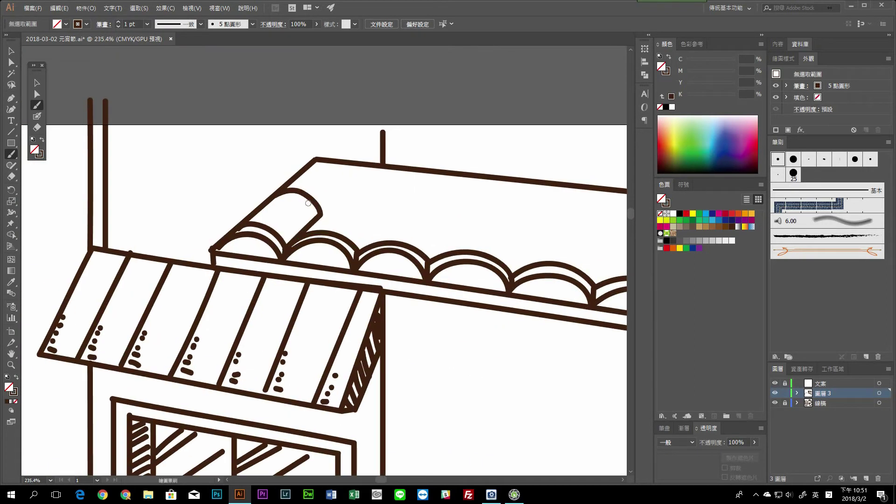
{"action": "left_click_drag", "start_coordinate": [363, 171], "coordinate": [325, 214]}
{"action": "scroll", "coordinate": [327, 210], "scroll_direction": "up", "scroll_amount": 1, "text": "alt"}
{"action": "left_click_drag", "start_coordinate": [282, 270], "coordinate": [333, 283]}
{"action": "left_click_drag", "start_coordinate": [322, 315], "coordinate": [384, 220]}
{"action": "key", "text": "ctrl+z"}
{"action": "left_click_drag", "start_coordinate": [327, 318], "coordinate": [396, 223]}
{"action": "left_click_drag", "start_coordinate": [471, 228], "coordinate": [411, 323]}
Step: Add an inner arc to the upper tile and a short line below the roof
{"action": "left_click_drag", "start_coordinate": [424, 292], "coordinate": [348, 290]}
{"action": "scroll", "coordinate": [346, 272], "scroll_direction": "down", "scroll_amount": 4, "text": "alt"}
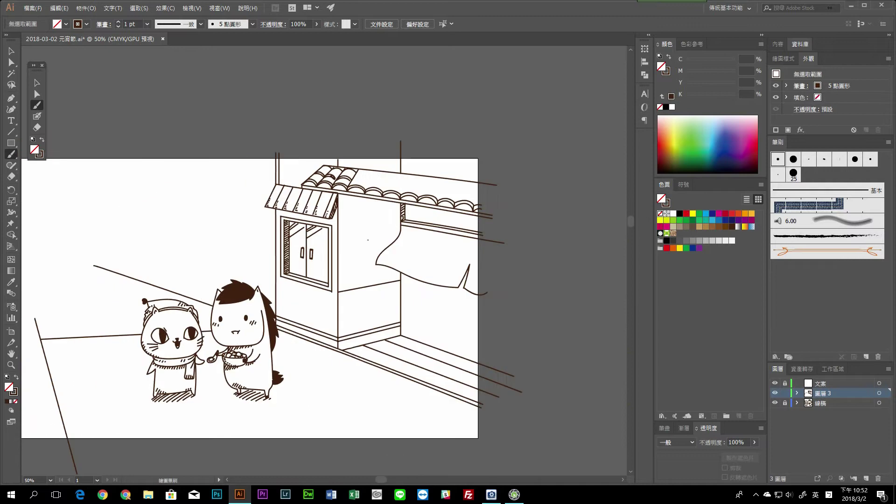
{"action": "scroll", "coordinate": [326, 187], "scroll_direction": "up", "scroll_amount": 2, "text": "alt"}
{"action": "scroll", "coordinate": [368, 218], "scroll_direction": "up", "scroll_amount": 1, "text": "alt"}
{"action": "mouse_move", "coordinate": [333, 161]}
{"action": "left_mouse_down"}
{"action": "mouse_move", "coordinate": [333, 184]}
{"action": "mouse_move", "coordinate": [472, 211]}
{"action": "left_mouse_up"}
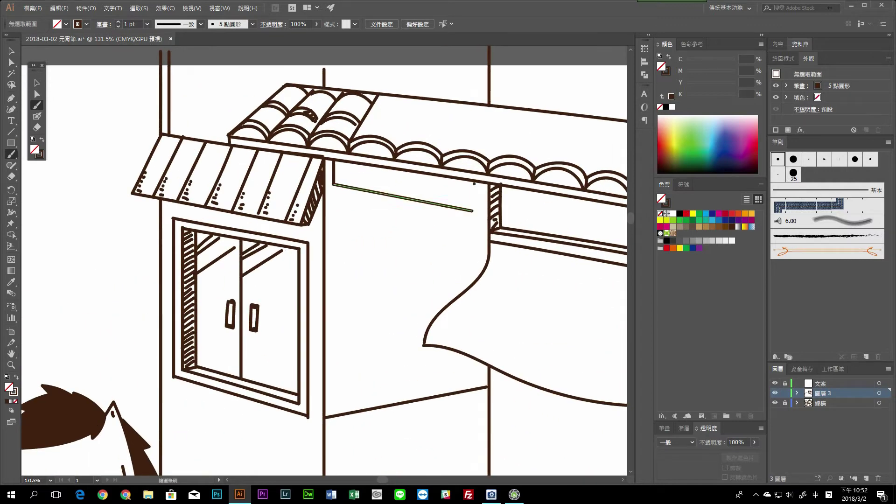
Step: Pan the view to bring the window and lower roof into view
{"action": "left_click_drag", "start_coordinate": [513, 105], "coordinate": [477, 182]}
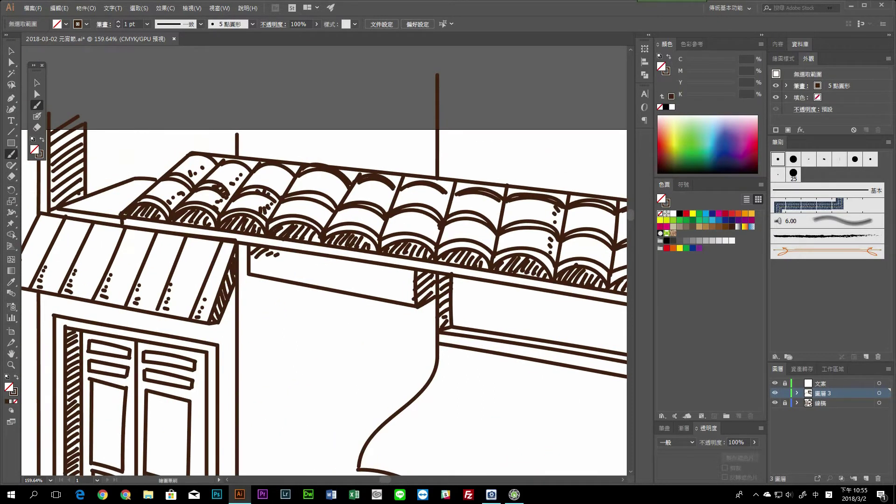
{"action": "left_click_drag", "start_coordinate": [348, 229], "coordinate": [301, 218]}
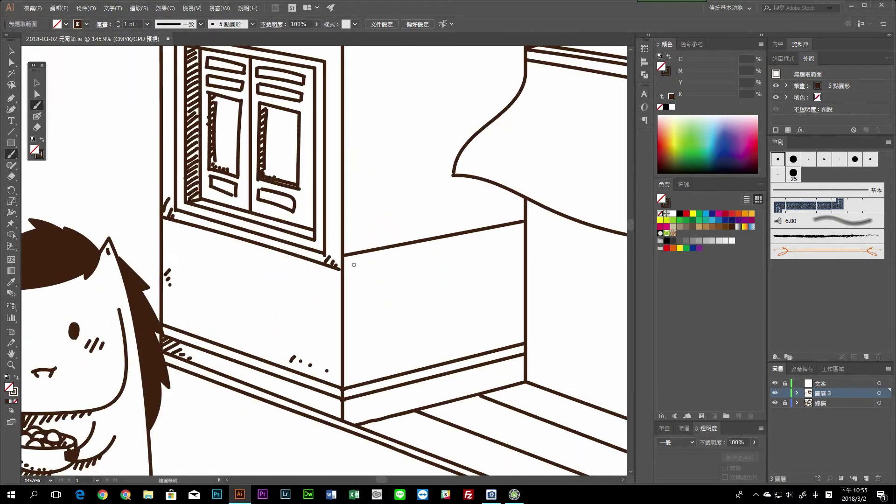
Step: Brush the lower wall's top edge, eight vertical plank lines across both walls, and grain marks
{"action": "left_click_drag", "start_coordinate": [345, 268], "coordinate": [516, 234]}
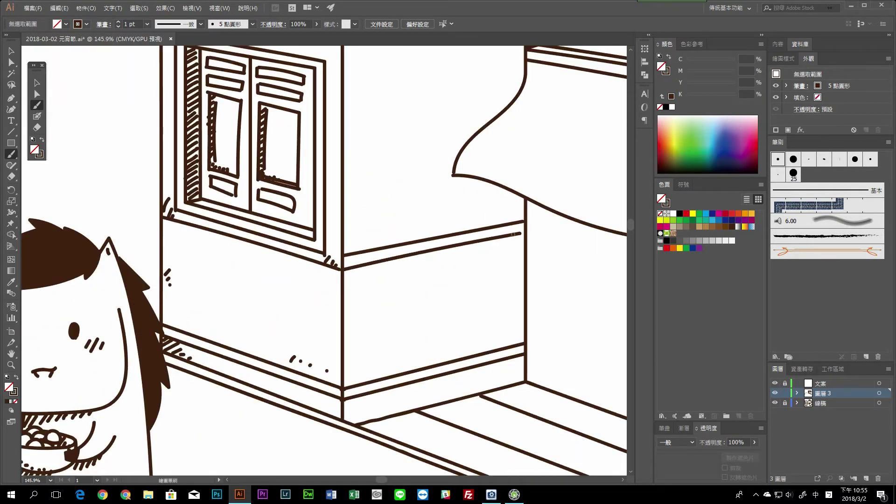
{"action": "left_click_drag", "start_coordinate": [253, 213], "coordinate": [254, 322]}
{"action": "left_click_drag", "start_coordinate": [289, 224], "coordinate": [290, 335]}
{"action": "left_click_drag", "start_coordinate": [331, 235], "coordinate": [332, 348]}
{"action": "left_click_drag", "start_coordinate": [347, 199], "coordinate": [348, 316]}
{"action": "left_click_drag", "start_coordinate": [382, 193], "coordinate": [382, 304]}
{"action": "left_click_drag", "start_coordinate": [418, 184], "coordinate": [418, 297]}
{"action": "left_click_drag", "start_coordinate": [453, 177], "coordinate": [453, 288]}
{"action": "left_click_drag", "start_coordinate": [488, 170], "coordinate": [488, 277]}
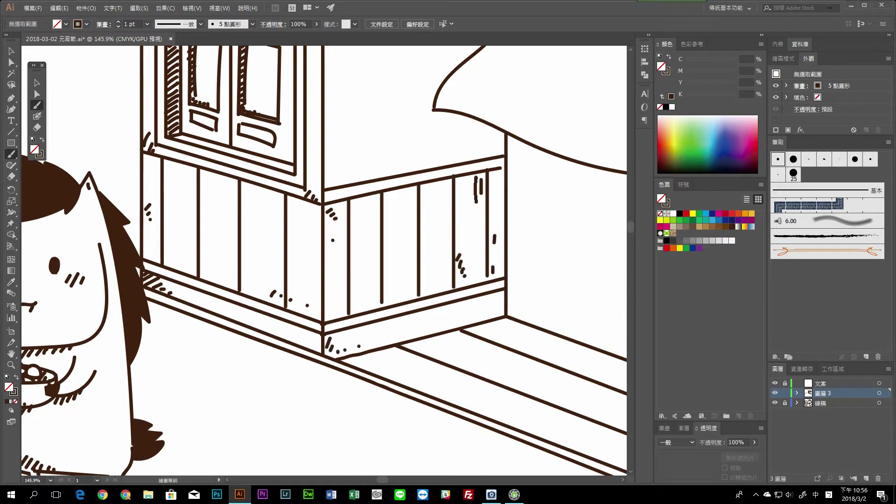
{"action": "left_click_drag", "start_coordinate": [372, 212], "coordinate": [370, 225]}
{"action": "left_click_drag", "start_coordinate": [340, 252], "coordinate": [339, 260]}
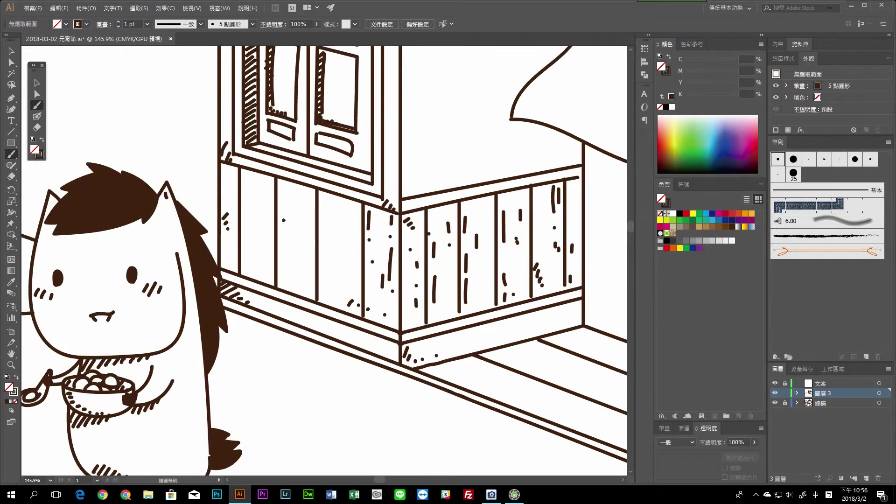
{"action": "scroll", "coordinate": [335, 196], "scroll_direction": "down", "scroll_amount": 5}
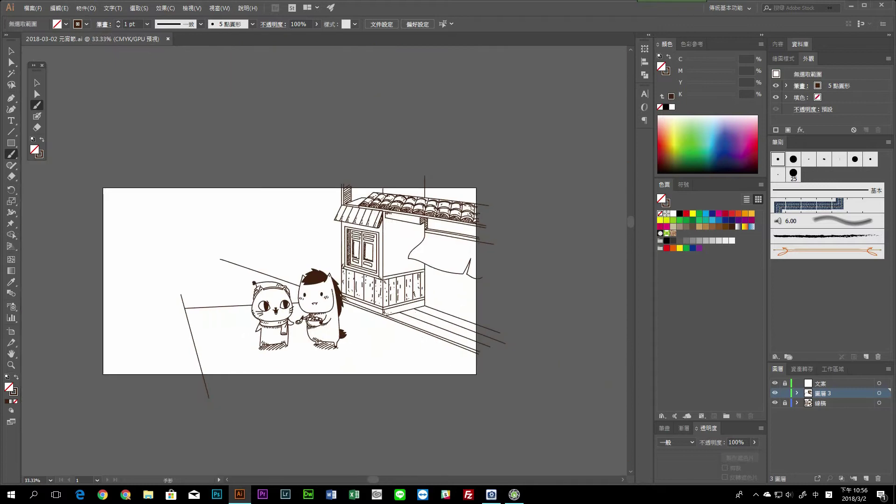
Step: Add a hatched stroke to the beam beneath the shop's tiled eave
{"action": "scroll", "coordinate": [335, 196], "scroll_direction": "up", "scroll_amount": 3}
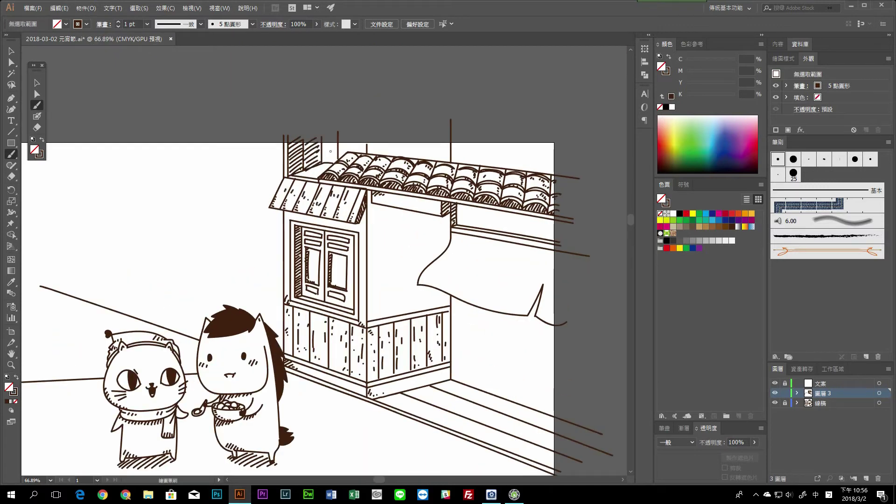
{"action": "left_click_drag", "start_coordinate": [343, 152], "coordinate": [381, 133]}
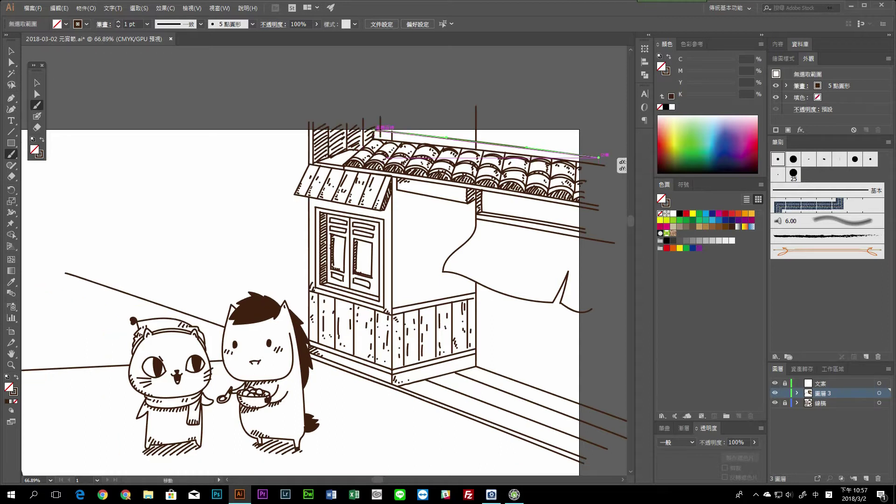
{"action": "scroll", "coordinate": [424, 147], "scroll_direction": "down", "scroll_amount": 2}
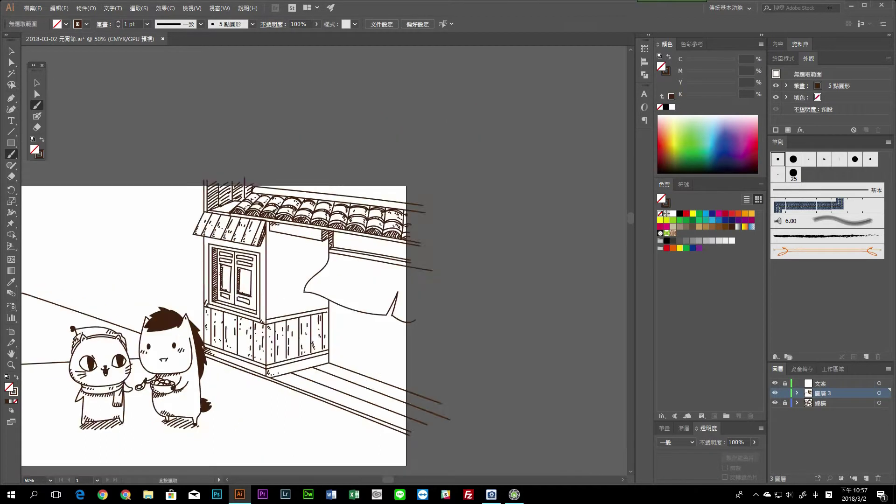
{"action": "scroll", "coordinate": [379, 236], "scroll_direction": "up", "scroll_amount": 4}
{"action": "scroll", "coordinate": [311, 334], "scroll_direction": "up", "scroll_amount": 1}
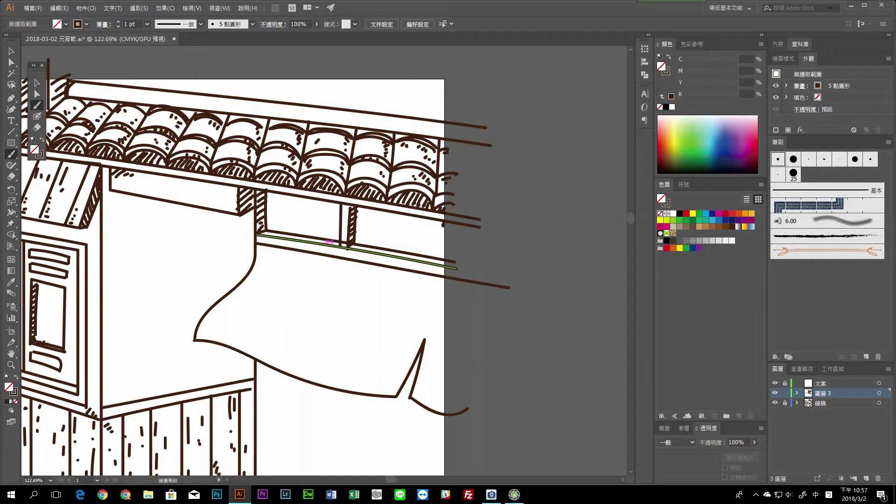
{"action": "scroll", "coordinate": [312, 333], "scroll_direction": "up", "scroll_amount": 1}
{"action": "key", "text": "shift+e"}
{"action": "scroll", "coordinate": [311, 334], "scroll_direction": "down", "scroll_amount": 5}
{"action": "key", "text": "b"}
Step: Review the shop and characters, then save the drawing with Ctrl+S
{"action": "scroll", "coordinate": [307, 307], "scroll_direction": "up", "scroll_amount": 3}
{"action": "scroll", "coordinate": [308, 308], "scroll_direction": "down", "scroll_amount": 3}
{"action": "scroll", "coordinate": [307, 307], "scroll_direction": "up", "scroll_amount": 1}
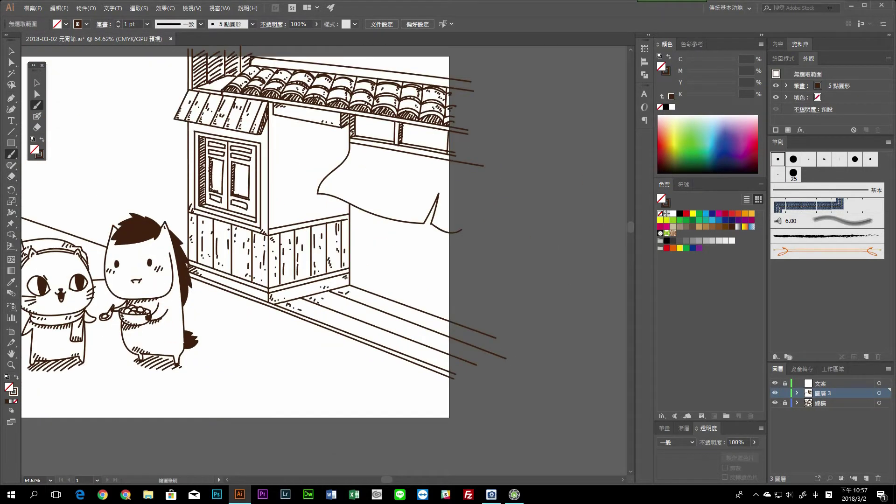
{"action": "scroll", "coordinate": [400, 224], "scroll_direction": "down", "scroll_amount": 5}
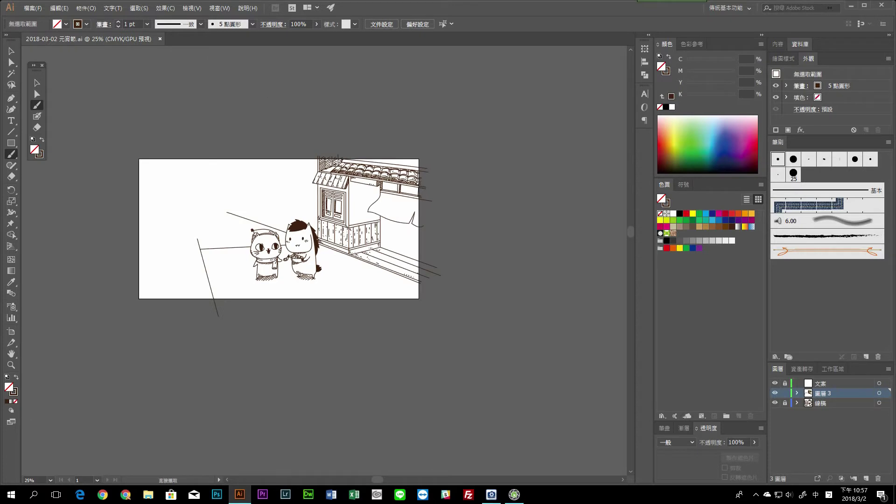
{"action": "scroll", "coordinate": [368, 173], "scroll_direction": "up", "scroll_amount": 4}
{"action": "scroll", "coordinate": [369, 173], "scroll_direction": "up", "scroll_amount": 4}
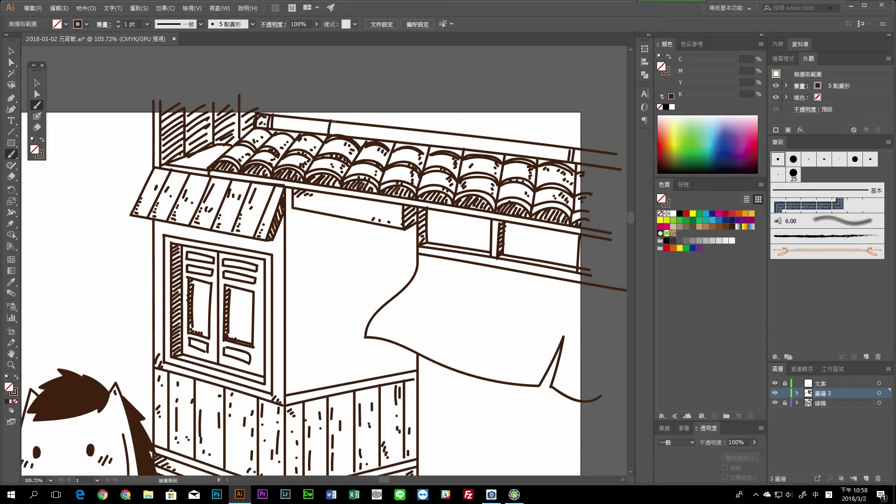
{"action": "scroll", "coordinate": [352, 57], "scroll_direction": "down", "scroll_amount": 2}
{"action": "key", "text": "ctrl+s"}
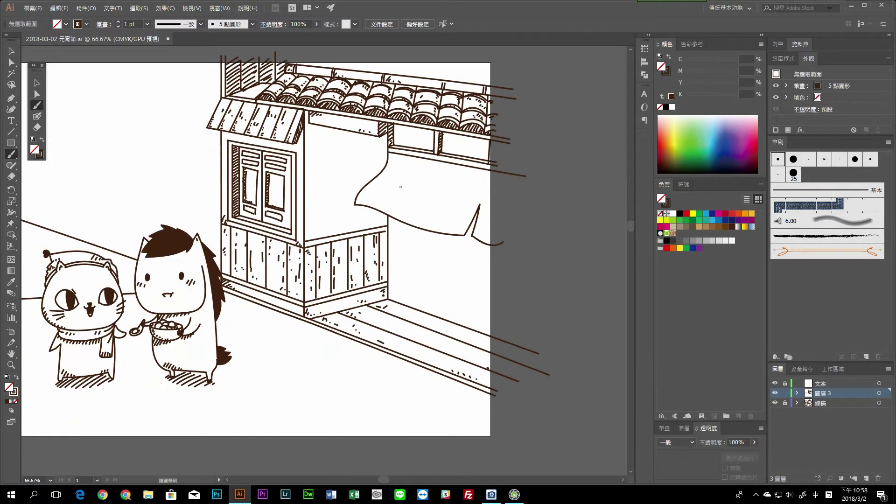
{"action": "scroll", "coordinate": [339, 285], "scroll_direction": "down", "scroll_amount": 3}
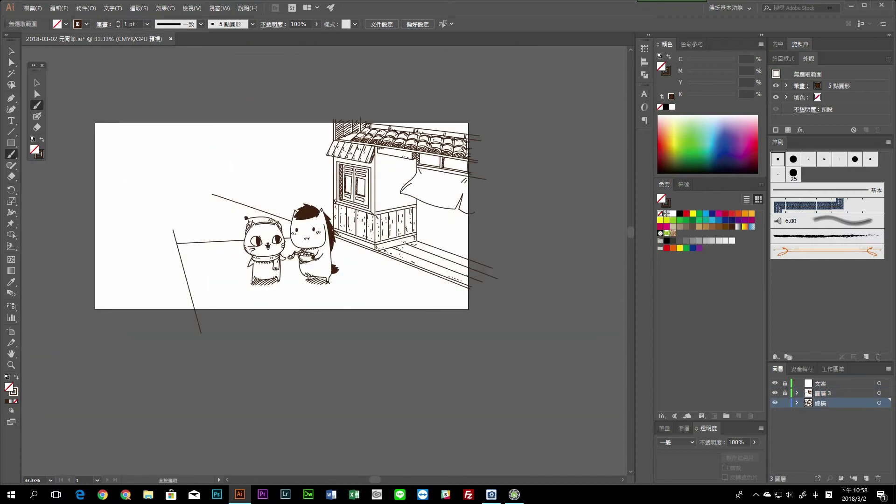
Step: Draw the new cat's head outline, nose and striped hat
{"action": "scroll", "coordinate": [451, 229], "scroll_direction": "up", "scroll_amount": 2}
{"action": "scroll", "coordinate": [452, 229], "scroll_direction": "up", "scroll_amount": 2}
{"action": "scroll", "coordinate": [357, 177], "scroll_direction": "up", "scroll_amount": 2}
{"action": "mouse_move", "coordinate": [392, 242]}
{"action": "left_mouse_down"}
{"action": "mouse_move", "coordinate": [402, 190]}
{"action": "mouse_move", "coordinate": [451, 204]}
{"action": "left_mouse_up"}
{"action": "scroll", "coordinate": [451, 203], "scroll_direction": "up", "scroll_amount": 1}
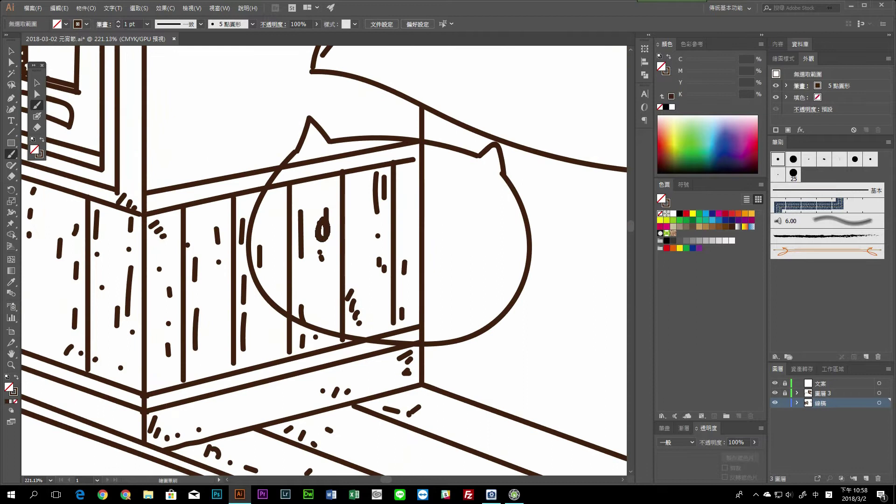
{"action": "left_click_drag", "start_coordinate": [364, 253], "coordinate": [382, 257]}
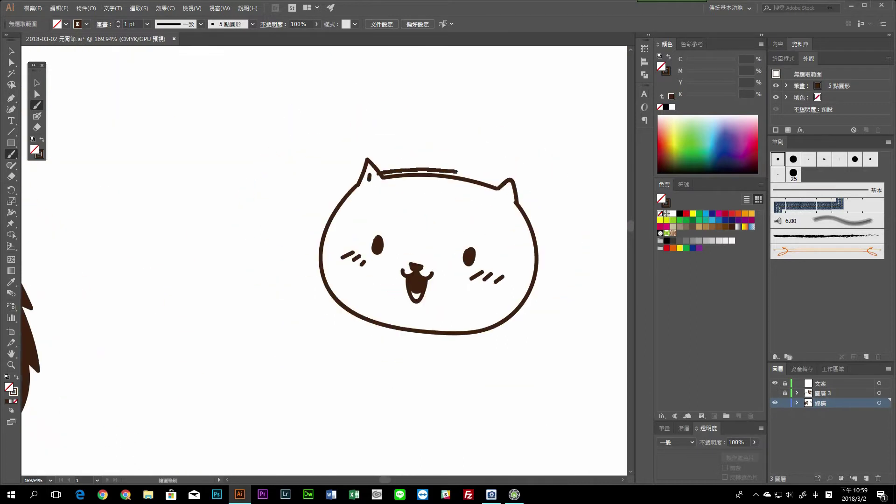
{"action": "mouse_move", "coordinate": [522, 200]}
{"action": "left_mouse_down"}
{"action": "mouse_move", "coordinate": [348, 176]}
{"action": "mouse_move", "coordinate": [530, 203]}
{"action": "left_mouse_up"}
{"action": "left_click_drag", "start_coordinate": [472, 155], "coordinate": [356, 164]}
Step: Draw the cat's body and dangling scarf, and close the companion's round eye stalk
{"action": "scroll", "coordinate": [373, 210], "scroll_direction": "down", "scroll_amount": 1}
{"action": "scroll", "coordinate": [373, 210], "scroll_direction": "down", "scroll_amount": 3}
{"action": "mouse_move", "coordinate": [318, 205]}
{"action": "left_mouse_down"}
{"action": "mouse_move", "coordinate": [386, 247]}
{"action": "mouse_move", "coordinate": [453, 216]}
{"action": "left_mouse_up"}
{"action": "left_click_drag", "start_coordinate": [451, 217], "coordinate": [334, 211]}
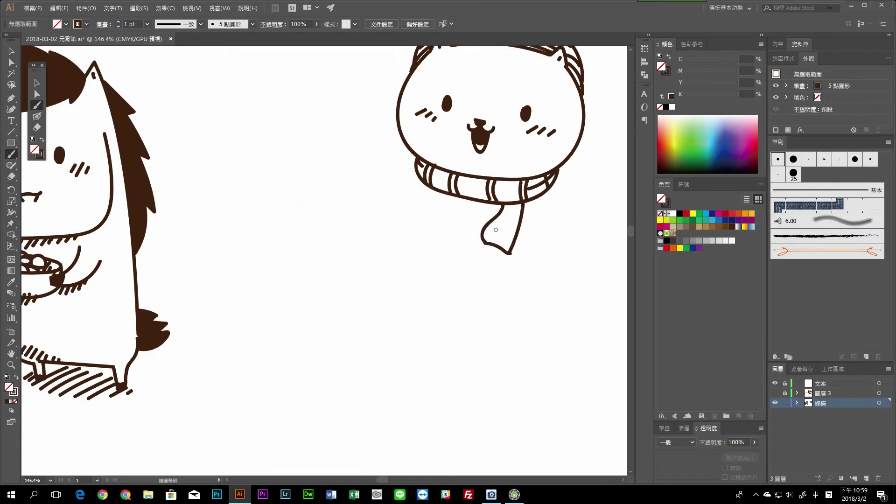
{"action": "scroll", "coordinate": [509, 220], "scroll_direction": "right", "scroll_amount": 3}
{"action": "scroll", "coordinate": [340, 265], "scroll_direction": "right", "scroll_amount": 3}
{"action": "scroll", "coordinate": [341, 265], "scroll_direction": "down", "scroll_amount": 1}
{"action": "left_click_drag", "start_coordinate": [383, 199], "coordinate": [391, 256]}
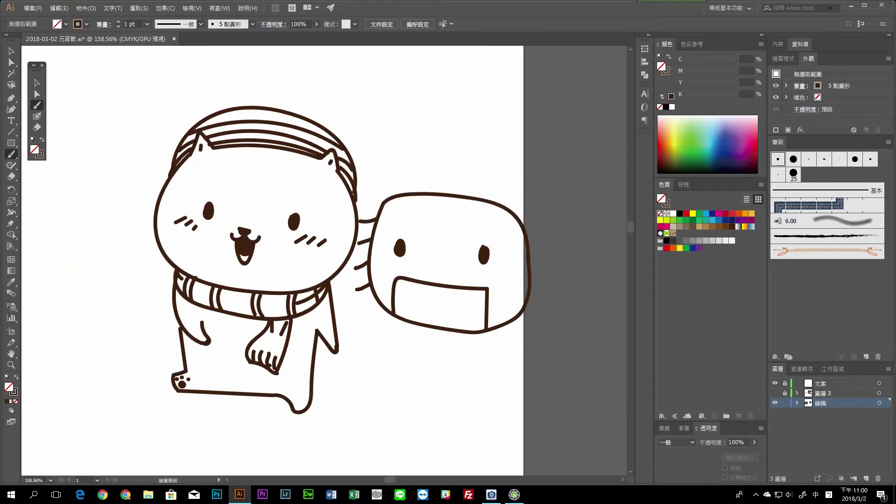
{"action": "left_click_drag", "start_coordinate": [444, 227], "coordinate": [449, 218]}
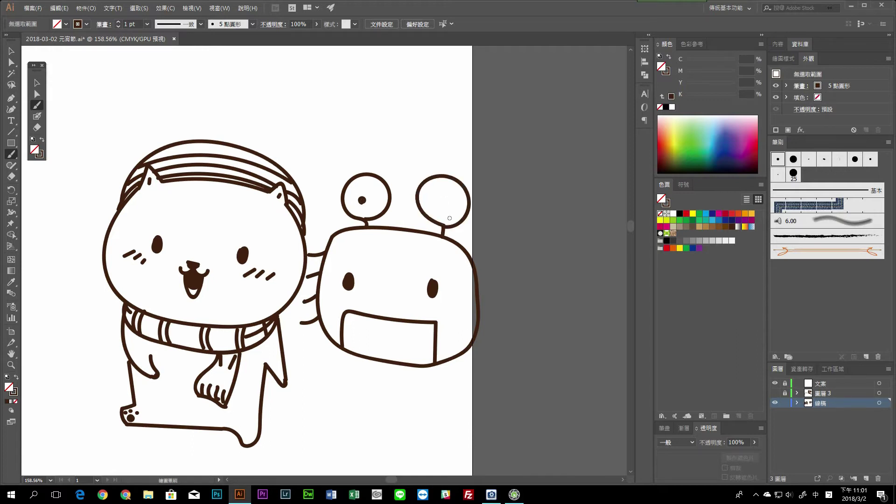
Step: Brush the bottom curve of the box-faced companion's body
{"action": "scroll", "coordinate": [280, 261], "scroll_direction": "down", "scroll_amount": 2}
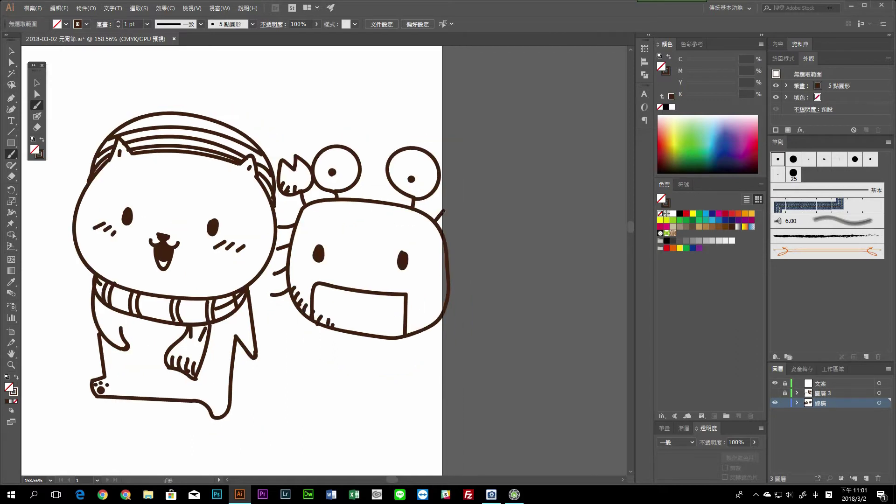
{"action": "left_click_drag", "start_coordinate": [326, 316], "coordinate": [415, 328]}
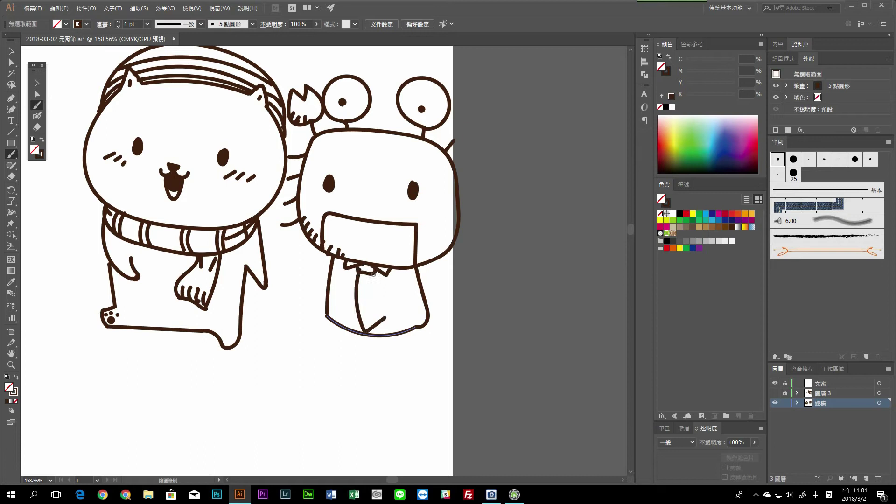
{"action": "left_click_drag", "start_coordinate": [345, 292], "coordinate": [364, 313]}
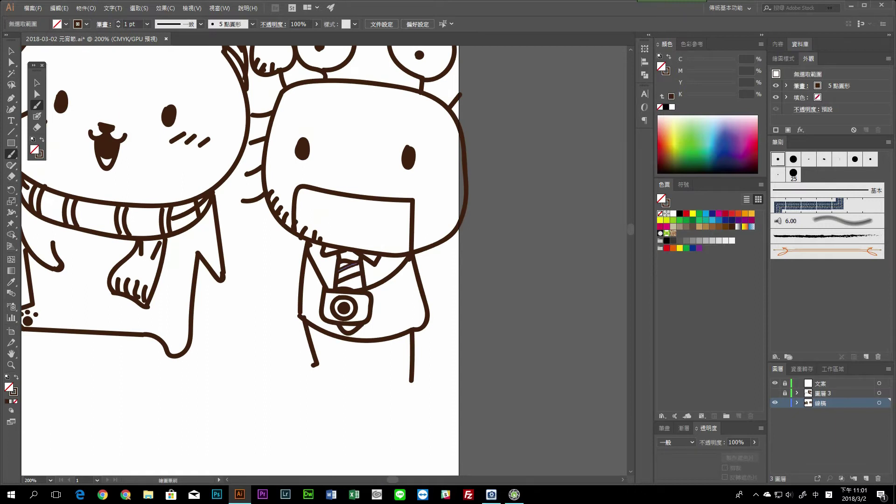
{"action": "scroll", "coordinate": [405, 273], "scroll_direction": "down", "scroll_amount": 3}
{"action": "scroll", "coordinate": [405, 273], "scroll_direction": "down", "scroll_amount": 2}
{"action": "key", "text": "v"}
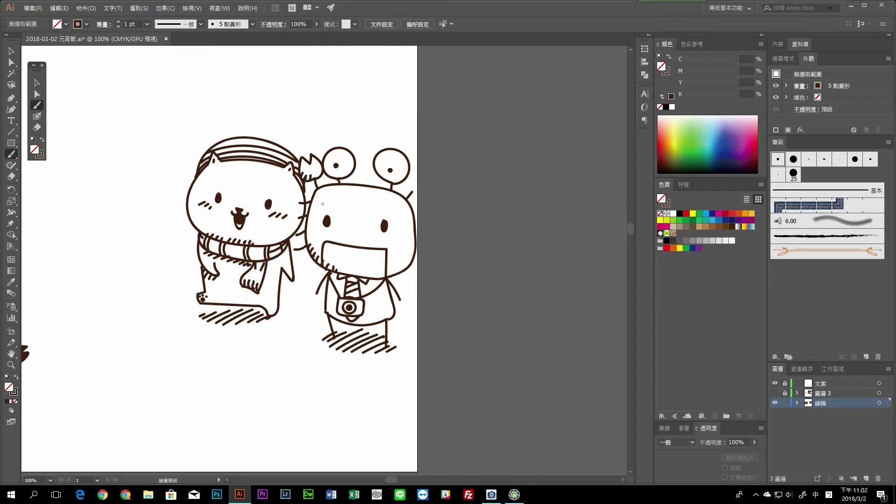
Step: Delete the baseboard line and two diagonal house lines crossing through the cat
{"action": "key", "text": "v"}
{"action": "key", "text": "ctrl+minus"}
{"action": "key", "text": "ctrl+minus"}
{"action": "key", "text": "ctrl+minus"}
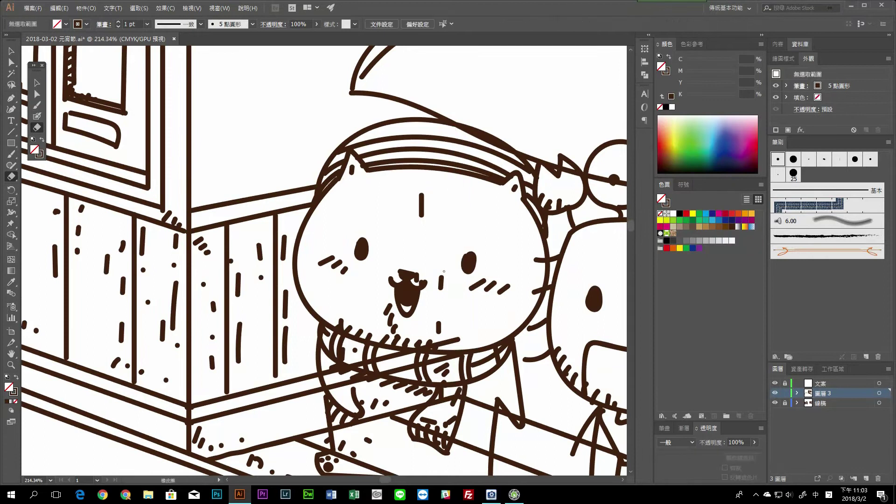
{"action": "scroll", "coordinate": [444, 271], "scroll_direction": "down", "scroll_amount": 5}
{"action": "left_click", "coordinate": [357, 287], "text": "ctrl"}
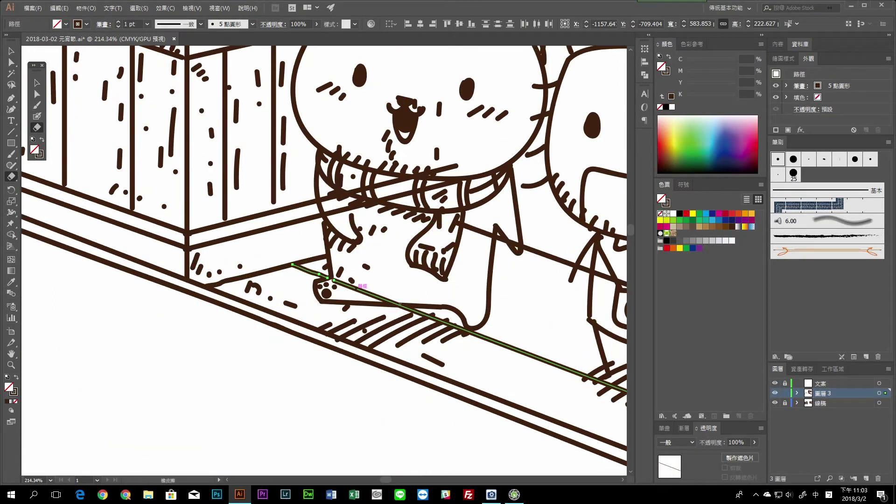
{"action": "key", "text": "Delete"}
{"action": "left_click", "coordinate": [357, 208], "text": "ctrl"}
{"action": "key", "text": "Delete"}
{"action": "left_click", "coordinate": [397, 180], "text": "ctrl"}
{"action": "key", "text": "Delete"}
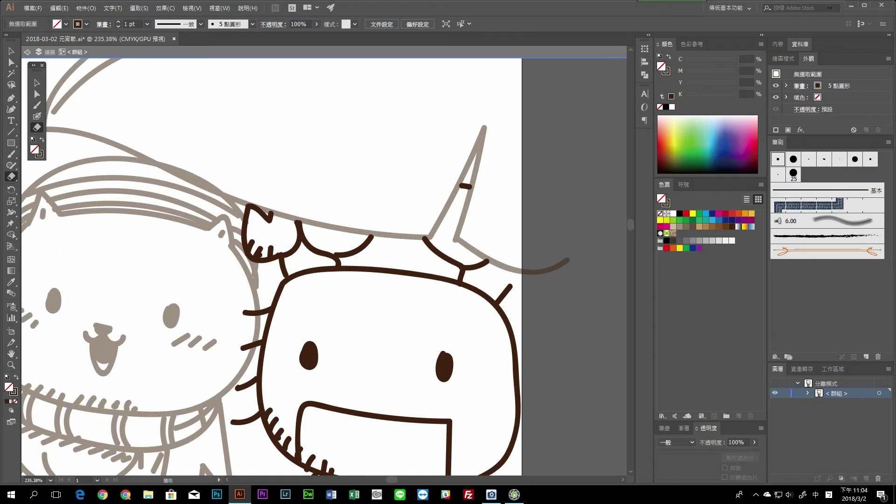
{"action": "key", "text": "b"}
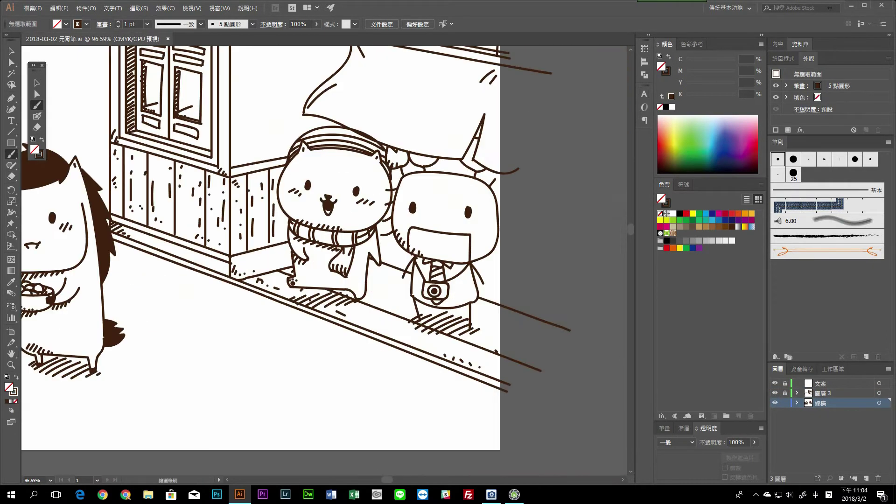
Step: Save, then draw the vertical edge of a greeting sign on the shop wall
{"action": "left_click_drag", "start_coordinate": [369, 297], "coordinate": [379, 299]}
{"action": "scroll", "coordinate": [349, 171], "scroll_direction": "down", "scroll_amount": 2}
{"action": "key", "text": "ctrl+s"}
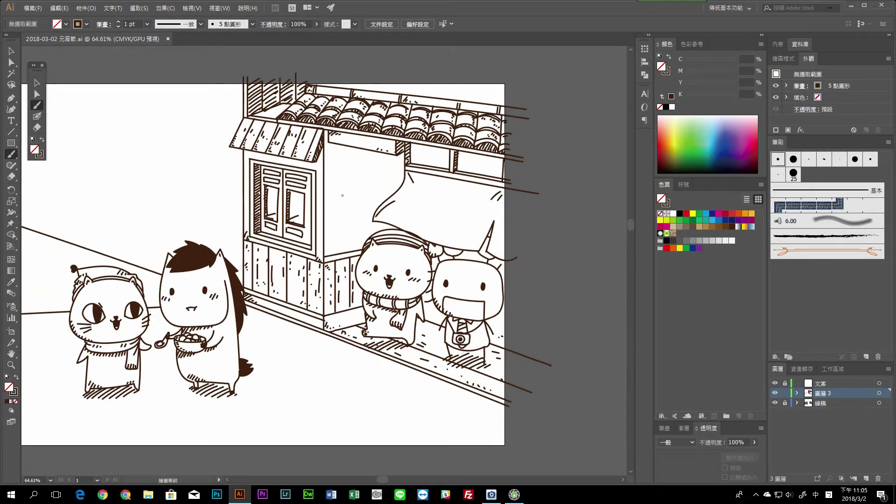
{"action": "scroll", "coordinate": [349, 170], "scroll_direction": "up", "scroll_amount": 2}
{"action": "scroll", "coordinate": [350, 170], "scroll_direction": "up", "scroll_amount": 2}
{"action": "left_click_drag", "start_coordinate": [333, 140], "coordinate": [332, 249]}
{"action": "scroll", "coordinate": [308, 240], "scroll_direction": "down", "scroll_amount": 5}
{"action": "scroll", "coordinate": [303, 238], "scroll_direction": "up", "scroll_amount": 5}
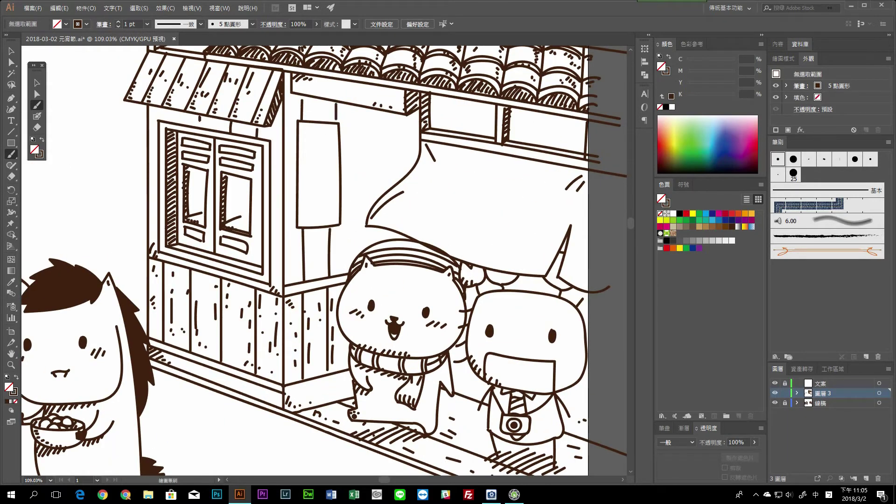
{"action": "key", "text": "ctrl+minus"}
{"action": "key", "text": "ctrl+minus"}
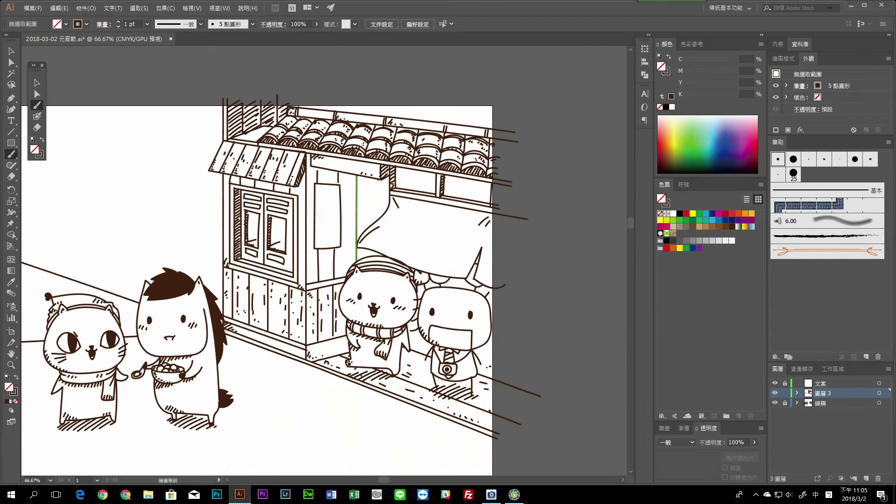
Step: Switch to the Touch Calligraphic brush and letter 恭 at the top of the sign
{"action": "scroll", "coordinate": [308, 235], "scroll_direction": "down", "scroll_amount": 2}
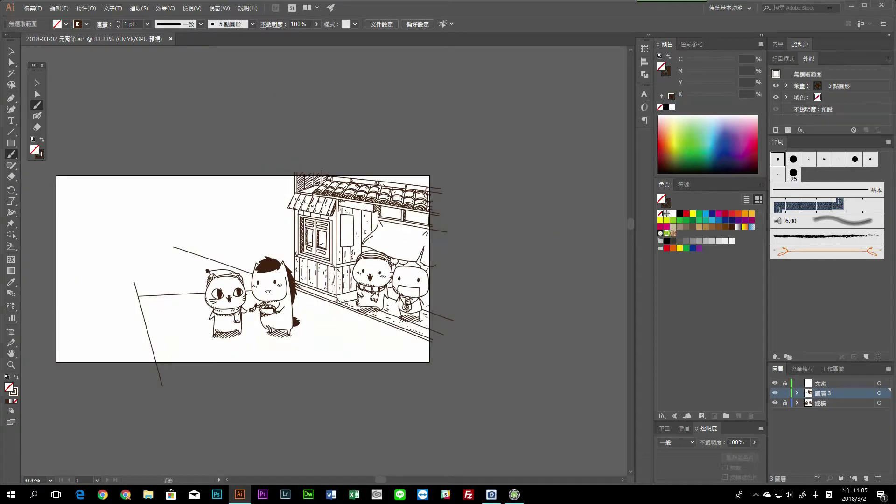
{"action": "scroll", "coordinate": [308, 235], "scroll_direction": "up", "scroll_amount": 3}
{"action": "left_click", "coordinate": [870, 159]}
{"action": "scroll", "coordinate": [390, 160], "scroll_direction": "up", "scroll_amount": 2}
{"action": "scroll", "coordinate": [390, 161], "scroll_direction": "up", "scroll_amount": 1}
{"action": "left_click", "coordinate": [854, 159]}
{"action": "mouse_move", "coordinate": [376, 156]}
{"action": "left_mouse_down"}
{"action": "mouse_move", "coordinate": [406, 206]}
{"action": "mouse_move", "coordinate": [410, 172]}
{"action": "mouse_move", "coordinate": [380, 300]}
{"action": "mouse_move", "coordinate": [400, 306]}
{"action": "left_mouse_up"}
Step: Letter 湯圓 on the hanging banner and circle both characters with an oval
{"action": "scroll", "coordinate": [387, 196], "scroll_direction": "down", "scroll_amount": 3}
{"action": "scroll", "coordinate": [400, 306], "scroll_direction": "down", "scroll_amount": 2}
{"action": "mouse_move", "coordinate": [425, 179]}
{"action": "left_mouse_down"}
{"action": "mouse_move", "coordinate": [459, 192]}
{"action": "mouse_move", "coordinate": [460, 235]}
{"action": "left_mouse_up"}
{"action": "left_click_drag", "start_coordinate": [494, 196], "coordinate": [497, 199]}
{"action": "left_click_drag", "start_coordinate": [480, 235], "coordinate": [523, 187]}
{"action": "left_click_drag", "start_coordinate": [488, 210], "coordinate": [518, 242]}
{"action": "mouse_move", "coordinate": [439, 161]}
{"action": "left_mouse_down"}
{"action": "mouse_move", "coordinate": [397, 224]}
{"action": "mouse_move", "coordinate": [541, 164]}
{"action": "left_mouse_up"}
{"action": "scroll", "coordinate": [364, 239], "scroll_direction": "down", "scroll_amount": 4}
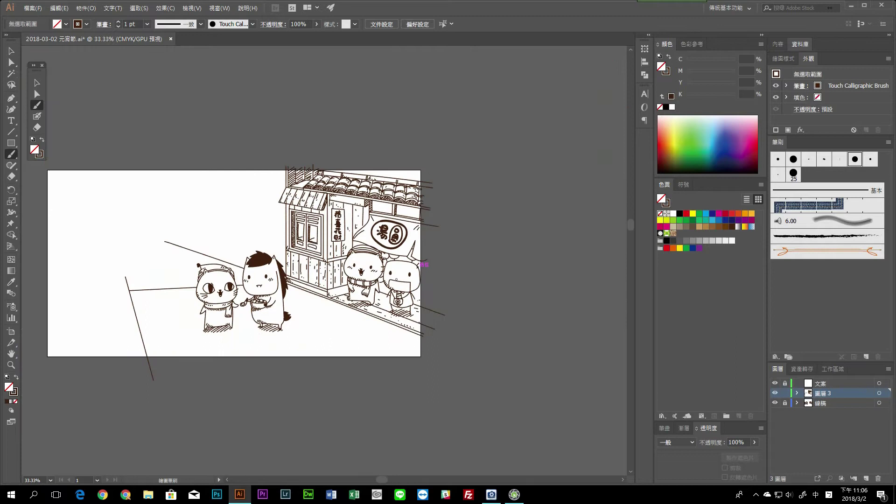
{"action": "scroll", "coordinate": [353, 274], "scroll_direction": "up", "scroll_amount": 4}
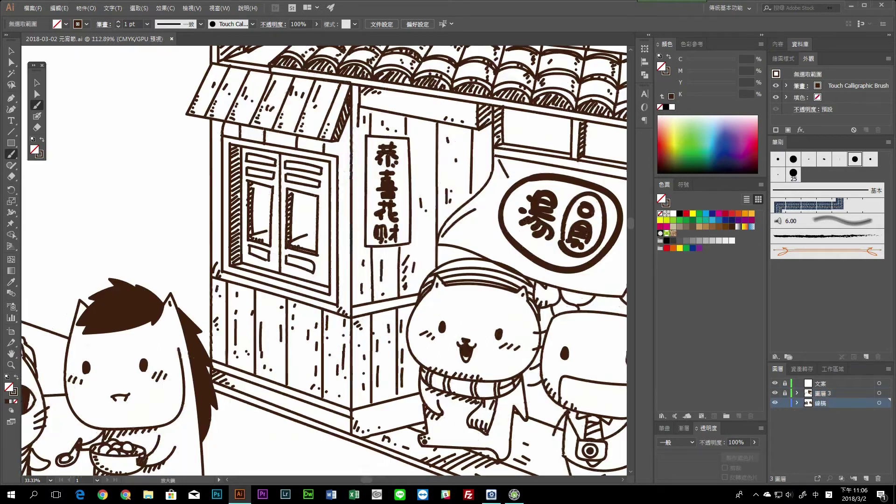
{"action": "scroll", "coordinate": [392, 219], "scroll_direction": "down", "scroll_amount": 2}
{"action": "scroll", "coordinate": [392, 220], "scroll_direction": "down", "scroll_amount": 1}
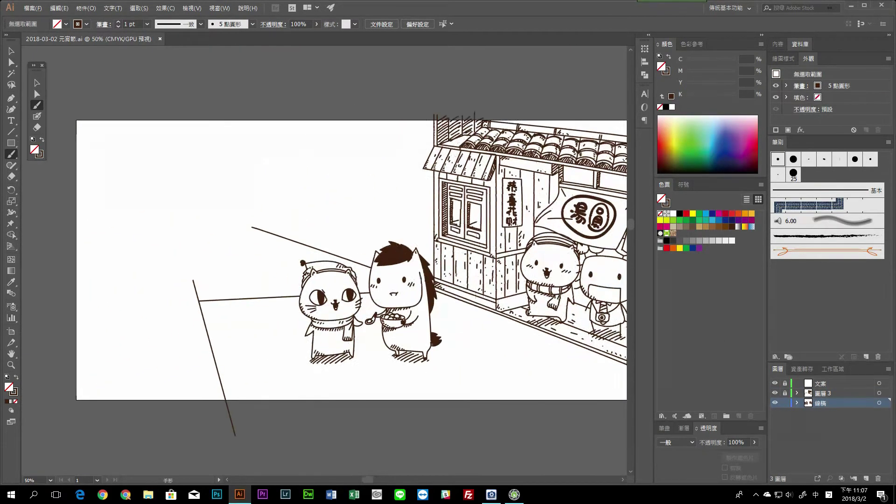
Step: Unlock the street layer 圖層 3 in the Layers panel
{"action": "scroll", "coordinate": [392, 220], "scroll_direction": "down", "scroll_amount": 1}
{"action": "scroll", "coordinate": [411, 308], "scroll_direction": "up", "scroll_amount": 1}
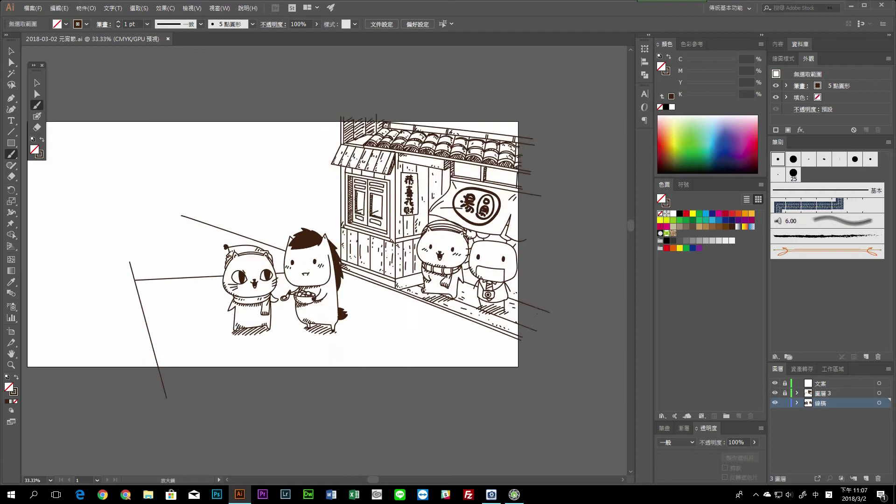
{"action": "scroll", "coordinate": [411, 308], "scroll_direction": "up", "scroll_amount": 1}
{"action": "scroll", "coordinate": [411, 308], "scroll_direction": "down", "scroll_amount": 1}
{"action": "scroll", "coordinate": [411, 309], "scroll_direction": "up", "scroll_amount": 2}
{"action": "scroll", "coordinate": [374, 290], "scroll_direction": "left", "scroll_amount": 3}
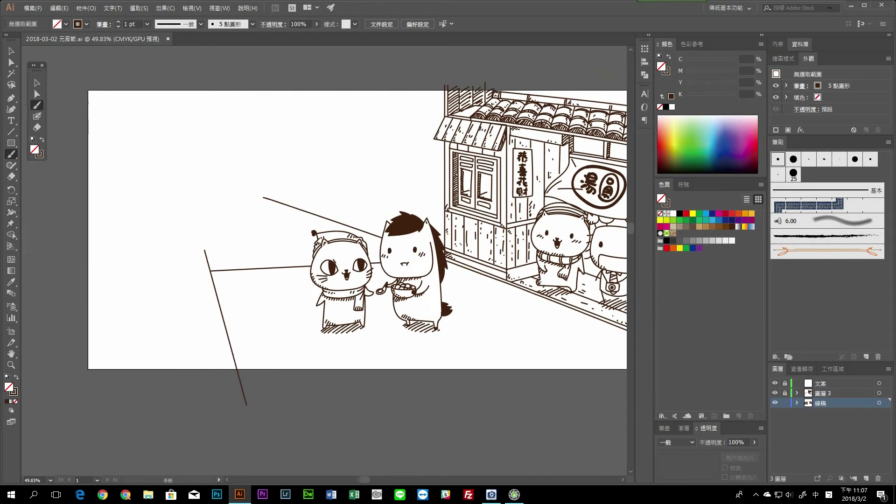
{"action": "scroll", "coordinate": [350, 276], "scroll_direction": "left", "scroll_amount": 2}
{"action": "scroll", "coordinate": [398, 321], "scroll_direction": "up", "scroll_amount": 1}
{"action": "left_click_drag", "start_coordinate": [785, 393], "coordinate": [785, 403]}
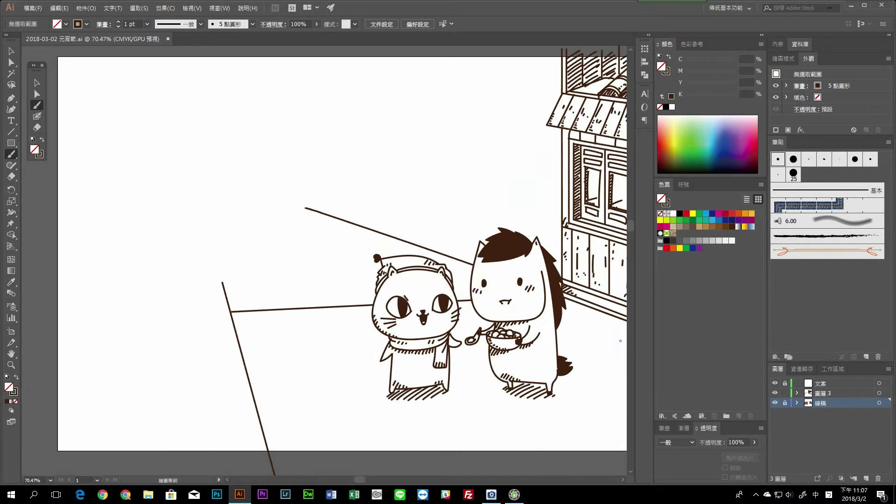
{"action": "left_click", "coordinate": [822, 393]}
Step: Draw the tall vertical wall edge on the left side of the street
{"action": "scroll", "coordinate": [327, 256], "scroll_direction": "up", "scroll_amount": 1}
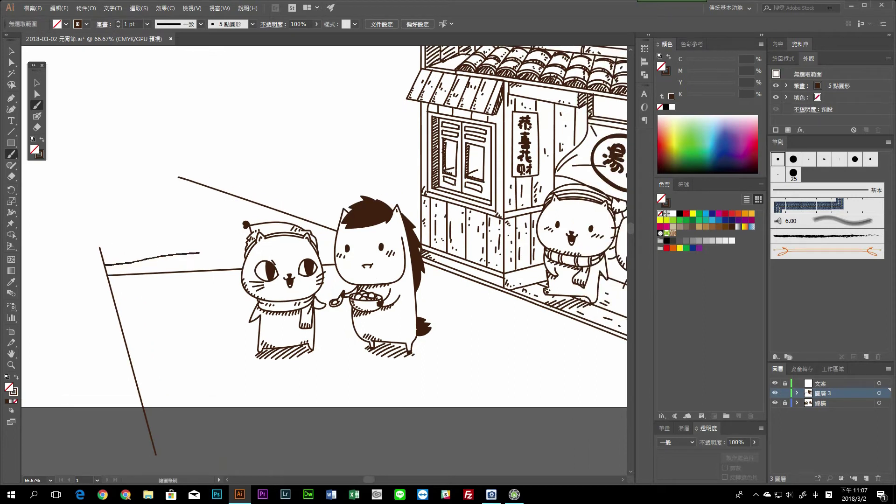
{"action": "scroll", "coordinate": [326, 252], "scroll_direction": "up", "scroll_amount": 1}
{"action": "scroll", "coordinate": [327, 252], "scroll_direction": "left", "scroll_amount": 1}
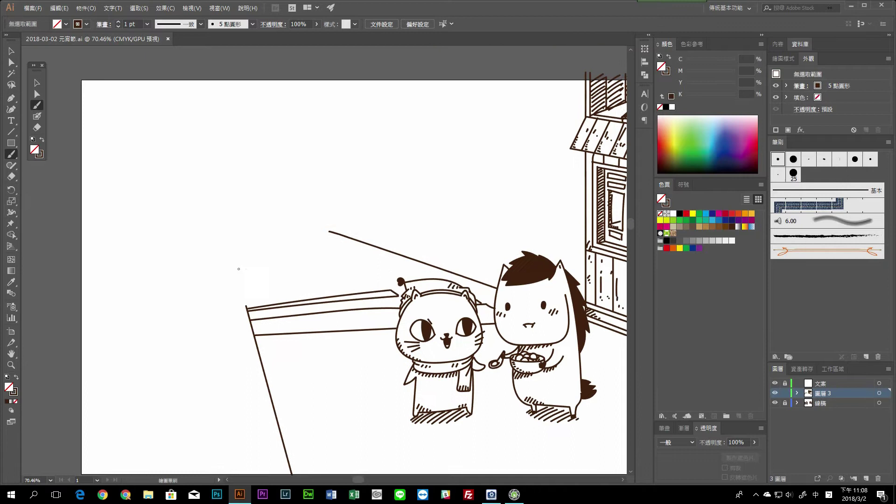
{"action": "left_click_drag", "start_coordinate": [243, 306], "coordinate": [243, 79]}
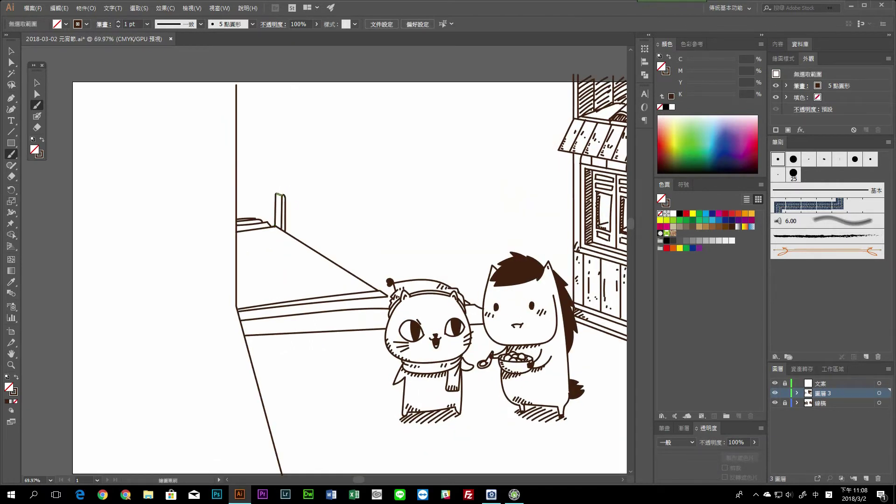
{"action": "scroll", "coordinate": [276, 192], "scroll_direction": "down", "scroll_amount": 1}
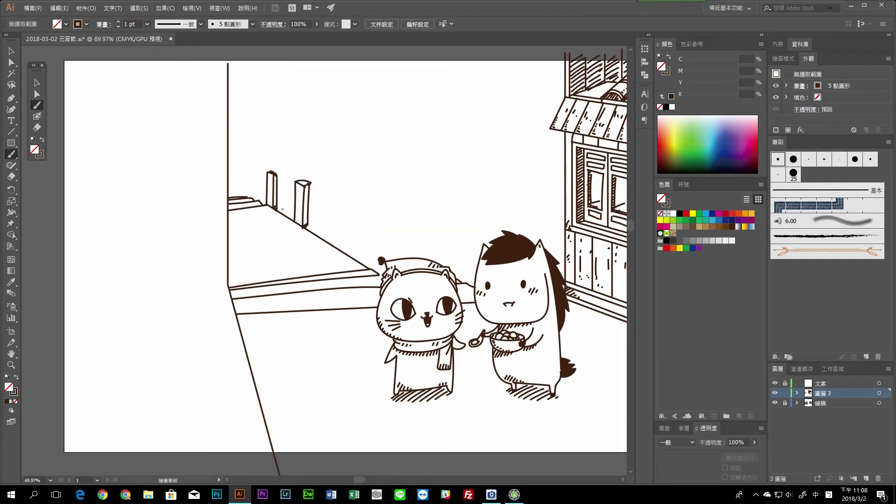
Step: Add a post base and hatching on the left railing, plus a flag stroke above the cat
{"action": "left_click_drag", "start_coordinate": [277, 209], "coordinate": [294, 218]}
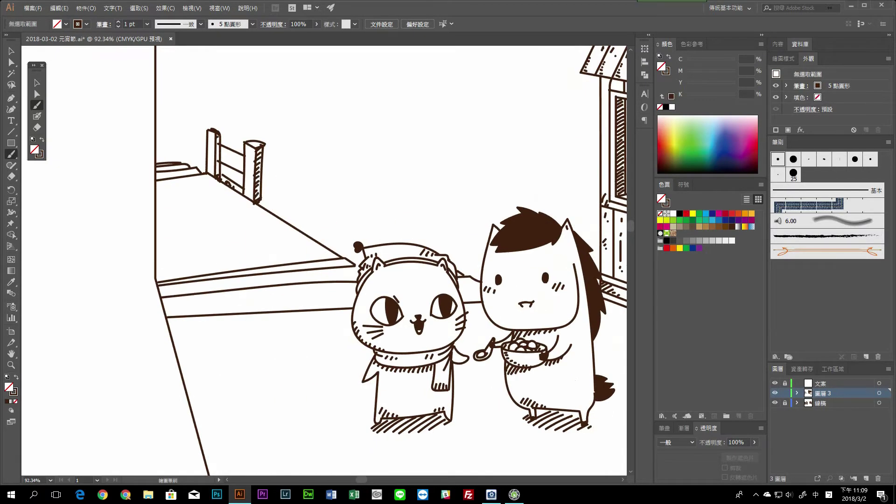
{"action": "left_click_drag", "start_coordinate": [215, 135], "coordinate": [220, 165]}
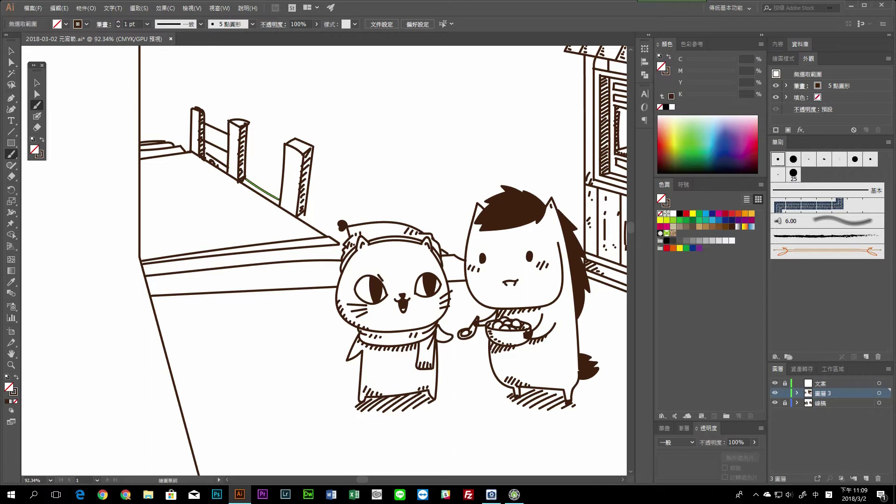
{"action": "scroll", "coordinate": [280, 177], "scroll_direction": "down", "scroll_amount": 3}
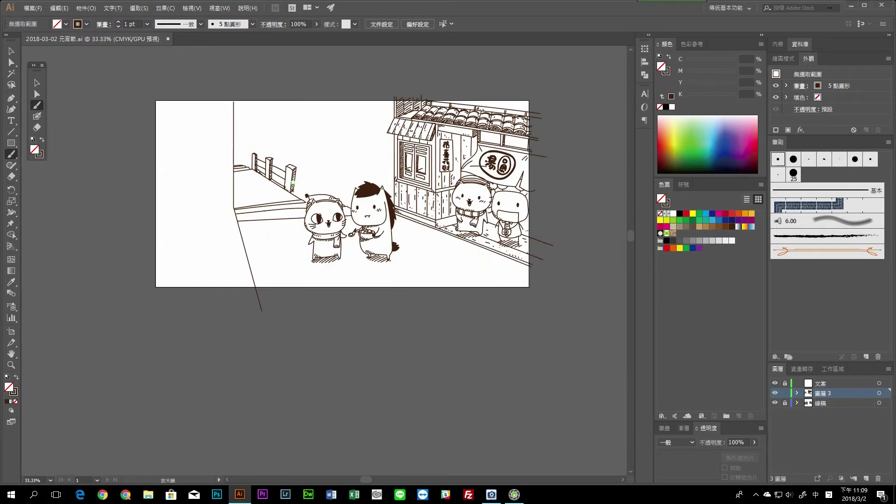
{"action": "scroll", "coordinate": [264, 210], "scroll_direction": "up", "scroll_amount": 3}
{"action": "mouse_move", "coordinate": [379, 237]}
{"action": "left_mouse_down"}
{"action": "mouse_move", "coordinate": [392, 189]}
{"action": "mouse_move", "coordinate": [425, 191]}
{"action": "left_mouse_up"}
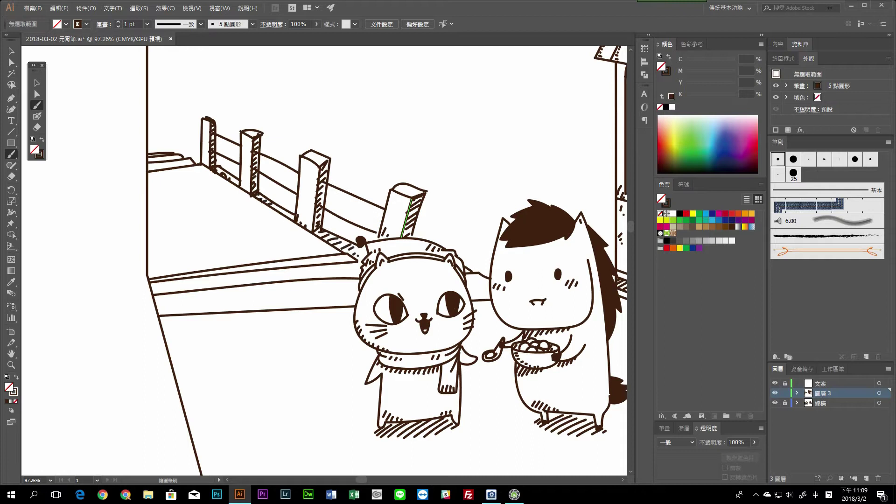
Step: Outline the tall rectangular sign, undoing the overlong top and bottom edge strokes
{"action": "scroll", "coordinate": [319, 331], "scroll_direction": "down", "scroll_amount": 2}
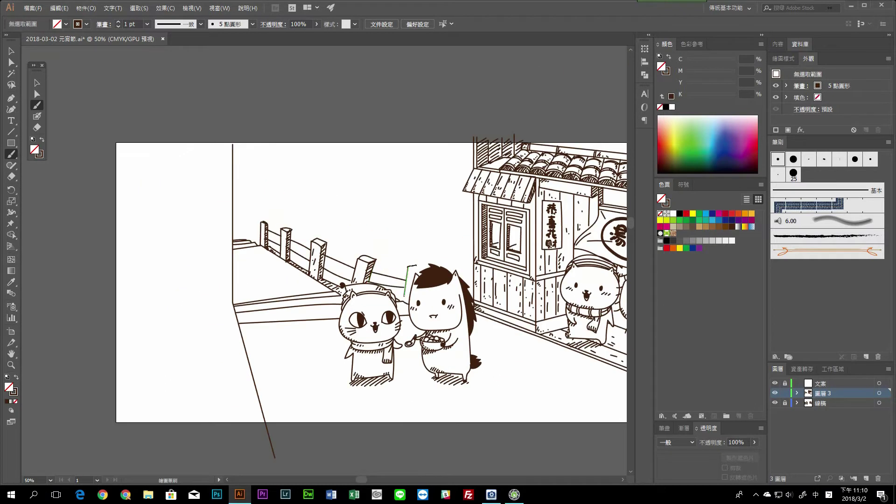
{"action": "scroll", "coordinate": [339, 233], "scroll_direction": "down", "scroll_amount": 1}
{"action": "scroll", "coordinate": [283, 199], "scroll_direction": "up", "scroll_amount": 3}
{"action": "mouse_move", "coordinate": [355, 163]}
{"action": "left_mouse_down"}
{"action": "mouse_move", "coordinate": [429, 154]}
{"action": "mouse_move", "coordinate": [408, 160]}
{"action": "left_mouse_up"}
{"action": "key", "text": "ctrl+z"}
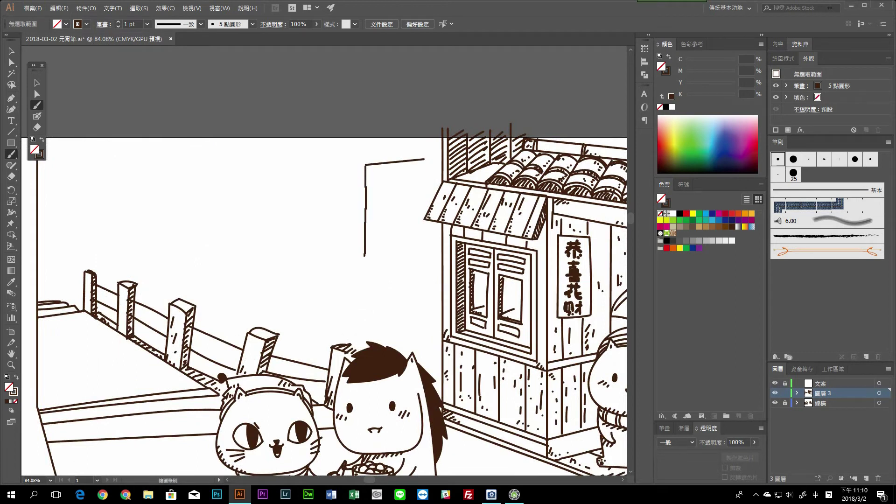
{"action": "scroll", "coordinate": [327, 280], "scroll_direction": "down", "scroll_amount": 1}
{"action": "left_click_drag", "start_coordinate": [360, 241], "coordinate": [410, 233]}
{"action": "key", "text": "ctrl+z"}
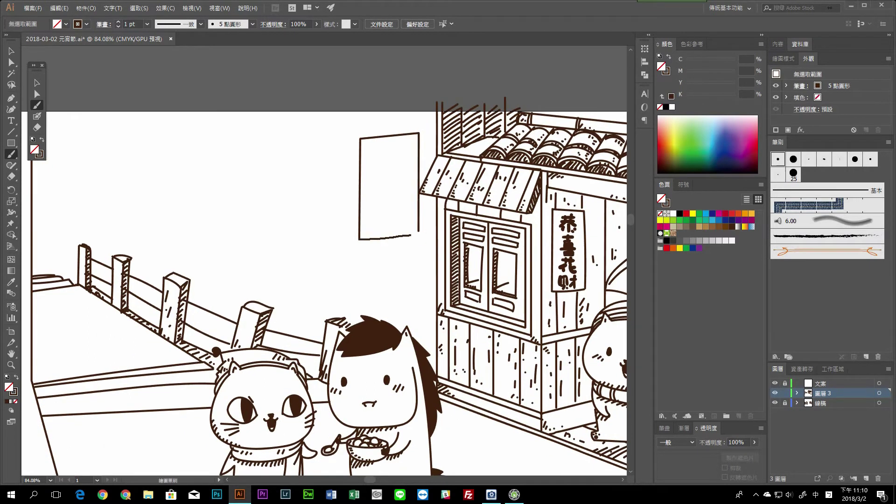
Step: Redraw the banner's top-left edge and draw the round outline of the monkey's head
{"action": "scroll", "coordinate": [290, 151], "scroll_direction": "up", "scroll_amount": 3}
{"action": "left_click_drag", "start_coordinate": [393, 126], "coordinate": [404, 129]}
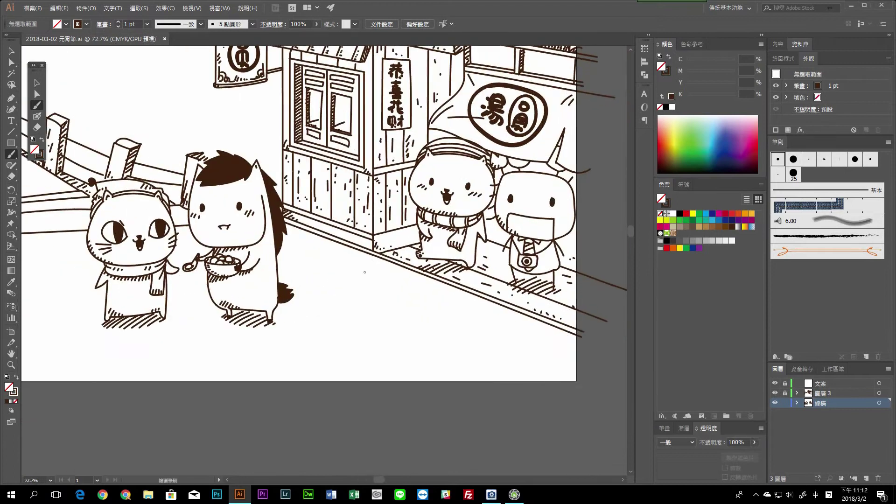
{"action": "left_click_drag", "start_coordinate": [425, 341], "coordinate": [378, 260]}
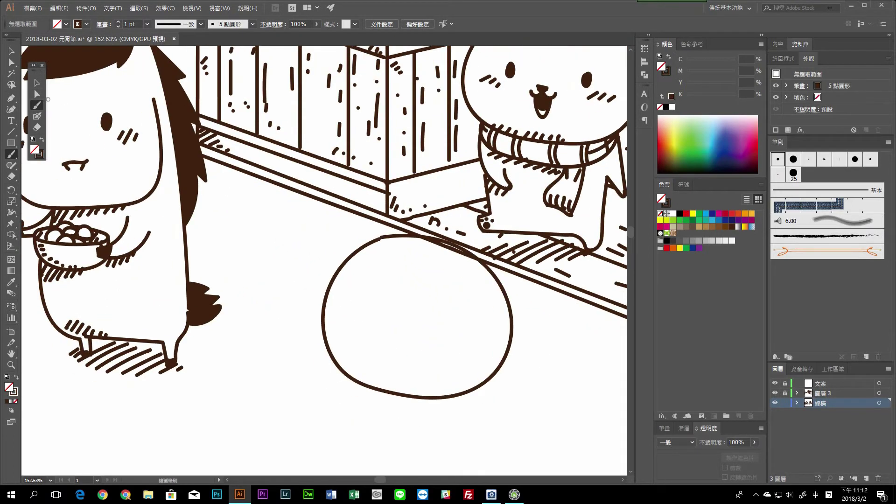
Step: Draw the waving monkey's face and the rim of its round jar
{"action": "left_click_drag", "start_coordinate": [296, 252], "coordinate": [464, 296]}
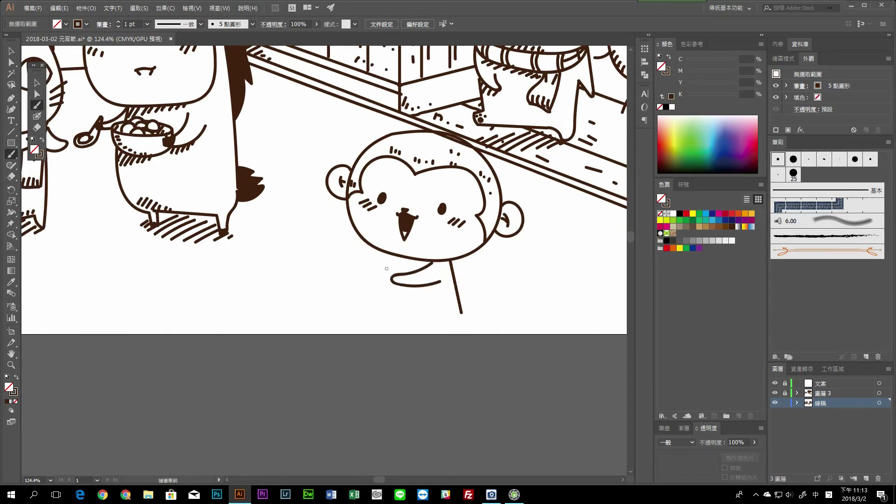
{"action": "left_click_drag", "start_coordinate": [378, 295], "coordinate": [371, 334]}
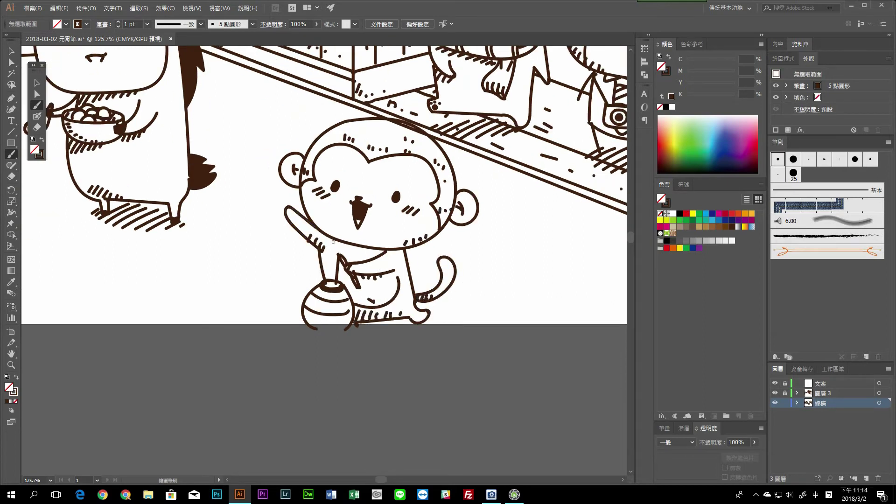
{"action": "key", "text": "ctrl+minus"}
{"action": "key", "text": "ctrl+minus"}
{"action": "key", "text": "ctrl+minus"}
{"action": "key", "text": "v"}
Step: Select the finished monkey group to check it, then deselect it
{"action": "left_click", "coordinate": [369, 253]}
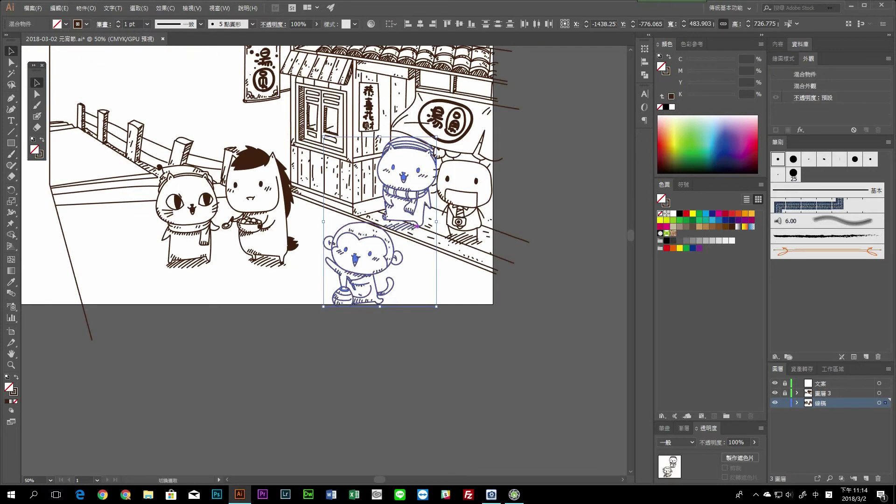
{"action": "key", "text": "ctrl+shift+a"}
{"action": "key", "text": "ctrl+minus"}
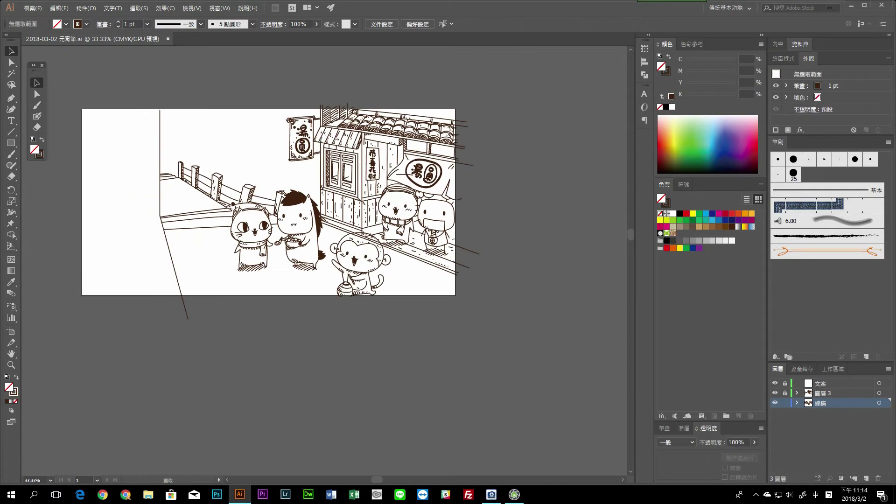
{"action": "key", "text": "b"}
{"action": "key", "text": "ctrl+plus"}
{"action": "key", "text": "ctrl+plus"}
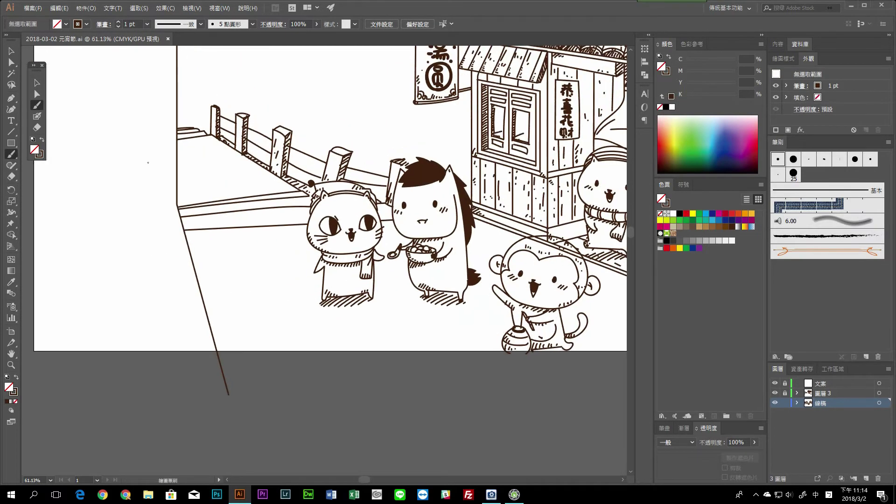
Step: Nudge the cat and horse upward to make room below them
{"action": "key", "text": "v"}
{"action": "key", "text": "shift+Up"}
{"action": "key", "text": "shift+Up"}
{"action": "key", "text": "shift+Up"}
{"action": "key", "text": "ctrl+shift+a"}
{"action": "key", "text": "ctrl+minus"}
{"action": "key", "text": "ctrl+minus"}
{"action": "key", "text": "ctrl+plus"}
{"action": "key", "text": "b"}
Step: Brush a round chick below the cat with a hand, an eye, a wing, a beak and cheek blush
{"action": "left_click_drag", "start_coordinate": [248, 369], "coordinate": [303, 292]}
{"action": "mouse_move", "coordinate": [249, 236]}
{"action": "left_mouse_down"}
{"action": "mouse_move", "coordinate": [279, 236]}
{"action": "mouse_move", "coordinate": [350, 272]}
{"action": "left_mouse_up"}
{"action": "key", "text": "ctrl+plus"}
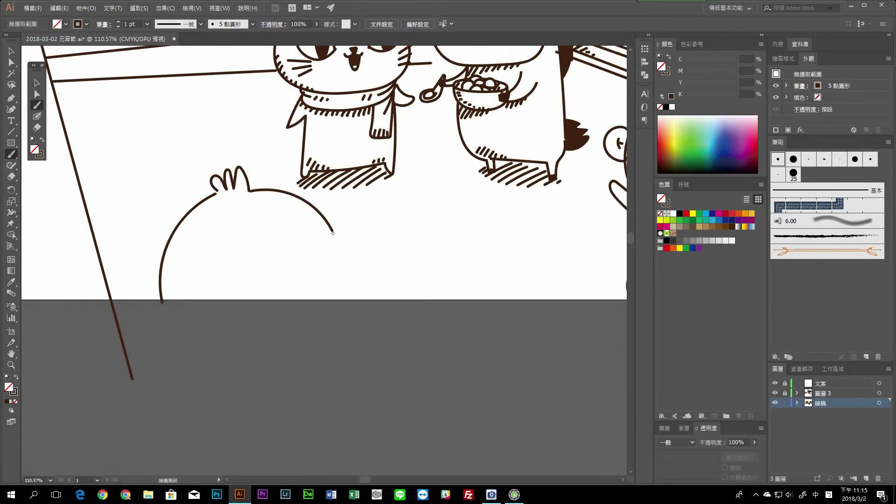
{"action": "left_click_drag", "start_coordinate": [216, 213], "coordinate": [218, 218]}
{"action": "mouse_move", "coordinate": [178, 274]}
{"action": "left_mouse_down"}
{"action": "mouse_move", "coordinate": [220, 263]}
{"action": "mouse_move", "coordinate": [201, 286]}
{"action": "left_mouse_up"}
{"action": "key", "text": "ctrl+plus"}
{"action": "key", "text": "ctrl+plus"}
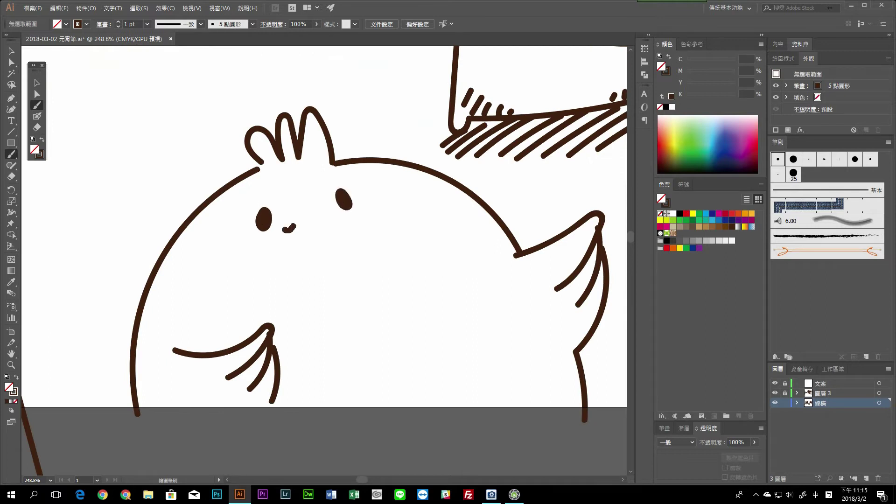
{"action": "left_click_drag", "start_coordinate": [290, 229], "coordinate": [318, 223]}
{"action": "left_click_drag", "start_coordinate": [242, 236], "coordinate": [233, 260]}
{"action": "left_click_drag", "start_coordinate": [379, 199], "coordinate": [371, 228]}
{"action": "key", "text": "ctrl+minus"}
{"action": "key", "text": "ctrl+minus"}
Step: Draw a hatched stick beside the chick with a wavy string, then undo the string
{"action": "scroll", "coordinate": [322, 284], "scroll_direction": "up", "scroll_amount": 1}
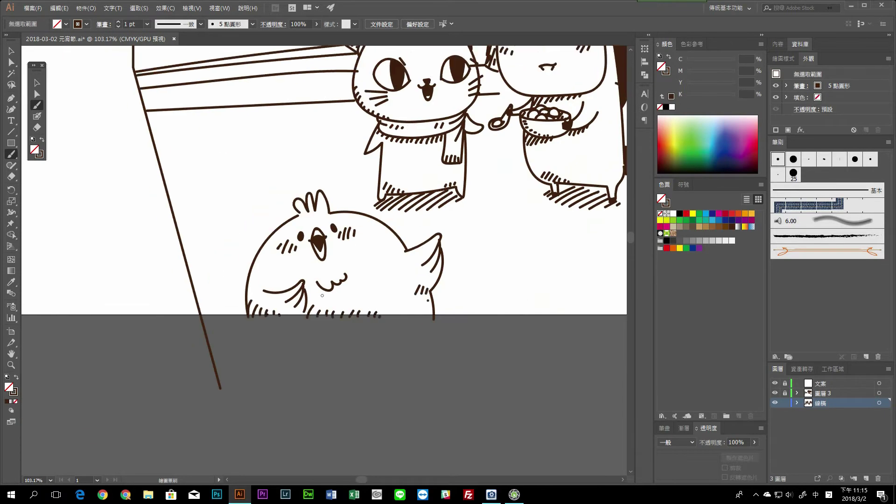
{"action": "left_click_drag", "start_coordinate": [327, 296], "coordinate": [252, 201]}
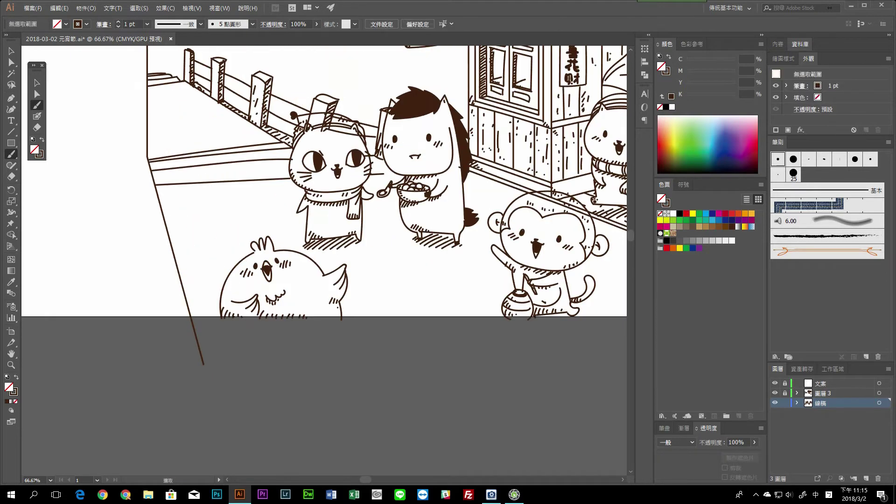
{"action": "scroll", "coordinate": [346, 231], "scroll_direction": "up", "scroll_amount": 2}
{"action": "left_click_drag", "start_coordinate": [348, 280], "coordinate": [346, 223]}
{"action": "scroll", "coordinate": [345, 231], "scroll_direction": "right", "scroll_amount": 2}
{"action": "left_click_drag", "start_coordinate": [285, 245], "coordinate": [346, 252]}
{"action": "key", "text": "ctrl+0"}
{"action": "scroll", "coordinate": [355, 234], "scroll_direction": "up", "scroll_amount": 3}
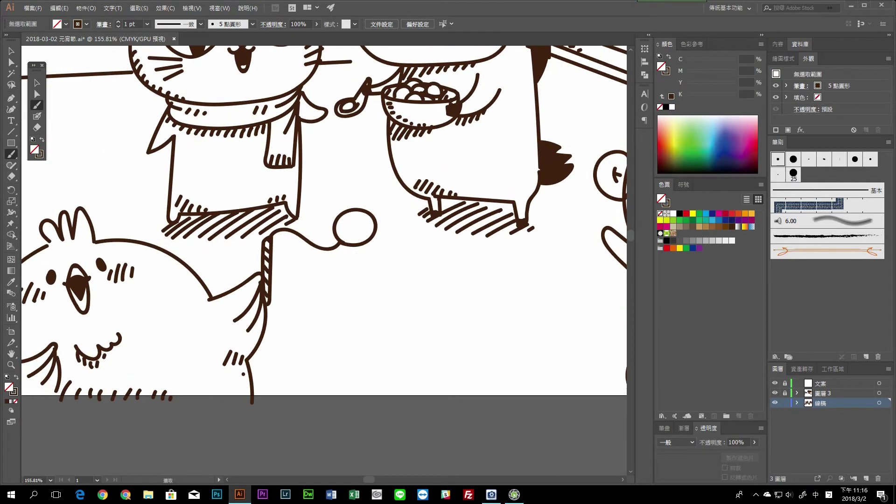
{"action": "key", "text": "ctrl+z"}
{"action": "key", "text": "ctrl+z"}
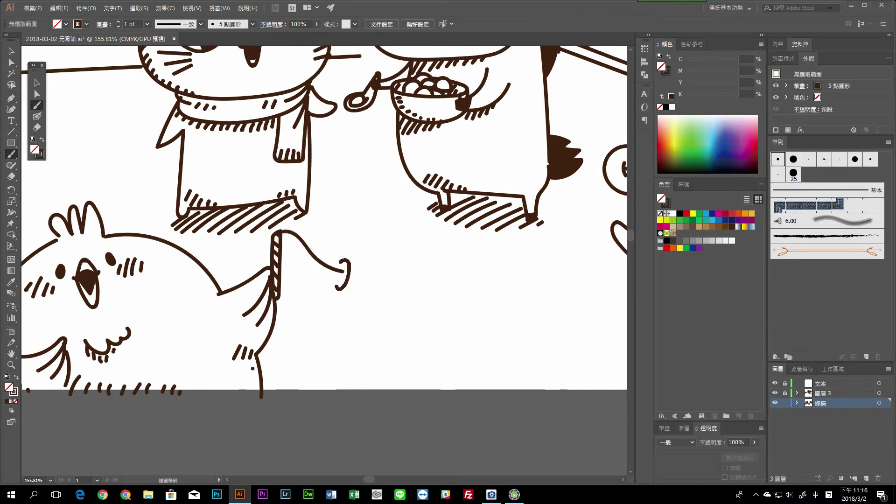
Step: Redraw the hanging string and a round ornament with a dotted arc and a bold symbol
{"action": "left_click_drag", "start_coordinate": [344, 259], "coordinate": [342, 300]}
{"action": "left_click_drag", "start_coordinate": [342, 300], "coordinate": [315, 271]}
{"action": "left_click_drag", "start_coordinate": [399, 290], "coordinate": [326, 225]}
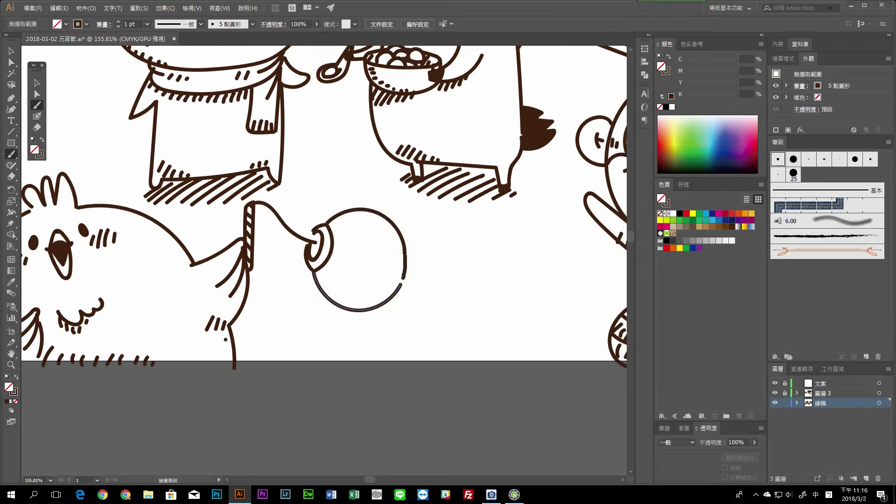
{"action": "left_click_drag", "start_coordinate": [355, 256], "coordinate": [372, 256]}
{"action": "mouse_move", "coordinate": [352, 227]}
{"action": "left_mouse_down"}
{"action": "mouse_move", "coordinate": [407, 235]}
{"action": "mouse_move", "coordinate": [359, 249]}
{"action": "left_mouse_up"}
{"action": "left_click_drag", "start_coordinate": [367, 239], "coordinate": [366, 239]}
{"action": "left_click_drag", "start_coordinate": [387, 235], "coordinate": [387, 237]}
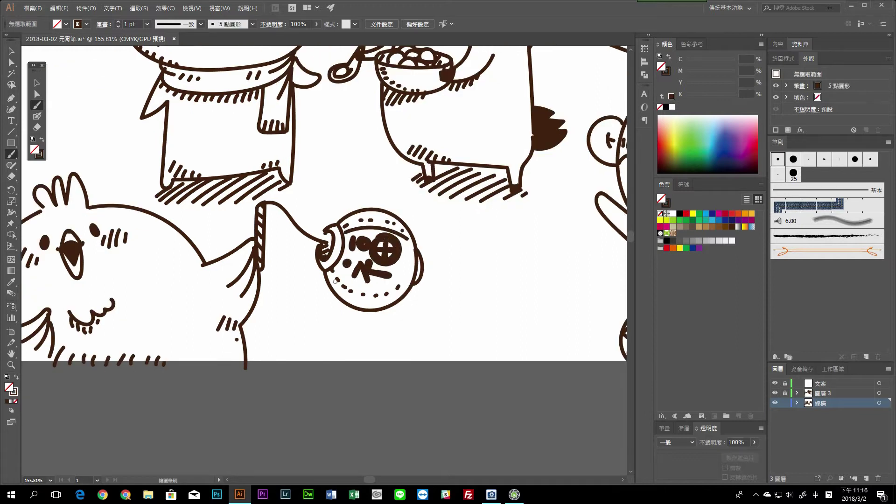
{"action": "scroll", "coordinate": [408, 274], "scroll_direction": "down", "scroll_amount": 2}
{"action": "scroll", "coordinate": [408, 274], "scroll_direction": "down", "scroll_amount": 2}
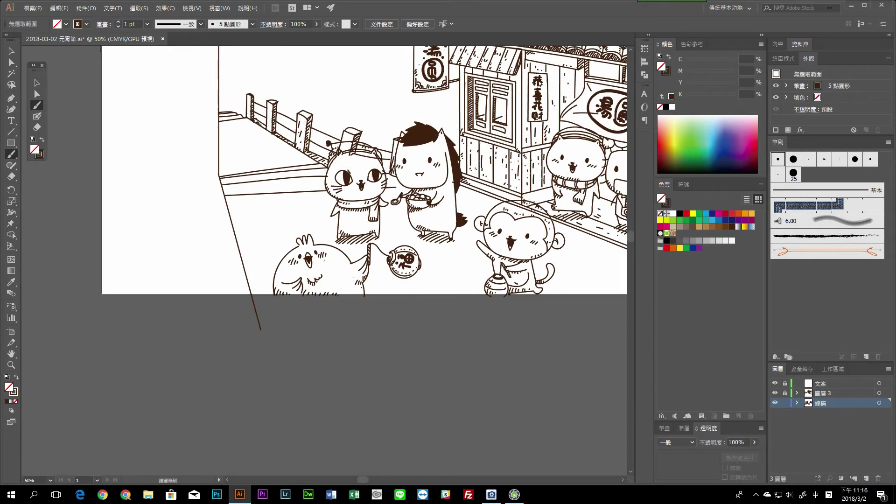
{"action": "key", "text": "ctrl+a"}
{"action": "key", "text": "ctrl+shift+a"}
{"action": "scroll", "coordinate": [409, 259], "scroll_direction": "down", "scroll_amount": 2}
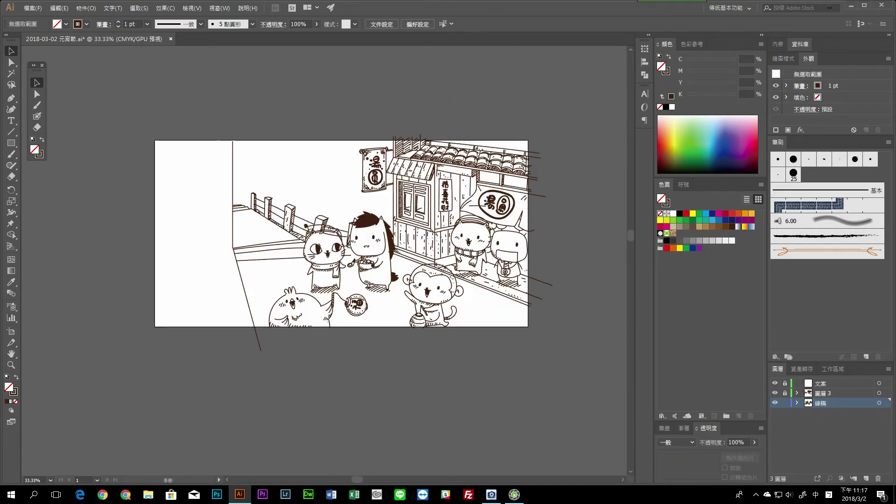
Step: Erase the stray end of the vertical box-corner line below the diagonal
{"action": "scroll", "coordinate": [596, 202], "scroll_direction": "up", "scroll_amount": 5}
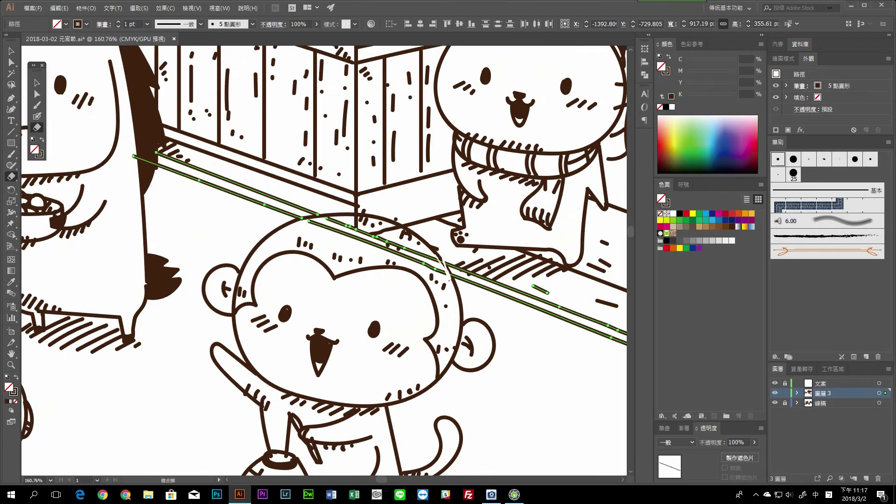
{"action": "left_click", "coordinate": [356, 206]}
{"action": "key", "text": "shift+e"}
{"action": "left_click_drag", "start_coordinate": [355, 219], "coordinate": [359, 224]}
{"action": "key", "text": "v"}
{"action": "left_click", "coordinate": [375, 225]}
{"action": "key", "text": "ctrl+shift+a"}
Step: Check the hatched box-side path behind the cat and save the drawing
{"action": "scroll", "coordinate": [376, 225], "scroll_direction": "down", "scroll_amount": 5}
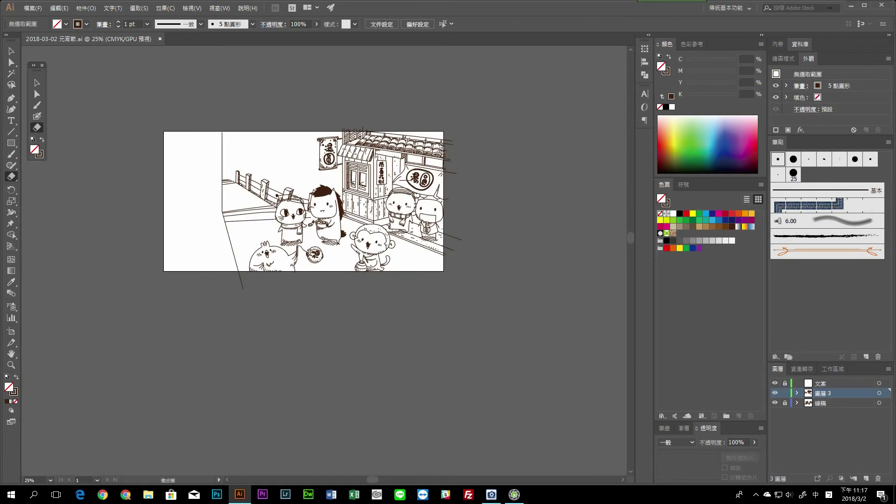
{"action": "scroll", "coordinate": [278, 192], "scroll_direction": "up", "scroll_amount": 3}
{"action": "scroll", "coordinate": [277, 191], "scroll_direction": "up", "scroll_amount": 2}
{"action": "scroll", "coordinate": [316, 244], "scroll_direction": "up", "scroll_amount": 2}
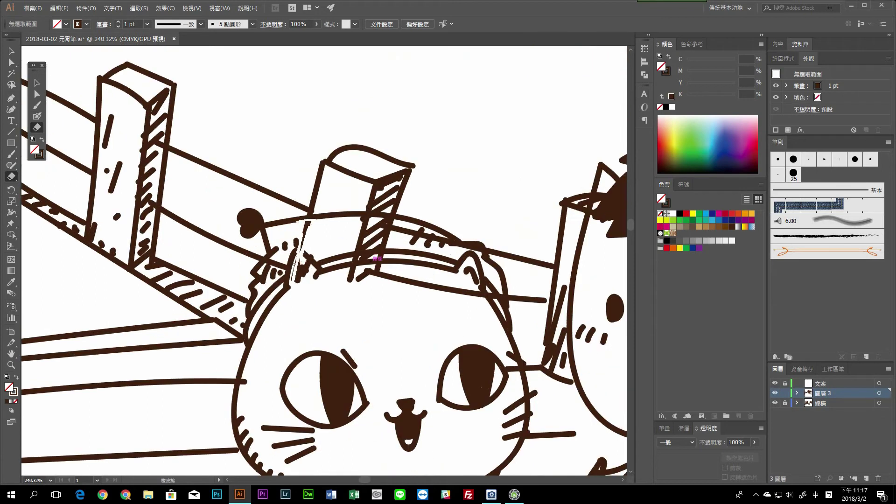
{"action": "scroll", "coordinate": [315, 244], "scroll_direction": "up", "scroll_amount": 3}
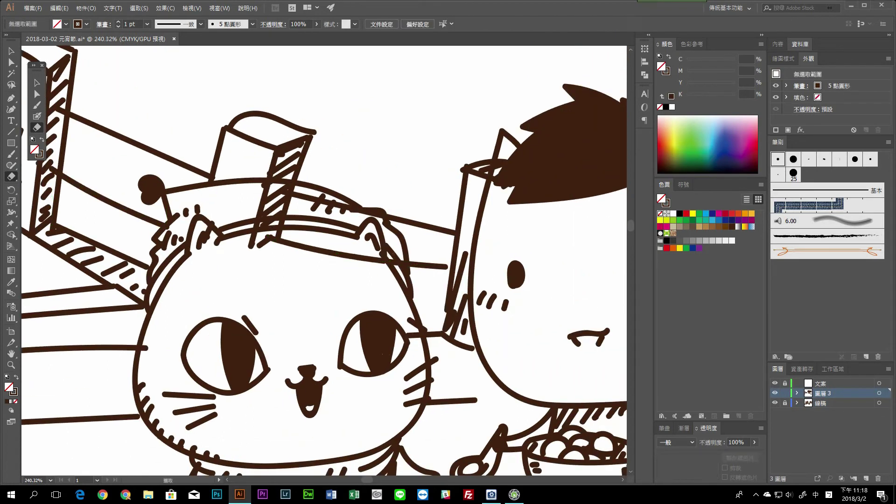
{"action": "left_click", "coordinate": [266, 241]}
{"action": "key", "text": "ctrl+shift+a"}
{"action": "key", "text": "ctrl+s"}
Step: Brush curled corner ornaments onto the hanging 湯圓 banner
{"action": "key", "text": "ctrl+minus"}
{"action": "key", "text": "ctrl+minus"}
{"action": "key", "text": "ctrl+minus"}
{"action": "key", "text": "ctrl+minus"}
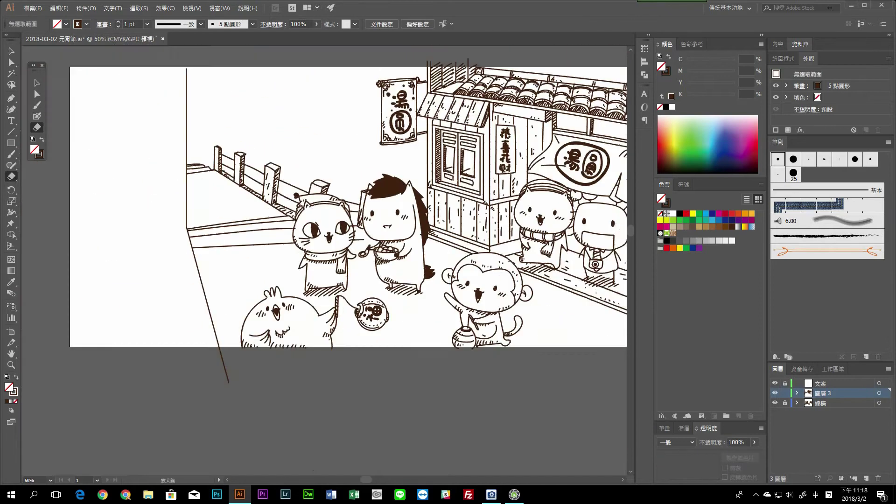
{"action": "scroll", "coordinate": [326, 233], "scroll_direction": "up", "scroll_amount": 2}
{"action": "key", "text": "b"}
{"action": "left_click_drag", "start_coordinate": [326, 233], "coordinate": [409, 237]}
{"action": "left_click_drag", "start_coordinate": [157, 140], "coordinate": [176, 154]}
{"action": "left_click_drag", "start_coordinate": [158, 164], "coordinate": [175, 191]}
{"action": "left_click_drag", "start_coordinate": [158, 202], "coordinate": [173, 213]}
{"action": "left_click_drag", "start_coordinate": [156, 226], "coordinate": [173, 246]}
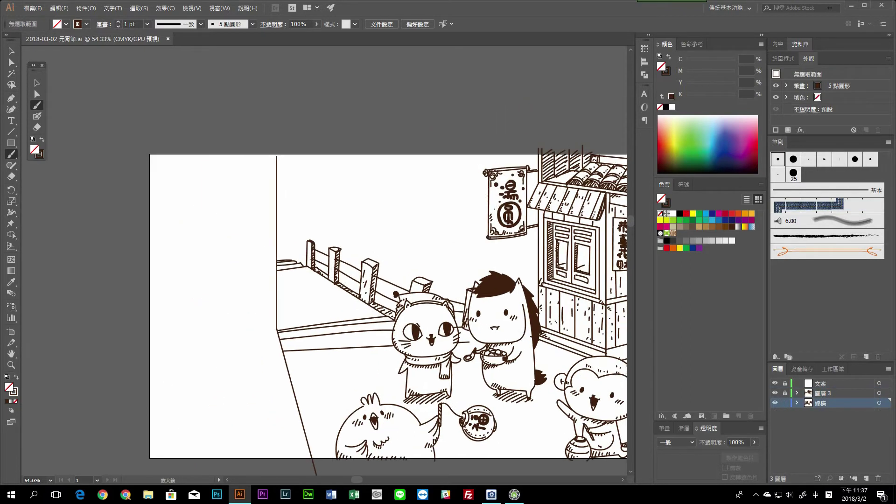
Step: Draw the arched outline of a new chick with leg strokes underneath
{"action": "scroll", "coordinate": [289, 287], "scroll_direction": "up", "scroll_amount": 3}
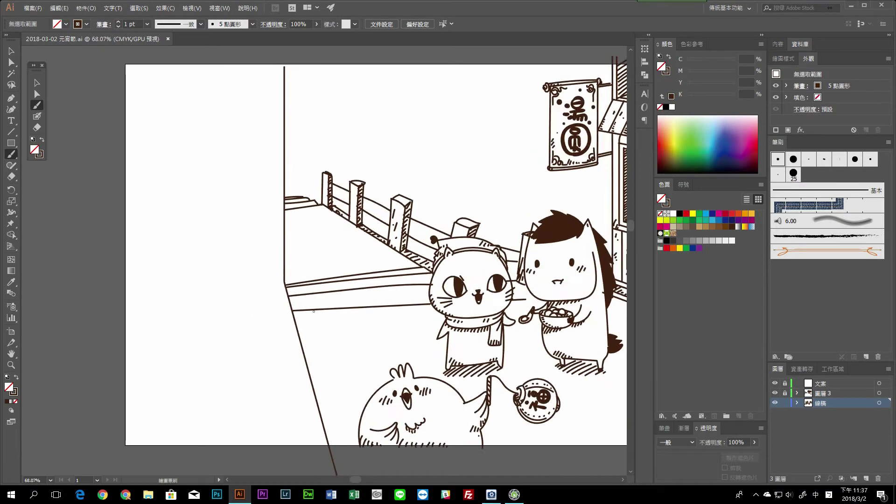
{"action": "mouse_move", "coordinate": [286, 339]}
{"action": "left_mouse_down"}
{"action": "mouse_move", "coordinate": [337, 244]}
{"action": "mouse_move", "coordinate": [420, 285]}
{"action": "left_mouse_up"}
{"action": "scroll", "coordinate": [441, 261], "scroll_direction": "down", "scroll_amount": 1}
{"action": "scroll", "coordinate": [441, 261], "scroll_direction": "down", "scroll_amount": 1}
{"action": "left_click_drag", "start_coordinate": [341, 308], "coordinate": [432, 292]}
{"action": "scroll", "coordinate": [355, 280], "scroll_direction": "up", "scroll_amount": 2}
{"action": "left_click_drag", "start_coordinate": [280, 329], "coordinate": [322, 347]}
Step: Give the chick a curved mouth, two eyes with pupils and a diamond-shaped beak
{"action": "left_click_drag", "start_coordinate": [318, 329], "coordinate": [380, 350]}
{"action": "scroll", "coordinate": [359, 233], "scroll_direction": "up", "scroll_amount": 3}
{"action": "mouse_move", "coordinate": [337, 218]}
{"action": "left_mouse_down"}
{"action": "mouse_move", "coordinate": [369, 228]}
{"action": "mouse_move", "coordinate": [428, 213]}
{"action": "left_mouse_up"}
{"action": "left_click", "coordinate": [355, 239]}
{"action": "left_click_drag", "start_coordinate": [402, 224], "coordinate": [427, 215]}
{"action": "left_click", "coordinate": [414, 236]}
{"action": "left_click", "coordinate": [429, 231]}
{"action": "left_click_drag", "start_coordinate": [369, 256], "coordinate": [409, 259]}
{"action": "scroll", "coordinate": [373, 261], "scroll_direction": "down", "scroll_amount": 5}
{"action": "scroll", "coordinate": [374, 261], "scroll_direction": "up", "scroll_amount": 4}
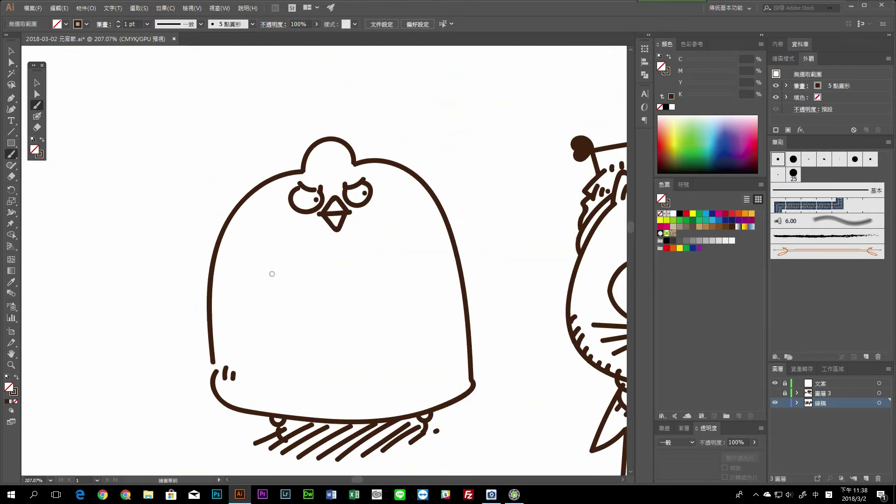
Step: Draw a looping wing and a bowl of round tangyuan edged with curls
{"action": "mouse_move", "coordinate": [310, 275]}
{"action": "left_mouse_down"}
{"action": "mouse_move", "coordinate": [299, 288]}
{"action": "mouse_move", "coordinate": [438, 299]}
{"action": "left_mouse_up"}
{"action": "scroll", "coordinate": [355, 299], "scroll_direction": "up", "scroll_amount": 2}
{"action": "left_click_drag", "start_coordinate": [308, 322], "coordinate": [439, 322]}
{"action": "left_click_drag", "start_coordinate": [327, 317], "coordinate": [420, 322]}
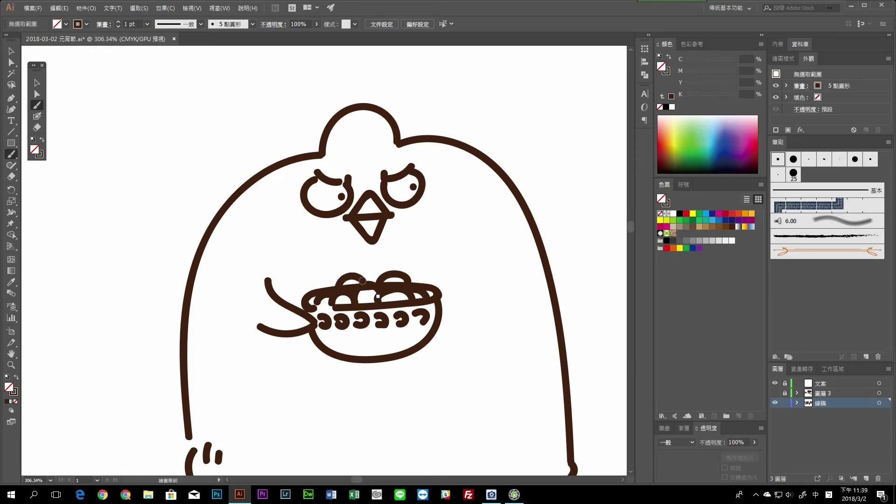
{"action": "left_click_drag", "start_coordinate": [354, 283], "coordinate": [388, 280]}
{"action": "left_click_drag", "start_coordinate": [327, 345], "coordinate": [355, 345]}
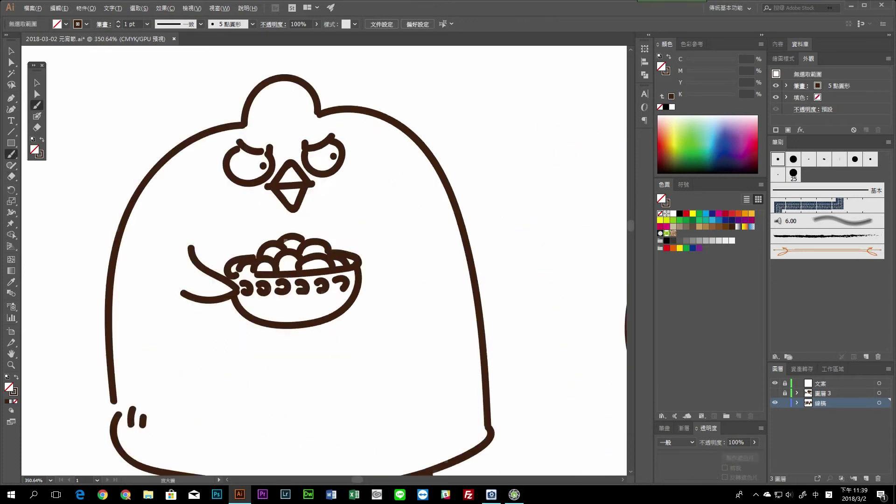
{"action": "scroll", "coordinate": [326, 233], "scroll_direction": "up", "scroll_amount": 2}
Step: Redraw the chick's round eyes, pupils, beak and mouth
{"action": "left_click_drag", "start_coordinate": [268, 226], "coordinate": [276, 222]}
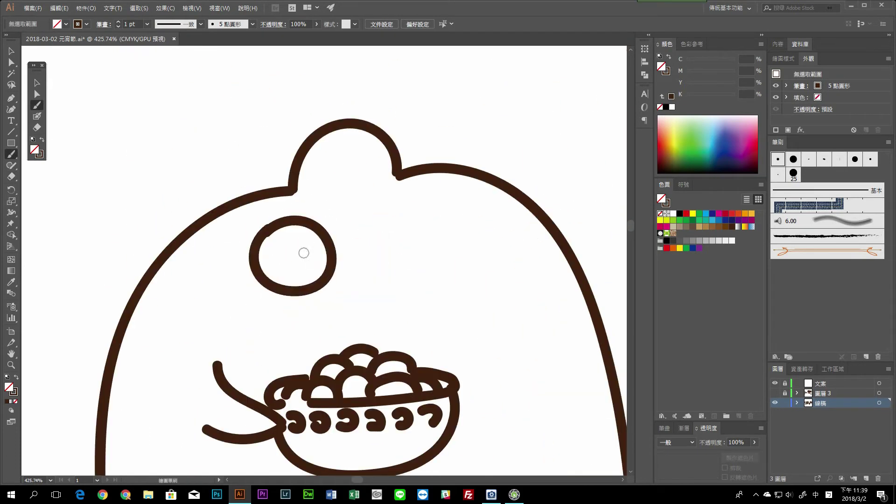
{"action": "left_click_drag", "start_coordinate": [299, 252], "coordinate": [306, 258]}
{"action": "left_click_drag", "start_coordinate": [413, 214], "coordinate": [411, 215]}
{"action": "left_click_drag", "start_coordinate": [399, 248], "coordinate": [404, 253]}
{"action": "left_click_drag", "start_coordinate": [322, 299], "coordinate": [395, 296]}
{"action": "left_click_drag", "start_coordinate": [336, 287], "coordinate": [376, 285]}
Step: Add a cheek dot and blush marks on both sides of the chick's face
{"action": "left_click_drag", "start_coordinate": [243, 304], "coordinate": [246, 308]}
{"action": "left_click_drag", "start_coordinate": [220, 281], "coordinate": [215, 303]}
{"action": "left_click_drag", "start_coordinate": [247, 279], "coordinate": [241, 311]}
{"action": "left_click_drag", "start_coordinate": [455, 269], "coordinate": [452, 297]}
{"action": "left_click_drag", "start_coordinate": [473, 271], "coordinate": [472, 297]}
{"action": "scroll", "coordinate": [355, 262], "scroll_direction": "down", "scroll_amount": 3}
{"action": "scroll", "coordinate": [355, 262], "scroll_direction": "up", "scroll_amount": 2}
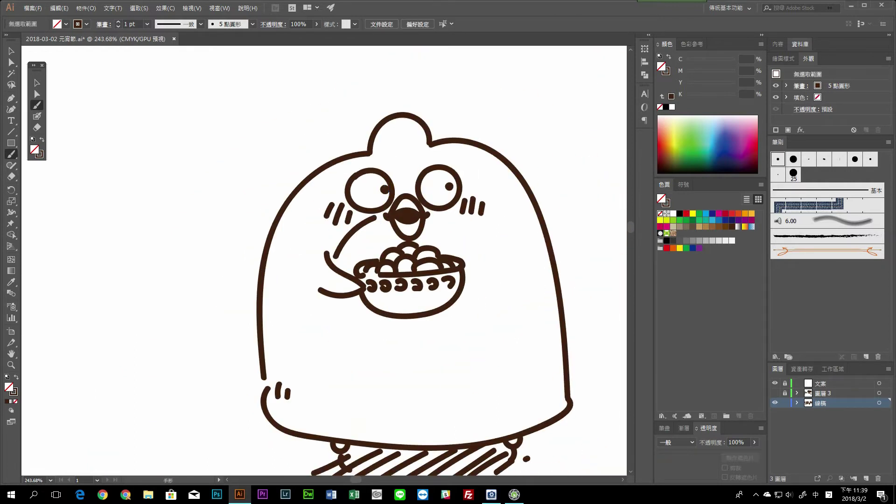
{"action": "scroll", "coordinate": [355, 262], "scroll_direction": "down", "scroll_amount": 2}
{"action": "scroll", "coordinate": [355, 262], "scroll_direction": "up", "scroll_amount": 2}
Step: Draw an arm holding a spoon with a tangyuan, the belly outline and an X navel
{"action": "mouse_move", "coordinate": [332, 250]}
{"action": "left_mouse_down"}
{"action": "mouse_move", "coordinate": [370, 220]}
{"action": "mouse_move", "coordinate": [301, 190]}
{"action": "left_mouse_up"}
{"action": "scroll", "coordinate": [272, 238], "scroll_direction": "down", "scroll_amount": 2}
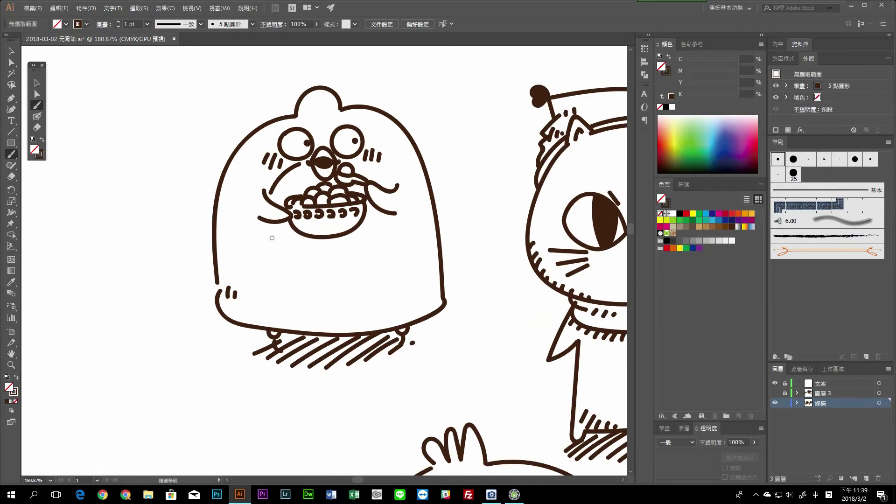
{"action": "left_click_drag", "start_coordinate": [265, 237], "coordinate": [388, 224]}
{"action": "left_click_drag", "start_coordinate": [273, 254], "coordinate": [386, 244]}
{"action": "left_click_drag", "start_coordinate": [325, 280], "coordinate": [334, 290]}
{"action": "left_click_drag", "start_coordinate": [333, 280], "coordinate": [326, 289]}
{"action": "left_click_drag", "start_coordinate": [250, 308], "coordinate": [245, 316]}
{"action": "left_click_drag", "start_coordinate": [261, 312], "coordinate": [256, 319]}
{"action": "scroll", "coordinate": [326, 261], "scroll_direction": "down", "scroll_amount": 3}
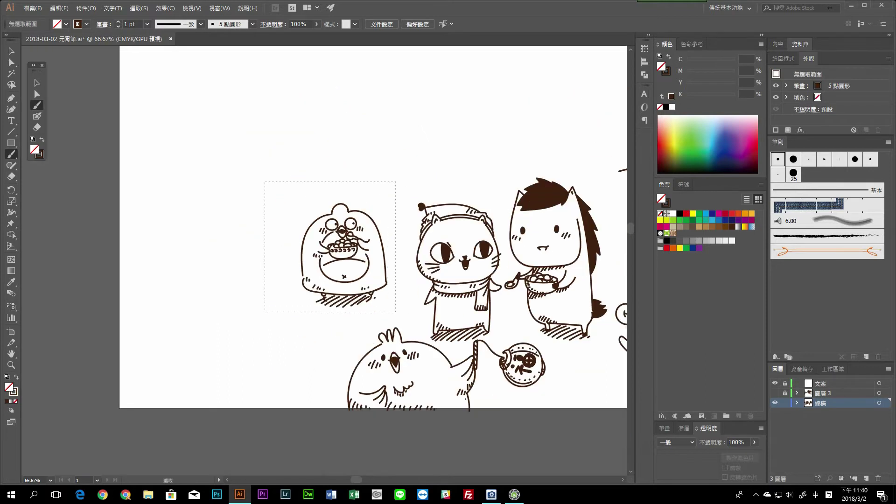
Step: Add eyebrow marks above the chick's eyes and a small mark beside its belly
{"action": "scroll", "coordinate": [326, 261], "scroll_direction": "up", "scroll_amount": 3}
{"action": "left_click_drag", "start_coordinate": [395, 209], "coordinate": [395, 219]}
{"action": "scroll", "coordinate": [263, 263], "scroll_direction": "down", "scroll_amount": 3}
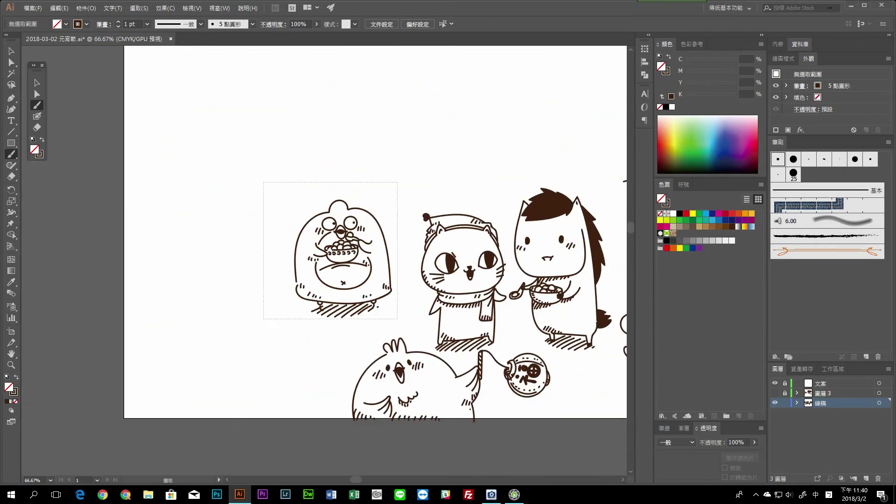
{"action": "scroll", "coordinate": [263, 263], "scroll_direction": "up", "scroll_amount": 3}
{"action": "left_click_drag", "start_coordinate": [321, 252], "coordinate": [327, 254]}
{"action": "left_click_drag", "start_coordinate": [352, 250], "coordinate": [357, 251]}
{"action": "scroll", "coordinate": [327, 261], "scroll_direction": "down", "scroll_amount": 3}
Step: Show and unlock Layer 3, delete the four stray lines crossing the chick, and save
{"action": "left_click", "coordinate": [775, 393]}
{"action": "scroll", "coordinate": [327, 261], "scroll_direction": "up", "scroll_amount": 3}
{"action": "left_click", "coordinate": [355, 240]}
{"action": "key", "text": "shift+e"}
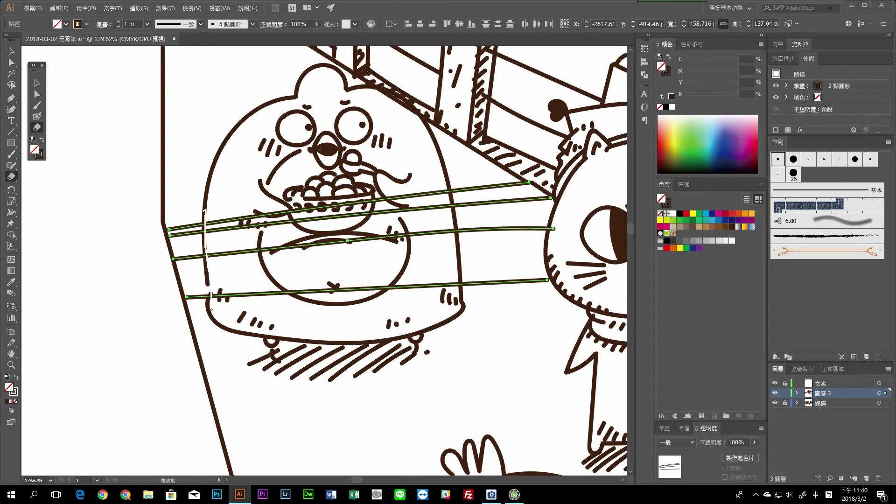
{"action": "key", "text": "Delete"}
{"action": "key", "text": "ctrl+0"}
{"action": "key", "text": "ctrl+s"}
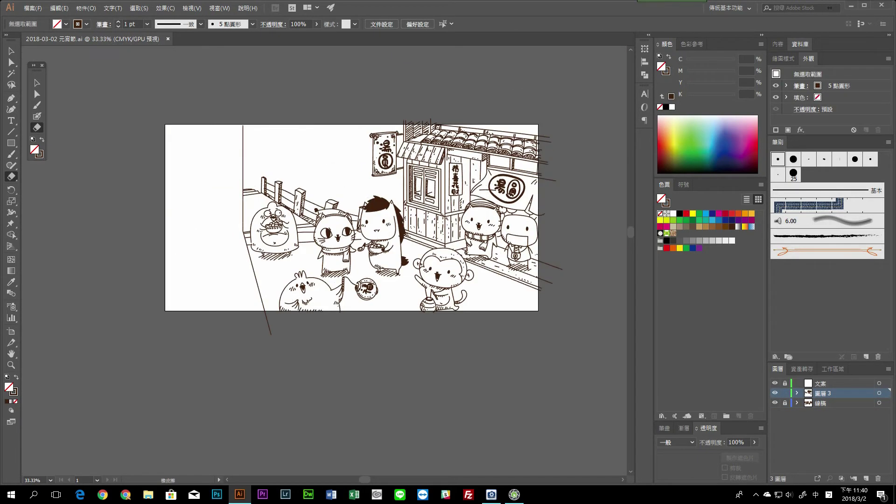
Step: Lock the background layer and make the character line-art layer active
{"action": "key", "text": "ctrl+minus"}
{"action": "left_click", "coordinate": [785, 393]}
{"action": "left_click", "coordinate": [822, 403]}
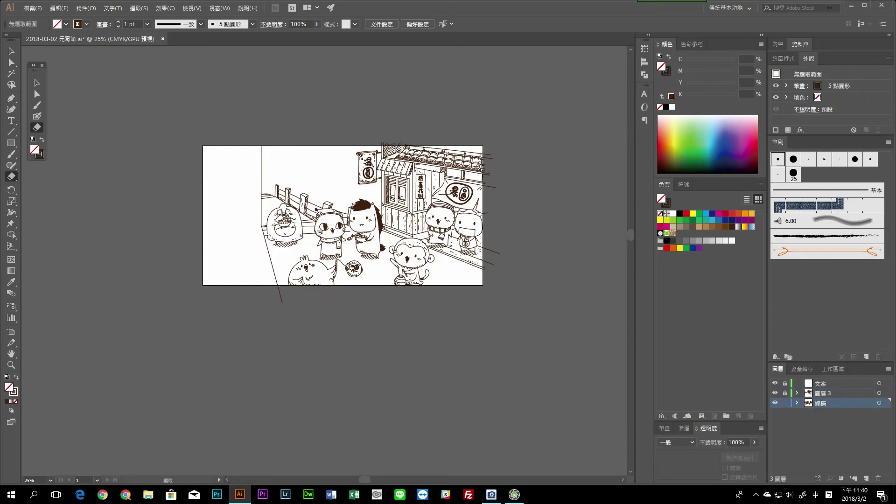
Step: Brush a grinning little creature over the fence, with head outline, hatching, wing, eye and wide grin
{"action": "scroll", "coordinate": [274, 184], "scroll_direction": "up", "scroll_amount": 10}
{"action": "key", "text": "b"}
{"action": "mouse_move", "coordinate": [246, 211]}
{"action": "left_mouse_down"}
{"action": "mouse_move", "coordinate": [275, 206]}
{"action": "mouse_move", "coordinate": [219, 244]}
{"action": "mouse_move", "coordinate": [201, 297]}
{"action": "mouse_move", "coordinate": [216, 295]}
{"action": "left_mouse_up"}
{"action": "scroll", "coordinate": [271, 296], "scroll_direction": "up", "scroll_amount": 2}
{"action": "left_click_drag", "start_coordinate": [205, 313], "coordinate": [234, 298]}
{"action": "left_click_drag", "start_coordinate": [258, 328], "coordinate": [299, 287]}
{"action": "left_click_drag", "start_coordinate": [291, 317], "coordinate": [340, 297]}
{"action": "left_click_drag", "start_coordinate": [364, 228], "coordinate": [361, 266]}
{"action": "mouse_move", "coordinate": [258, 266]}
{"action": "left_mouse_down"}
{"action": "mouse_move", "coordinate": [266, 273]}
{"action": "mouse_move", "coordinate": [361, 248]}
{"action": "left_mouse_up"}
{"action": "left_click_drag", "start_coordinate": [217, 252], "coordinate": [220, 281]}
{"action": "left_click_drag", "start_coordinate": [368, 212], "coordinate": [368, 250]}
{"action": "scroll", "coordinate": [327, 281], "scroll_direction": "up", "scroll_amount": 3}
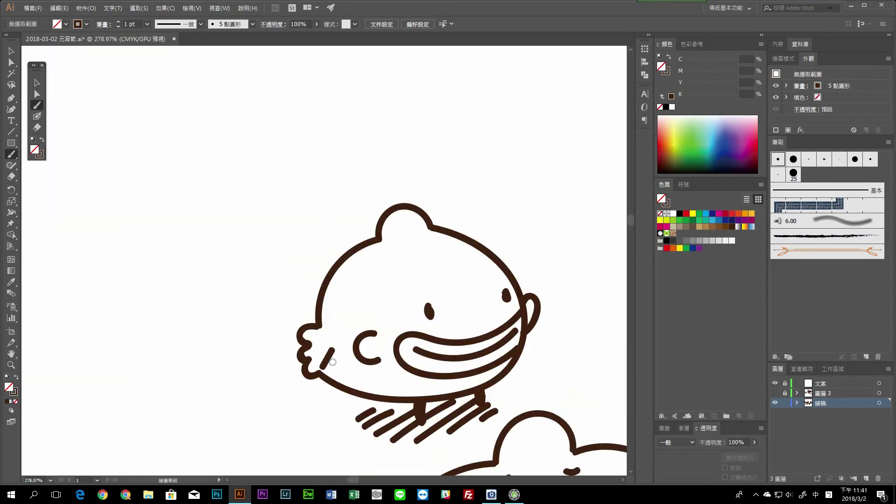
{"action": "left_click_drag", "start_coordinate": [290, 304], "coordinate": [294, 318]}
Step: Erase the fence lines and hatch strokes that overlap the new creature
{"action": "left_click", "coordinate": [501, 258], "text": "ctrl"}
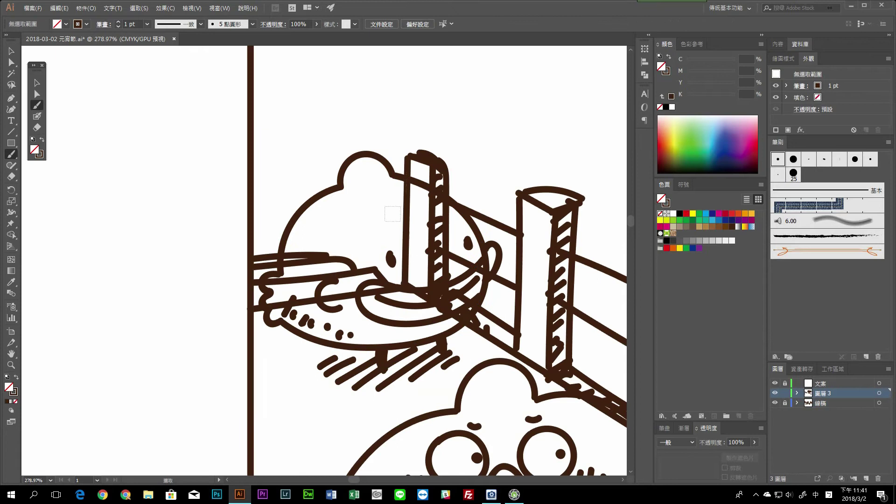
{"action": "key", "text": "ctrl+shift+a"}
{"action": "left_click_drag", "start_coordinate": [344, 252], "coordinate": [217, 248]}
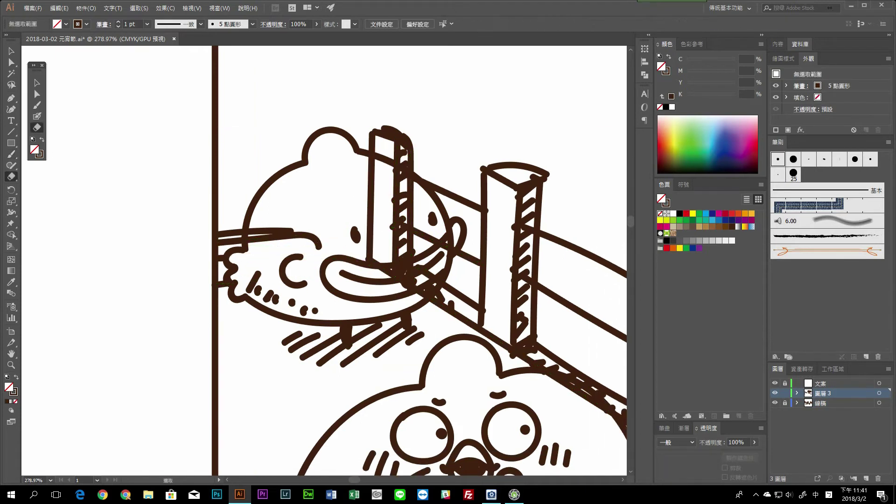
{"action": "left_click_drag", "start_coordinate": [322, 236], "coordinate": [217, 234]}
{"action": "left_click_drag", "start_coordinate": [411, 280], "coordinate": [330, 271]}
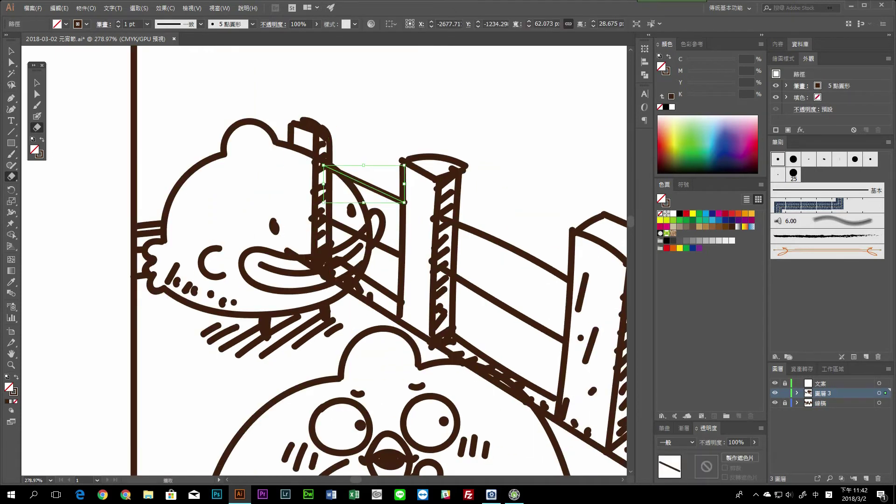
{"action": "left_click_drag", "start_coordinate": [317, 182], "coordinate": [322, 254]}
{"action": "left_click_drag", "start_coordinate": [319, 156], "coordinate": [329, 171]}
{"action": "left_click_drag", "start_coordinate": [299, 261], "coordinate": [353, 280]}
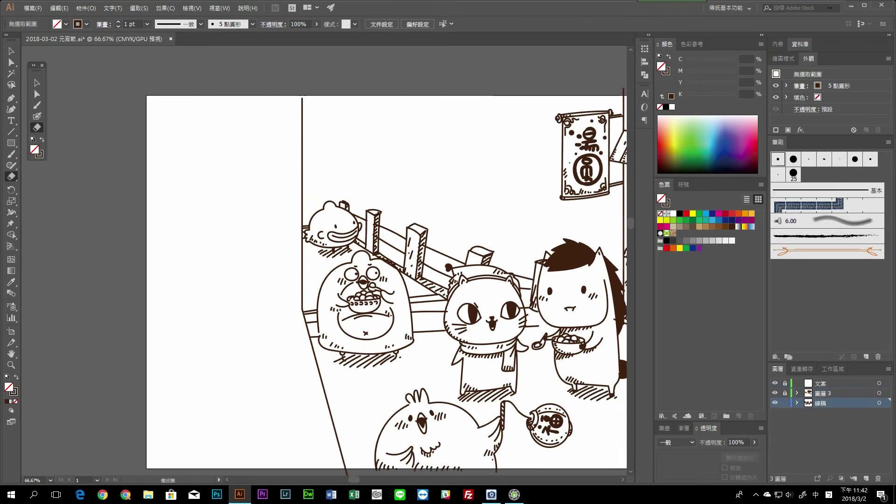
{"action": "key", "text": "ctrl+minus"}
{"action": "key", "text": "ctrl+minus"}
{"action": "key", "text": "ctrl+minus"}
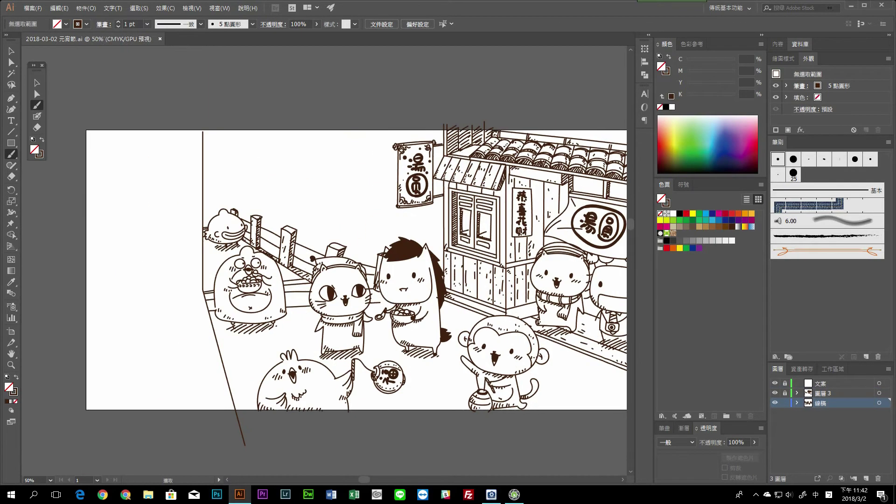
{"action": "scroll", "coordinate": [450, 254], "scroll_direction": "up", "scroll_amount": 3, "text": "alt"}
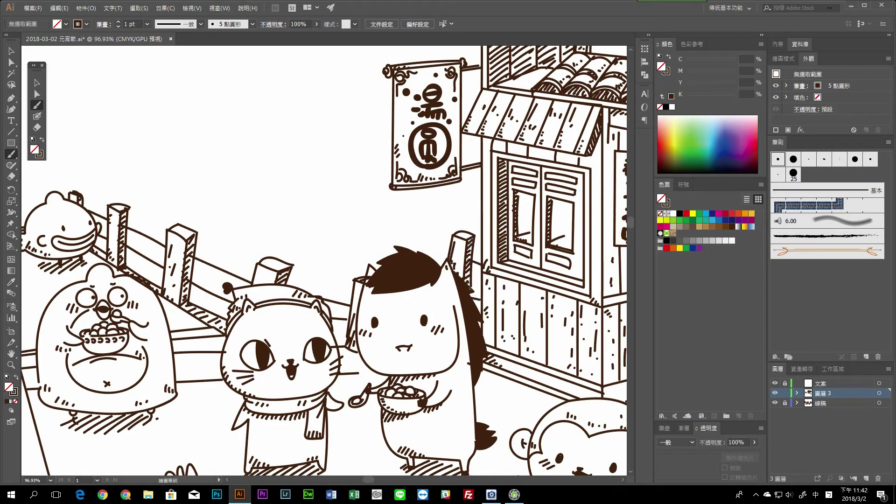
Step: Save the document and add a couple of short strokes to the street drawing
{"action": "key", "text": "ctrl+minus"}
{"action": "key", "text": "ctrl+minus"}
{"action": "key", "text": "ctrl+minus"}
{"action": "key", "text": "ctrl+s"}
{"action": "scroll", "coordinate": [177, 292], "scroll_direction": "up", "scroll_amount": 1, "text": "alt"}
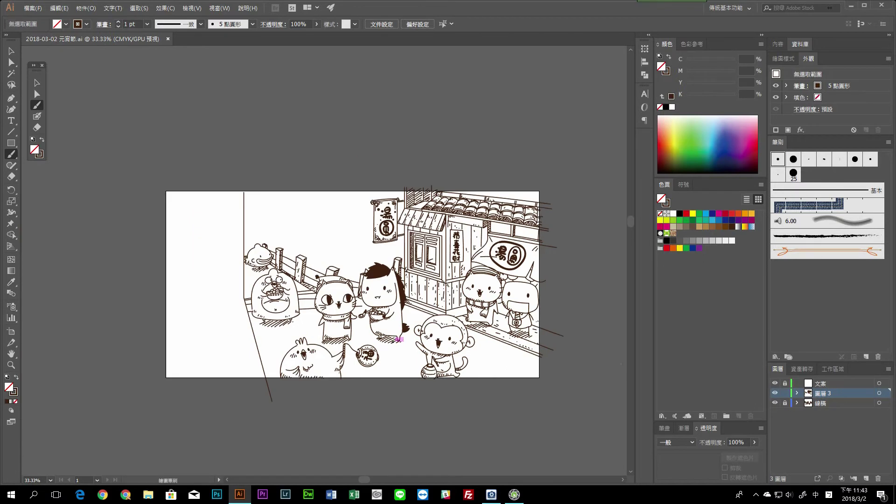
{"action": "scroll", "coordinate": [177, 292], "scroll_direction": "up", "scroll_amount": 2, "text": "alt"}
{"action": "left_click_drag", "start_coordinate": [344, 271], "coordinate": [354, 284]}
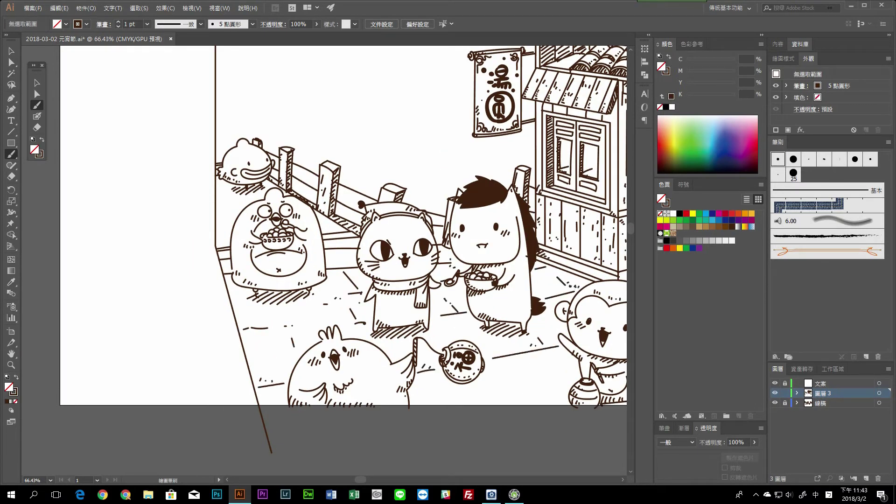
{"action": "left_click_drag", "start_coordinate": [355, 280], "coordinate": [393, 293]}
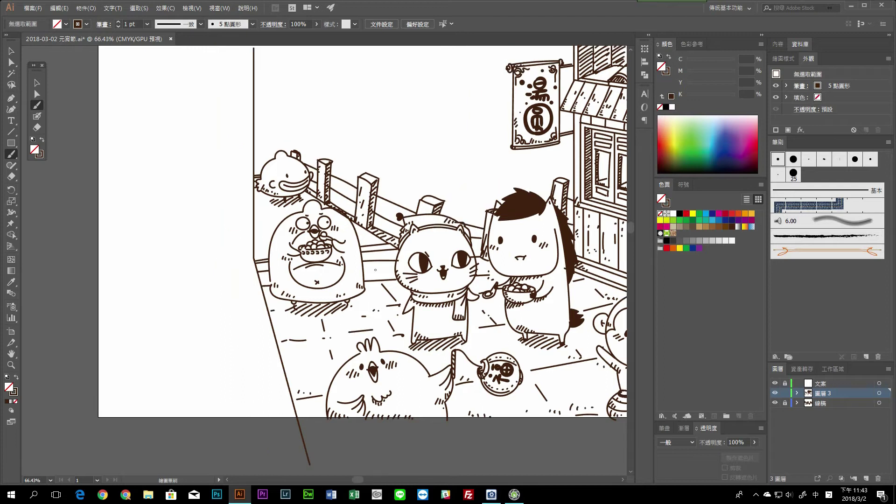
{"action": "scroll", "coordinate": [384, 255], "scroll_direction": "down", "scroll_amount": 1, "text": "alt"}
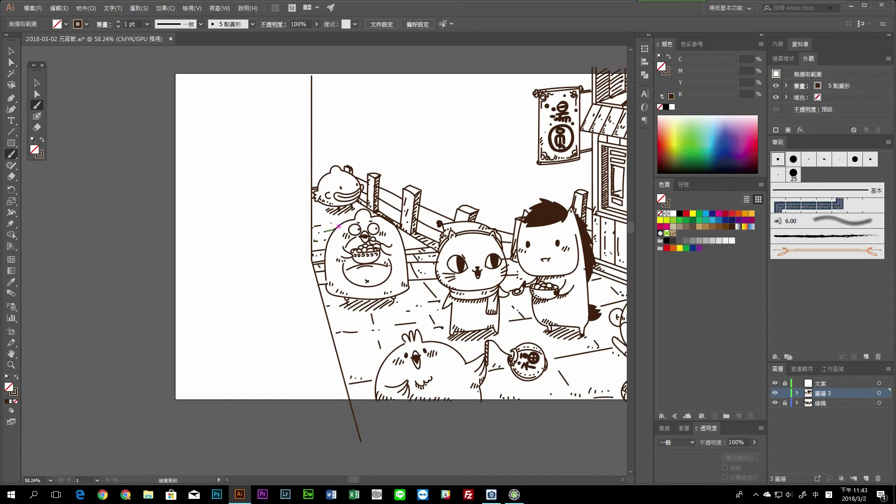
{"action": "key", "text": "ctrl+minus"}
{"action": "key", "text": "ctrl+minus"}
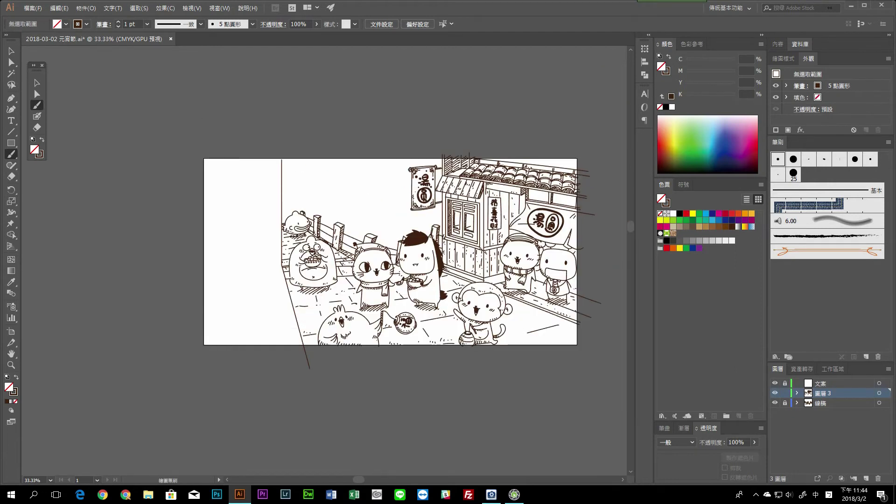
Step: Lock the background layer and brush a rabbit's ear and head behind the grinning creature
{"action": "left_click", "coordinate": [786, 393]}
{"action": "left_click", "coordinate": [821, 403]}
{"action": "scroll", "coordinate": [285, 198], "scroll_direction": "up", "scroll_amount": 2, "text": "alt"}
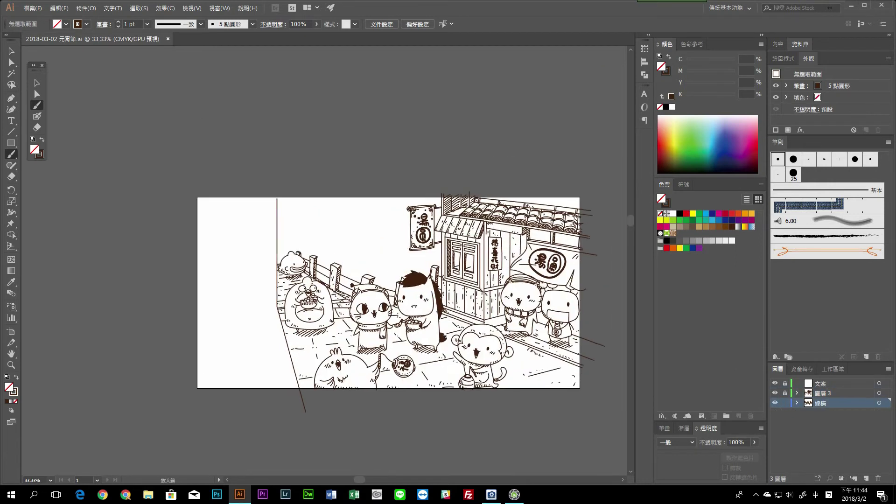
{"action": "scroll", "coordinate": [285, 198], "scroll_direction": "up", "scroll_amount": 10, "text": "alt"}
{"action": "mouse_move", "coordinate": [306, 267]}
{"action": "left_mouse_down"}
{"action": "mouse_move", "coordinate": [349, 223]}
{"action": "mouse_move", "coordinate": [353, 252]}
{"action": "left_mouse_up"}
{"action": "left_click_drag", "start_coordinate": [306, 267], "coordinate": [299, 308]}
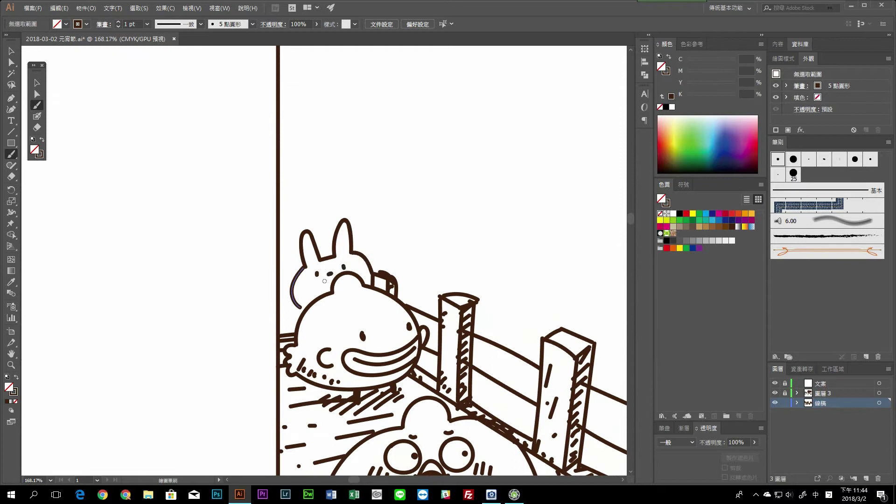
{"action": "scroll", "coordinate": [263, 251], "scroll_direction": "down", "scroll_amount": 4, "text": "alt"}
{"action": "scroll", "coordinate": [263, 250], "scroll_direction": "down", "scroll_amount": 3, "text": "alt"}
{"action": "scroll", "coordinate": [263, 250], "scroll_direction": "down", "scroll_amount": 1, "text": "alt"}
Step: Lock the line-art layer, add a new layer for the lanterns, and save
{"action": "left_click", "coordinate": [785, 403]}
{"action": "left_click", "coordinate": [821, 393]}
{"action": "left_click", "coordinate": [866, 479]}
{"action": "key", "text": "ctrl+s"}
{"action": "scroll", "coordinate": [128, 246], "scroll_direction": "up", "scroll_amount": 1, "text": "alt"}
Step: Draw a small round lantern with an oval rim and a triangular hanger
{"action": "mouse_move", "coordinate": [267, 212]}
{"action": "left_mouse_down"}
{"action": "mouse_move", "coordinate": [282, 205]}
{"action": "mouse_move", "coordinate": [292, 298]}
{"action": "left_mouse_up"}
{"action": "scroll", "coordinate": [278, 205], "scroll_direction": "up", "scroll_amount": 4, "text": "alt"}
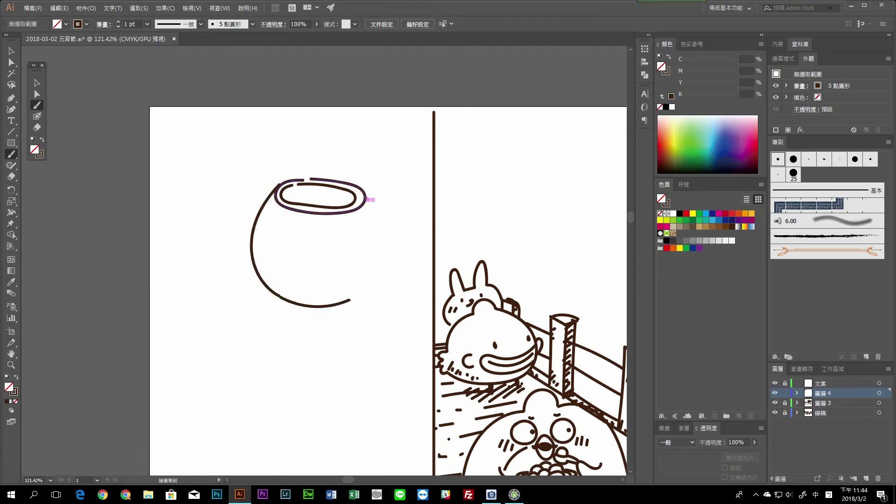
{"action": "left_click_drag", "start_coordinate": [378, 264], "coordinate": [349, 295]}
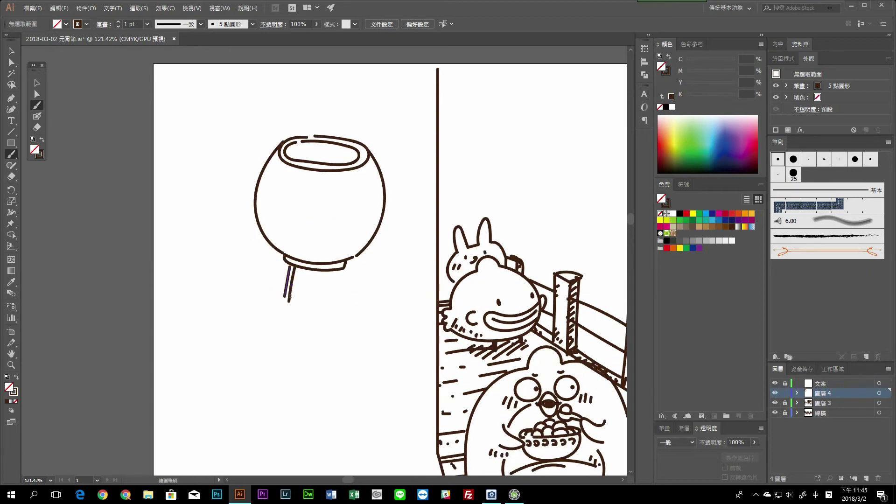
{"action": "scroll", "coordinate": [261, 216], "scroll_direction": "up", "scroll_amount": 2}
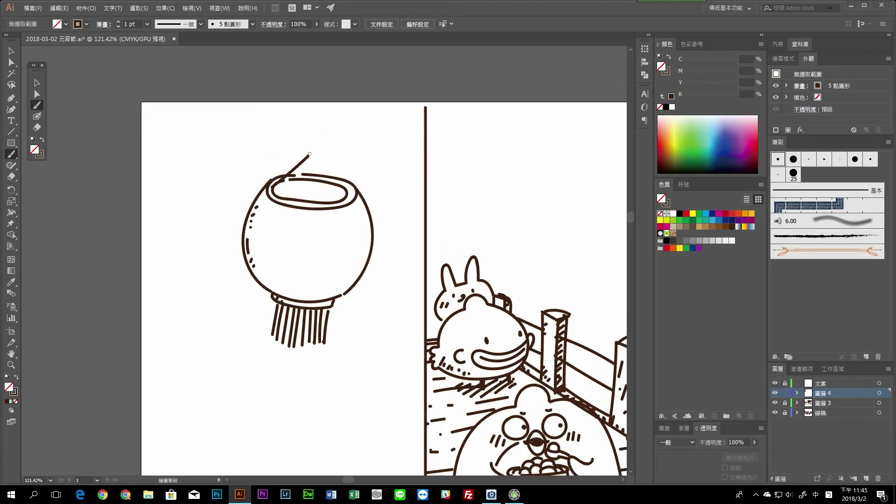
{"action": "left_click_drag", "start_coordinate": [298, 168], "coordinate": [329, 146]}
{"action": "left_click_drag", "start_coordinate": [333, 146], "coordinate": [362, 189]}
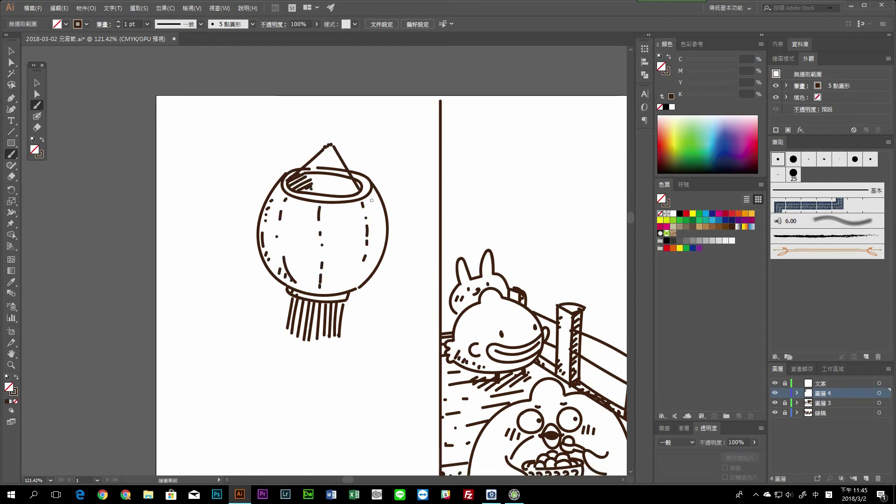
{"action": "scroll", "coordinate": [341, 252], "scroll_direction": "down", "scroll_amount": 5}
{"action": "scroll", "coordinate": [341, 252], "scroll_direction": "up", "scroll_amount": 3}
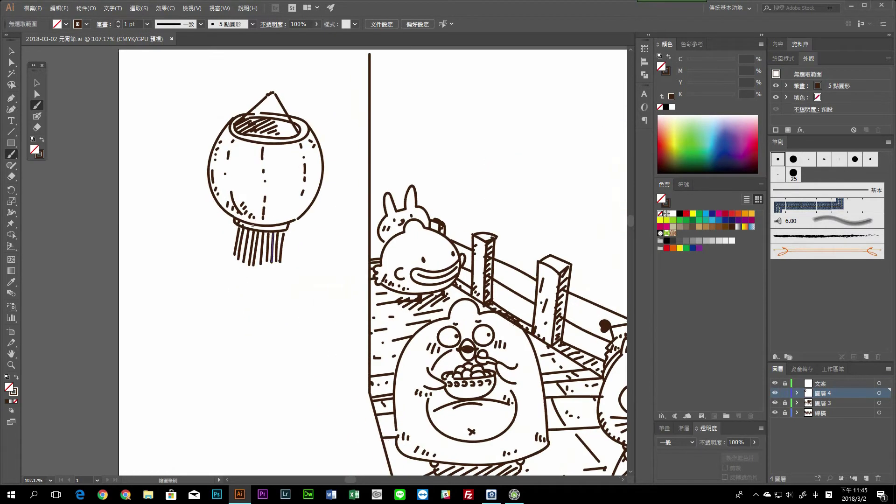
{"action": "scroll", "coordinate": [304, 203], "scroll_direction": "up", "scroll_amount": 3}
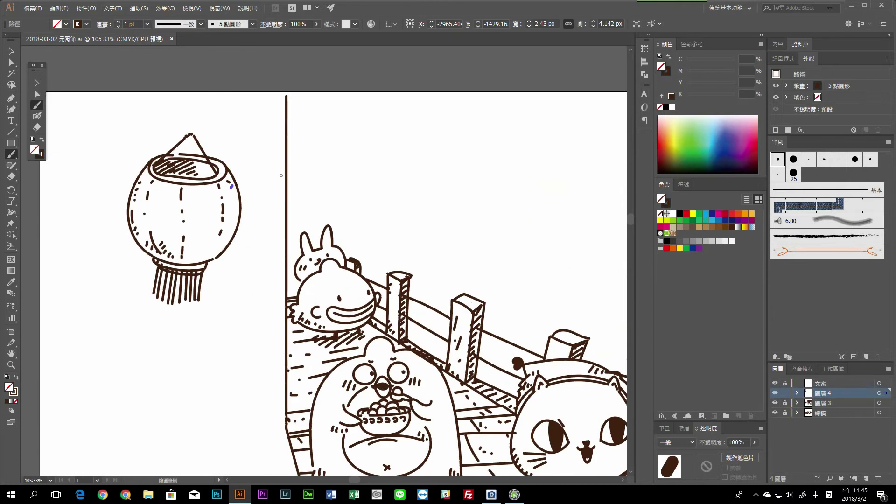
Step: Redraw the lantern string to reach the pole and add a small hook at its end
{"action": "left_click_drag", "start_coordinate": [189, 135], "coordinate": [291, 186]}
{"action": "scroll", "coordinate": [291, 186], "scroll_direction": "down", "scroll_amount": 2}
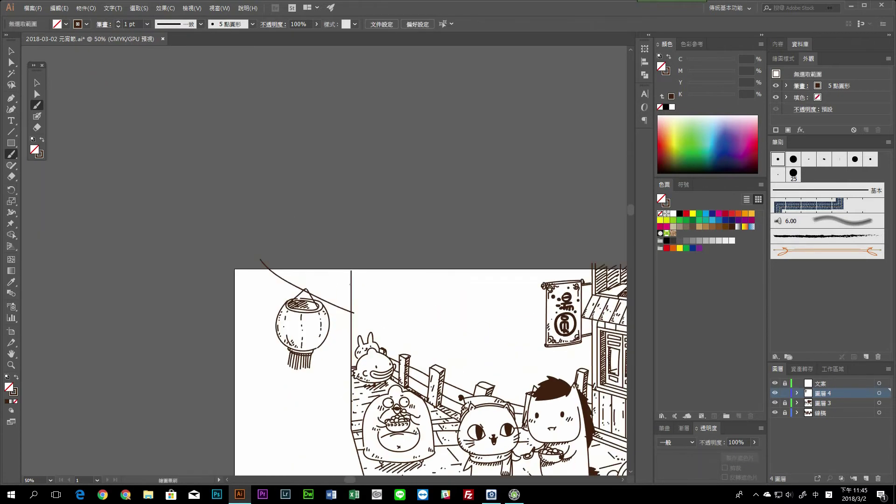
{"action": "scroll", "coordinate": [362, 211], "scroll_direction": "up", "scroll_amount": 3}
{"action": "scroll", "coordinate": [345, 184], "scroll_direction": "down", "scroll_amount": 1}
{"action": "mouse_move", "coordinate": [346, 162]}
{"action": "left_mouse_down"}
{"action": "mouse_move", "coordinate": [345, 184]}
{"action": "mouse_move", "coordinate": [322, 216]}
{"action": "left_mouse_up"}
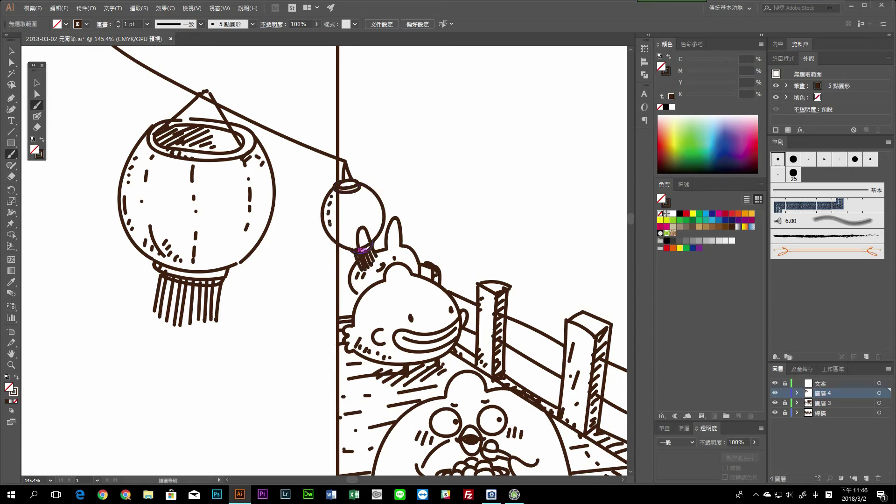
{"action": "scroll", "coordinate": [331, 224], "scroll_direction": "down", "scroll_amount": 2}
{"action": "scroll", "coordinate": [304, 213], "scroll_direction": "down", "scroll_amount": 1}
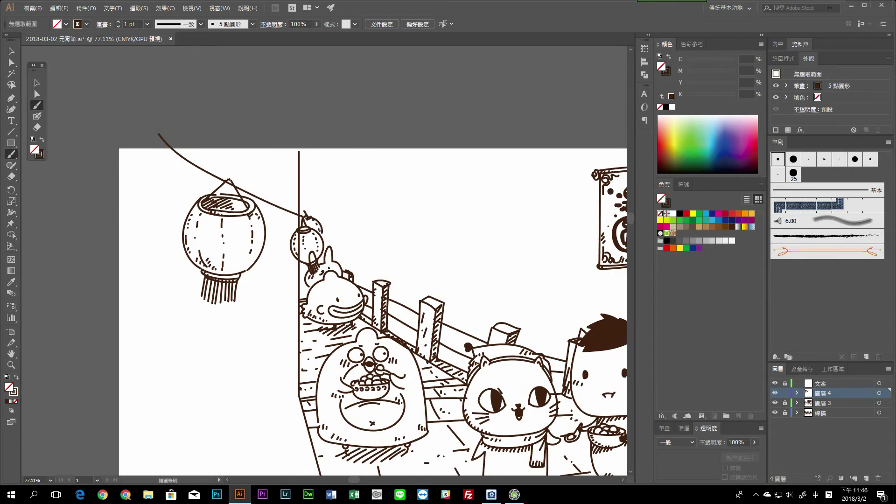
{"action": "scroll", "coordinate": [200, 196], "scroll_direction": "down", "scroll_amount": 2}
{"action": "scroll", "coordinate": [201, 196], "scroll_direction": "down", "scroll_amount": 1}
{"action": "scroll", "coordinate": [201, 196], "scroll_direction": "up", "scroll_amount": 3}
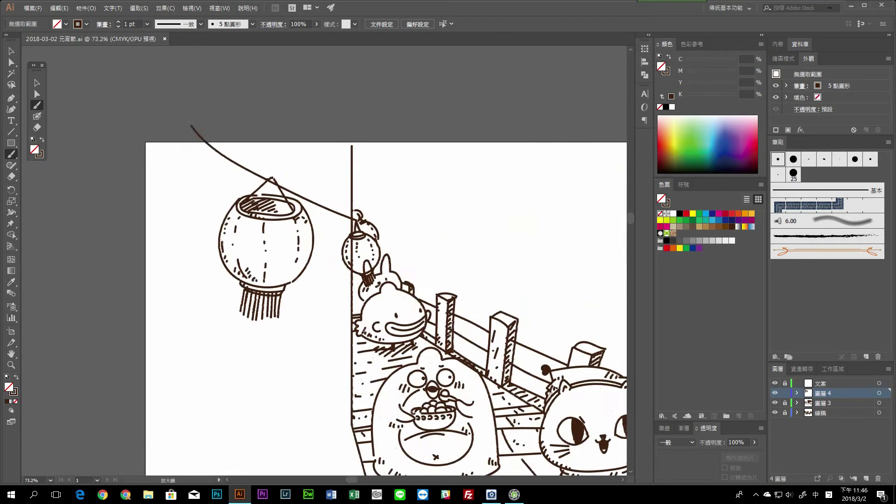
{"action": "scroll", "coordinate": [201, 196], "scroll_direction": "up", "scroll_amount": 2}
Step: Letter 福 inside a ring on the big lantern
{"action": "left_click_drag", "start_coordinate": [201, 196], "coordinate": [317, 93]}
{"action": "scroll", "coordinate": [364, 187], "scroll_direction": "up", "scroll_amount": 2}
{"action": "left_click_drag", "start_coordinate": [343, 152], "coordinate": [327, 196]}
{"action": "mouse_move", "coordinate": [374, 154]}
{"action": "left_mouse_down"}
{"action": "mouse_move", "coordinate": [387, 219]}
{"action": "mouse_move", "coordinate": [401, 214]}
{"action": "left_mouse_up"}
{"action": "left_click_drag", "start_coordinate": [348, 133], "coordinate": [357, 238]}
{"action": "scroll", "coordinate": [326, 210], "scroll_direction": "down", "scroll_amount": 1}
Step: Letter 福 with a ring on the small lantern and begin a vertical line at lower left
{"action": "left_click_drag", "start_coordinate": [437, 161], "coordinate": [448, 192]}
{"action": "left_click_drag", "start_coordinate": [420, 144], "coordinate": [450, 200]}
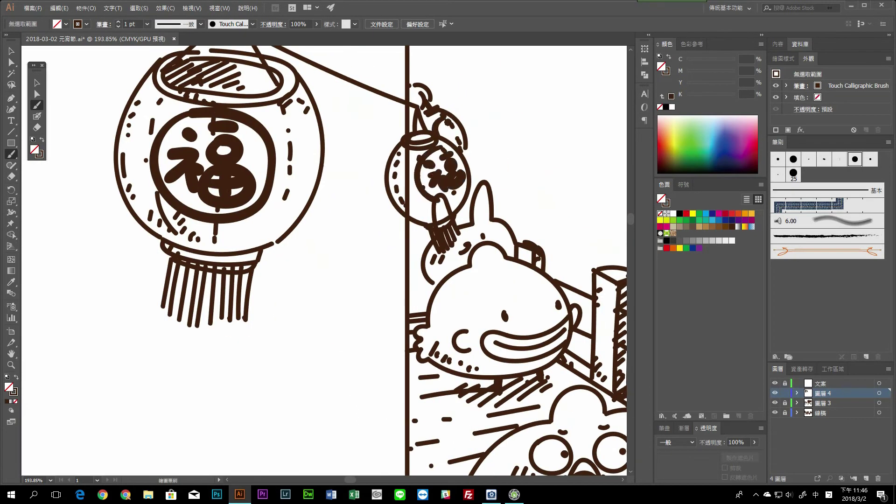
{"action": "scroll", "coordinate": [326, 234], "scroll_direction": "down", "scroll_amount": 5}
{"action": "scroll", "coordinate": [263, 195], "scroll_direction": "up", "scroll_amount": 2}
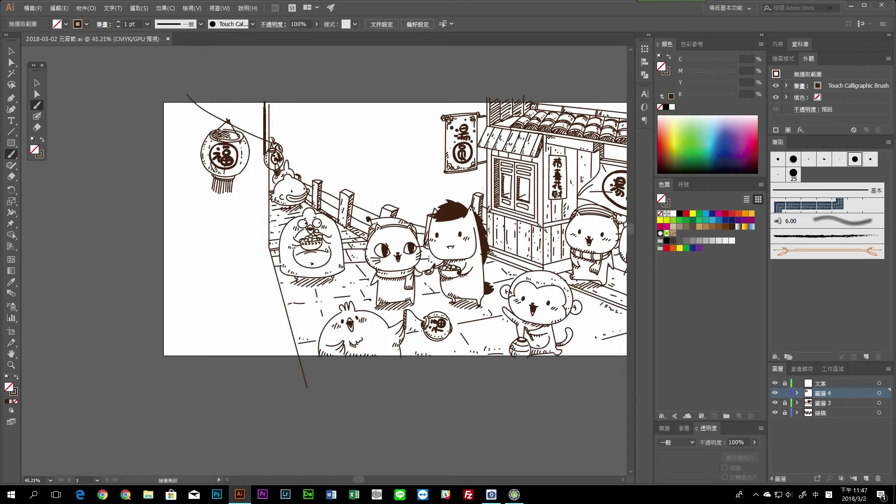
{"action": "left_click_drag", "start_coordinate": [402, 224], "coordinate": [414, 217]}
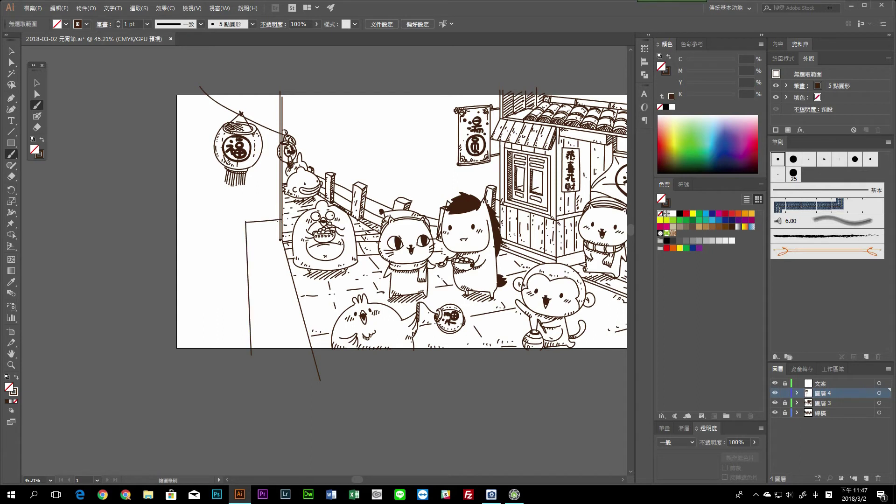
Step: Extend the slanted line's top anchor upward and erase the vertical line's lower part
{"action": "scroll", "coordinate": [280, 224], "scroll_direction": "up", "scroll_amount": 2}
{"action": "left_click", "coordinate": [277, 222], "text": "ctrl"}
{"action": "left_click_drag", "start_coordinate": [275, 219], "coordinate": [273, 192]}
{"action": "scroll", "coordinate": [191, 185], "scroll_direction": "up", "scroll_amount": 1}
{"action": "scroll", "coordinate": [191, 185], "scroll_direction": "up", "scroll_amount": 2}
{"action": "scroll", "coordinate": [191, 185], "scroll_direction": "up", "scroll_amount": 1}
{"action": "key", "text": "shift+e"}
{"action": "mouse_move", "coordinate": [355, 256]}
{"action": "left_mouse_down"}
{"action": "mouse_move", "coordinate": [354, 194]}
{"action": "mouse_move", "coordinate": [324, 141]}
{"action": "left_mouse_up"}
{"action": "key", "text": "ctrl+shift+a"}
{"action": "scroll", "coordinate": [309, 226], "scroll_direction": "down", "scroll_amount": 3}
Step: Brush a new vertical line at the lower left and save the document
{"action": "key", "text": "b"}
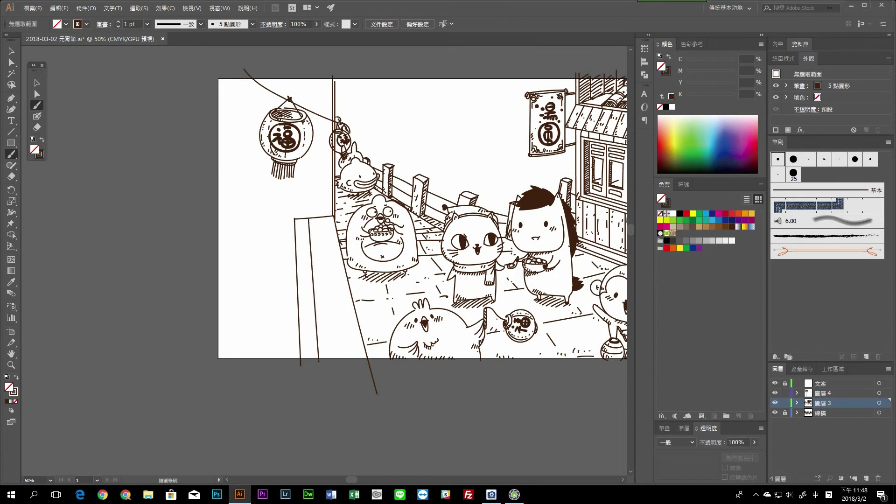
{"action": "scroll", "coordinate": [324, 292], "scroll_direction": "down", "scroll_amount": 2}
{"action": "scroll", "coordinate": [324, 291], "scroll_direction": "up", "scroll_amount": 3}
{"action": "scroll", "coordinate": [325, 291], "scroll_direction": "up", "scroll_amount": 1}
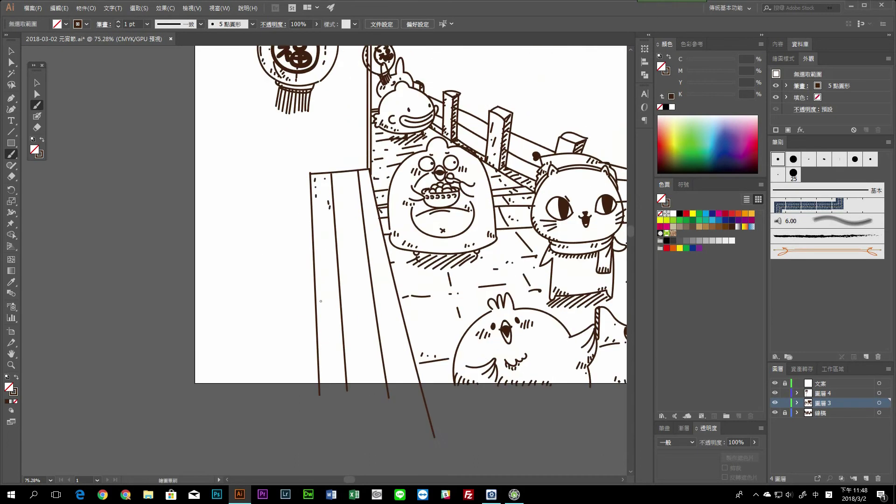
{"action": "scroll", "coordinate": [319, 234], "scroll_direction": "down", "scroll_amount": 1}
{"action": "scroll", "coordinate": [319, 233], "scroll_direction": "down", "scroll_amount": 1}
{"action": "scroll", "coordinate": [319, 233], "scroll_direction": "down", "scroll_amount": 1}
{"action": "left_click_drag", "start_coordinate": [290, 243], "coordinate": [286, 419]}
{"action": "scroll", "coordinate": [317, 262], "scroll_direction": "down", "scroll_amount": 1}
{"action": "scroll", "coordinate": [326, 233], "scroll_direction": "up", "scroll_amount": 2}
{"action": "key", "text": "ctrl+s"}
{"action": "scroll", "coordinate": [393, 234], "scroll_direction": "down", "scroll_amount": 2}
{"action": "scroll", "coordinate": [392, 233], "scroll_direction": "down", "scroll_amount": 3}
Step: Undo the stray strokes and redraw a long vertical line beside the pole
{"action": "key", "text": "ctrl+z"}
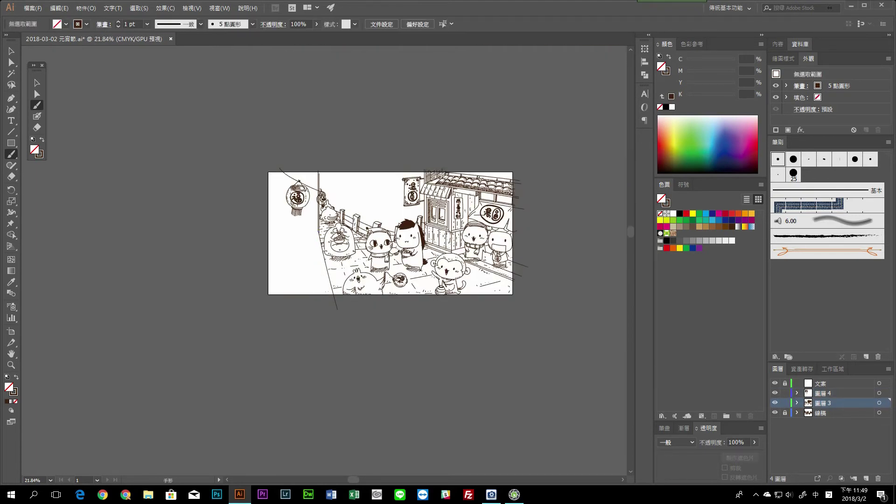
{"action": "scroll", "coordinate": [397, 298], "scroll_direction": "up", "scroll_amount": 1}
{"action": "scroll", "coordinate": [397, 299], "scroll_direction": "up", "scroll_amount": 2}
{"action": "scroll", "coordinate": [396, 298], "scroll_direction": "down", "scroll_amount": 2}
{"action": "key", "text": "ctrl+s"}
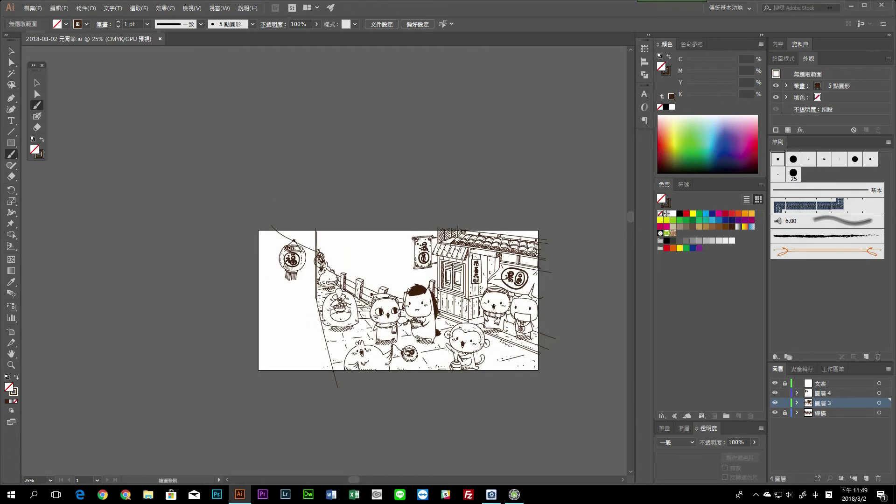
{"action": "left_click_drag", "start_coordinate": [310, 217], "coordinate": [316, 371]}
{"action": "key", "text": "ctrl+z"}
{"action": "key", "text": "ctrl+z"}
{"action": "left_click_drag", "start_coordinate": [310, 213], "coordinate": [326, 371]}
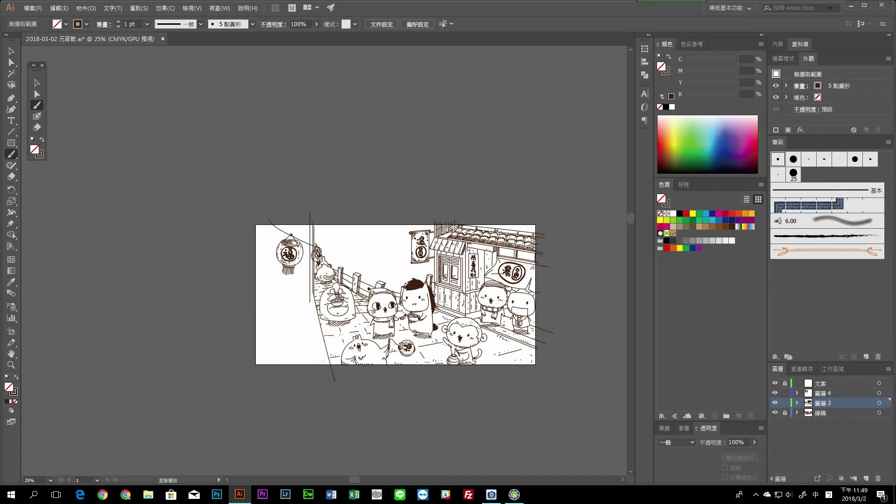
{"action": "scroll", "coordinate": [326, 371], "scroll_direction": "down", "scroll_amount": 1}
{"action": "scroll", "coordinate": [325, 371], "scroll_direction": "up", "scroll_amount": 3}
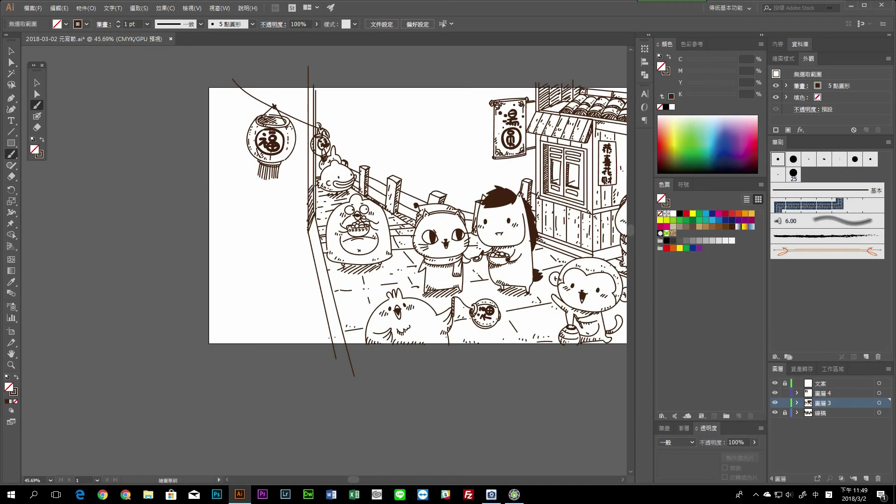
Step: Draw two slanted stair lines converging toward the lower left
{"action": "scroll", "coordinate": [336, 255], "scroll_direction": "down", "scroll_amount": 4}
{"action": "scroll", "coordinate": [336, 255], "scroll_direction": "up", "scroll_amount": 3}
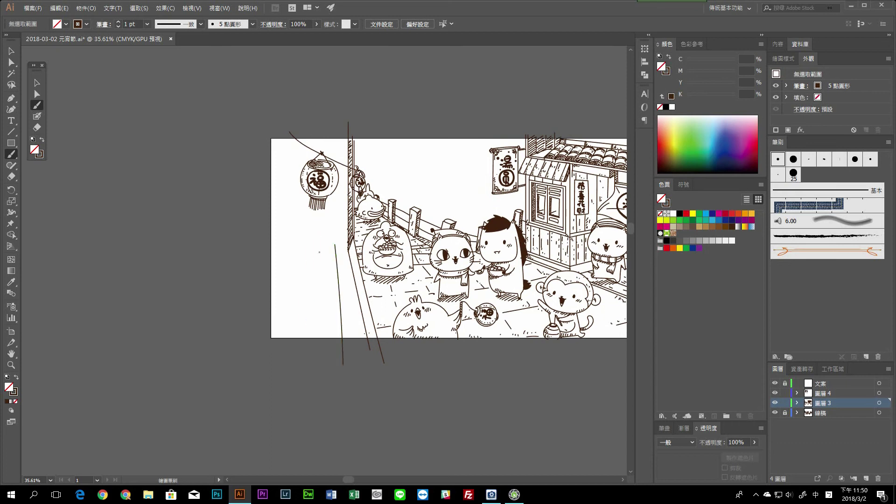
{"action": "left_click_drag", "start_coordinate": [319, 239], "coordinate": [299, 380]}
{"action": "scroll", "coordinate": [299, 280], "scroll_direction": "up", "scroll_amount": 1}
{"action": "left_click_drag", "start_coordinate": [279, 224], "coordinate": [225, 343]}
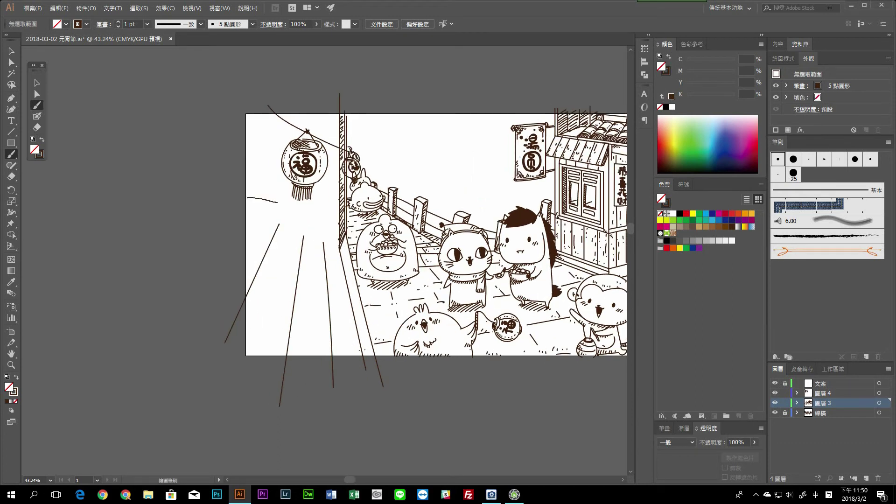
{"action": "left_click", "coordinate": [328, 303], "text": "ctrl"}
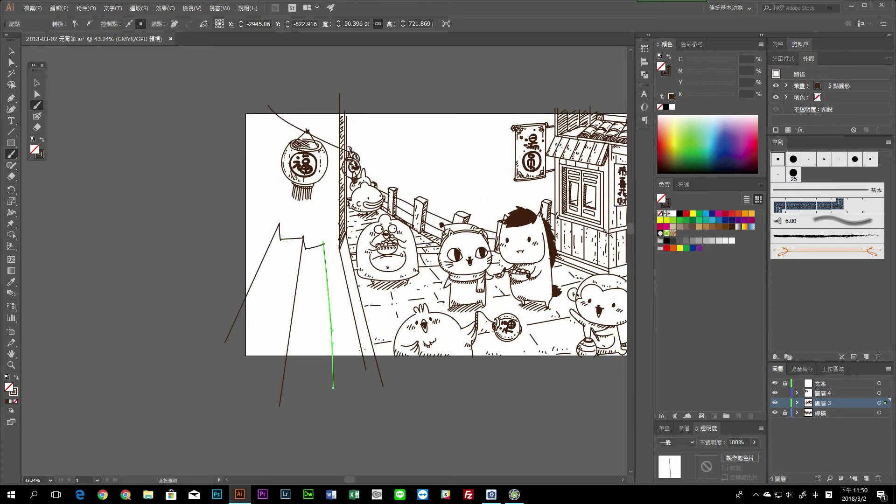
Step: Draw the flat top of the left stair and hatch its side edge
{"action": "scroll", "coordinate": [319, 256], "scroll_direction": "up", "scroll_amount": 5}
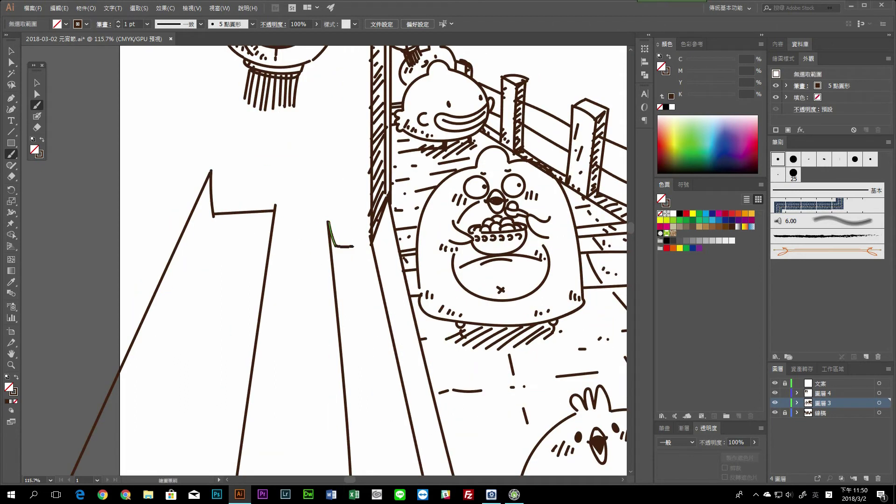
{"action": "scroll", "coordinate": [327, 233], "scroll_direction": "down", "scroll_amount": 3}
{"action": "scroll", "coordinate": [317, 196], "scroll_direction": "up", "scroll_amount": 1}
{"action": "scroll", "coordinate": [361, 177], "scroll_direction": "down", "scroll_amount": 1}
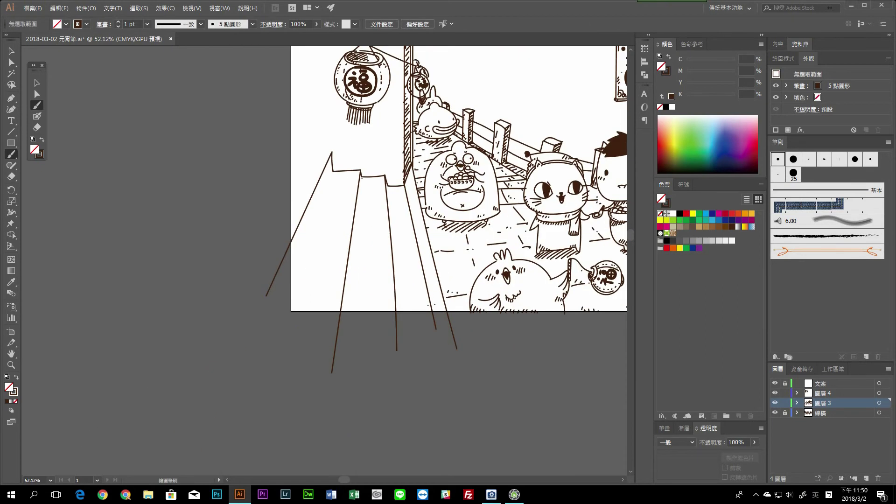
{"action": "left_click_drag", "start_coordinate": [341, 191], "coordinate": [302, 188]}
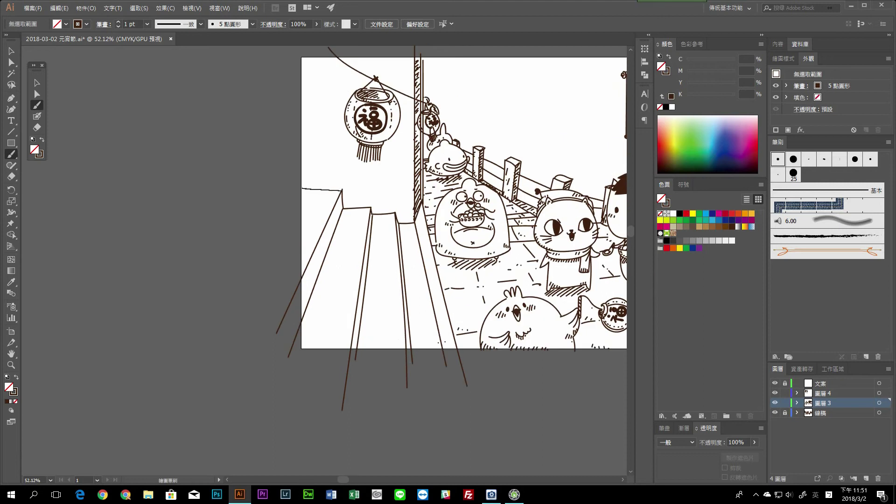
{"action": "scroll", "coordinate": [467, 238], "scroll_direction": "down", "scroll_amount": 3}
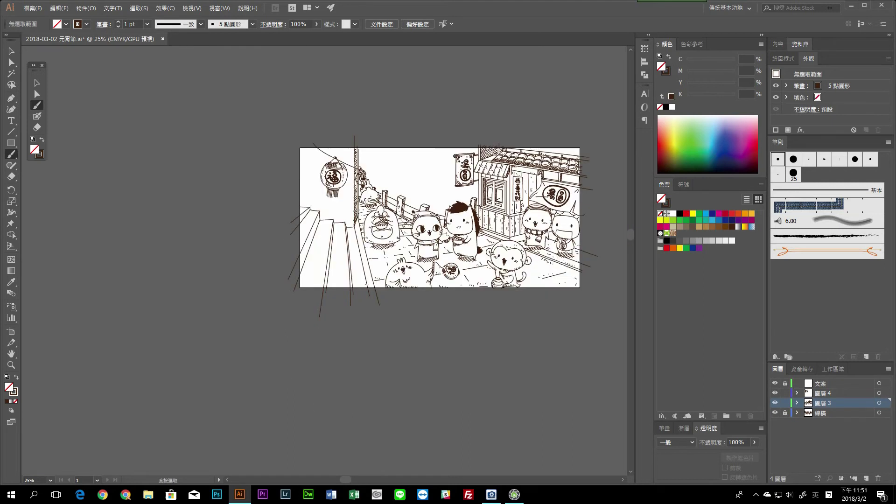
{"action": "scroll", "coordinate": [467, 238], "scroll_direction": "up", "scroll_amount": 4}
{"action": "scroll", "coordinate": [343, 156], "scroll_direction": "down", "scroll_amount": 3}
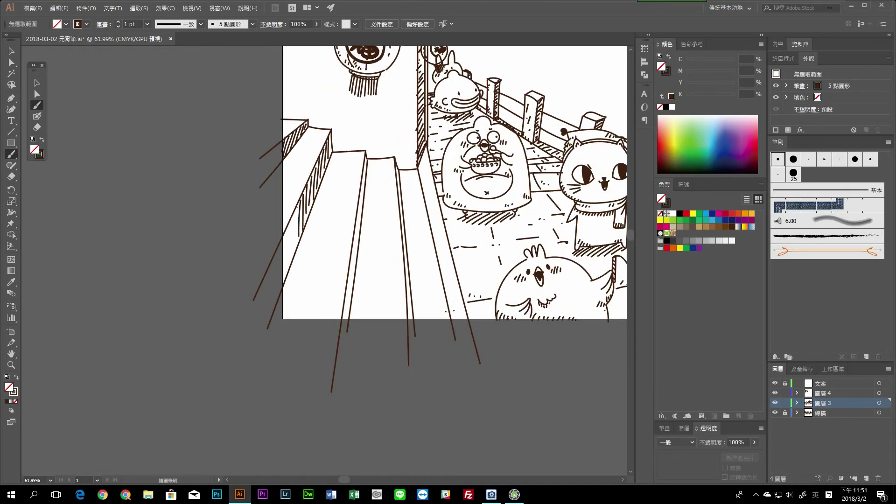
{"action": "scroll", "coordinate": [343, 157], "scroll_direction": "down", "scroll_amount": 1}
{"action": "left_click_drag", "start_coordinate": [350, 177], "coordinate": [347, 170]}
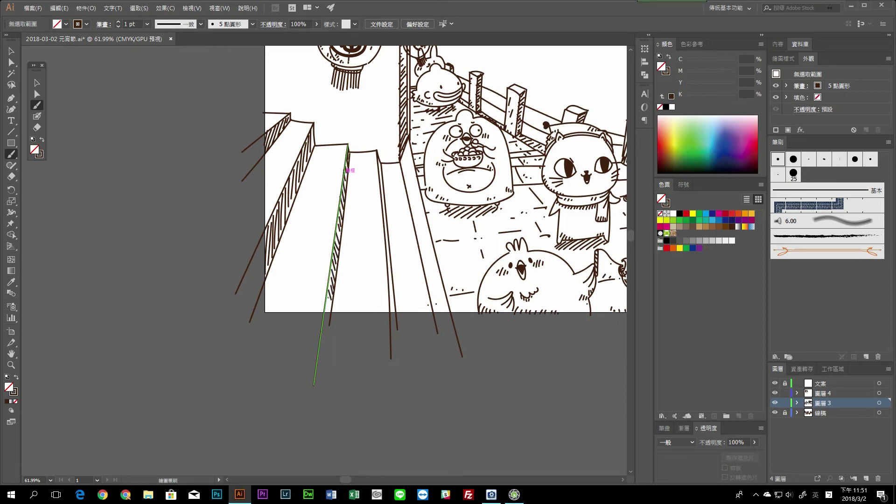
{"action": "left_click_drag", "start_coordinate": [348, 169], "coordinate": [321, 166]}
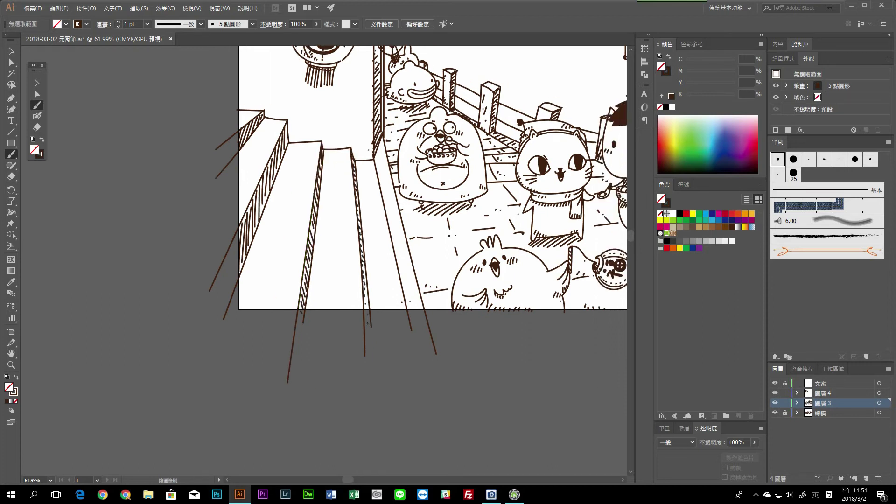
Step: Pan to the lower-left stairs and save the document
{"action": "scroll", "coordinate": [256, 360], "scroll_direction": "up", "scroll_amount": 1}
{"action": "scroll", "coordinate": [255, 361], "scroll_direction": "up", "scroll_amount": 1}
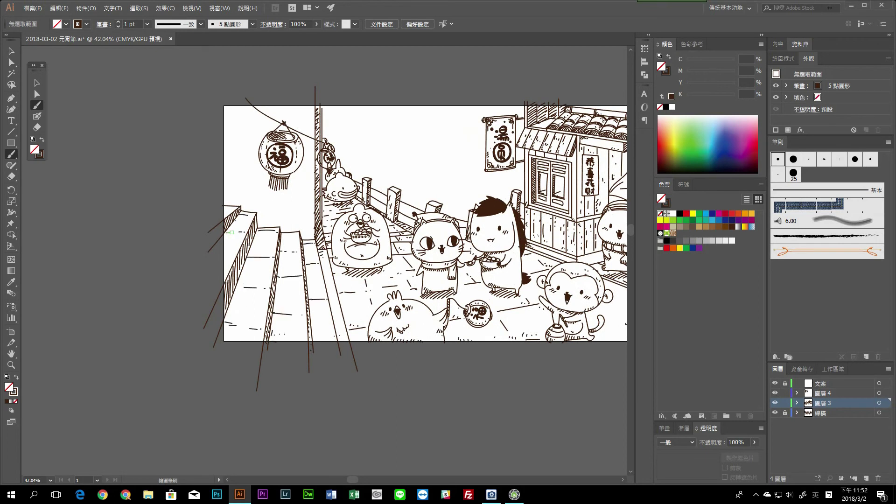
{"action": "scroll", "coordinate": [230, 232], "scroll_direction": "down", "scroll_amount": 1}
{"action": "scroll", "coordinate": [420, 248], "scroll_direction": "down", "scroll_amount": 1}
{"action": "left_click_drag", "start_coordinate": [420, 233], "coordinate": [352, 297]}
{"action": "key", "text": "ctrl+s"}
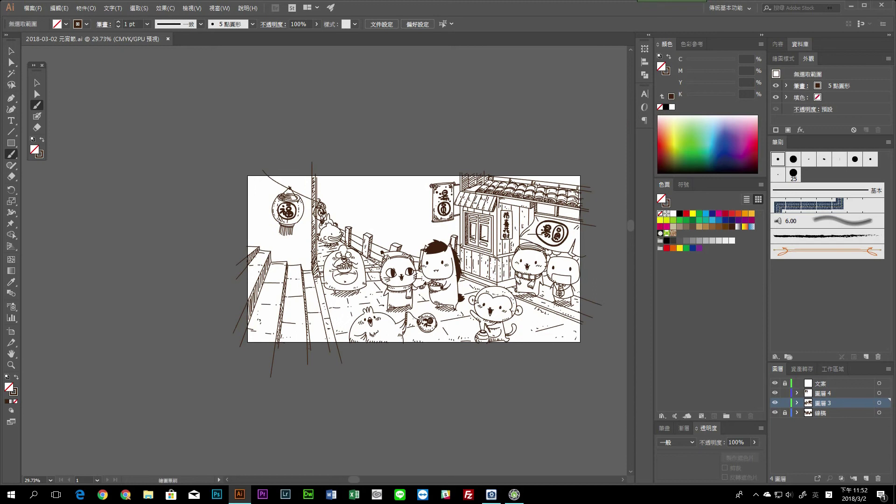
Step: Draw a handrail above the stairs and cloud outlines in the sky
{"action": "scroll", "coordinate": [274, 237], "scroll_direction": "up", "scroll_amount": 4}
{"action": "left_click_drag", "start_coordinate": [209, 192], "coordinate": [343, 256]}
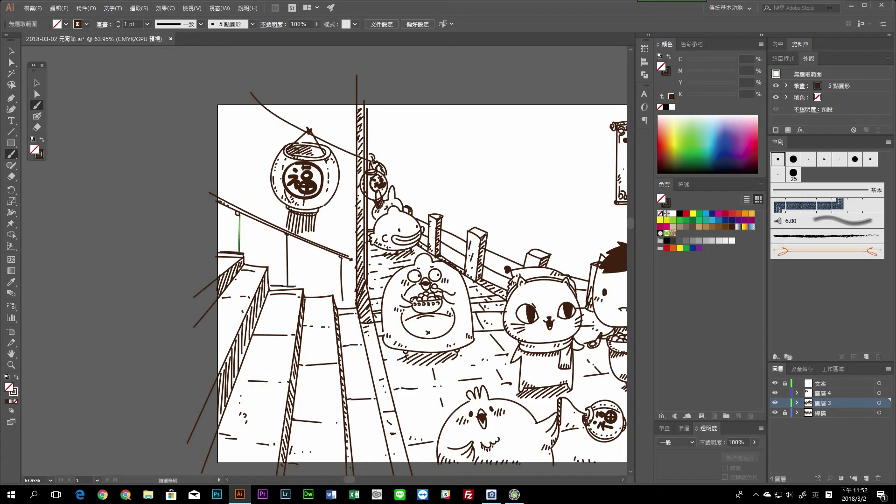
{"action": "key", "text": "ctrl+minus"}
{"action": "key", "text": "ctrl+minus"}
{"action": "key", "text": "ctrl+minus"}
{"action": "scroll", "coordinate": [221, 196], "scroll_direction": "up", "scroll_amount": 4}
{"action": "left_click_drag", "start_coordinate": [207, 217], "coordinate": [258, 204]}
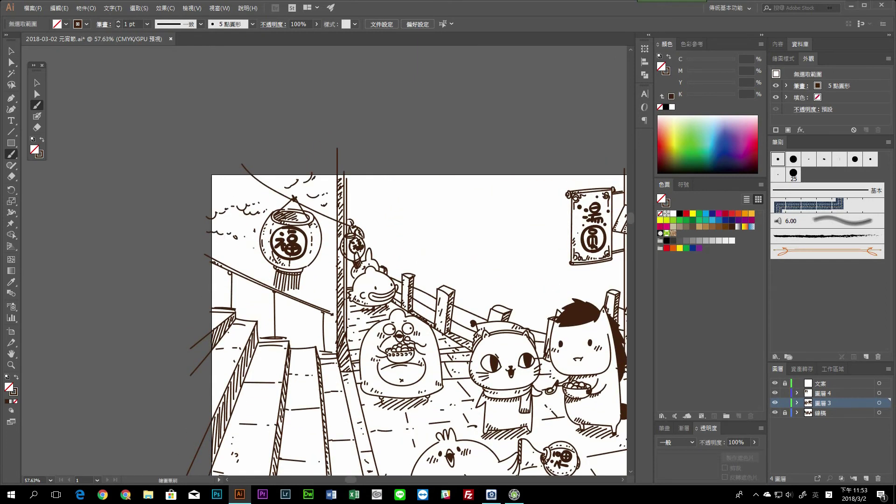
{"action": "scroll", "coordinate": [415, 199], "scroll_direction": "down", "scroll_amount": 3}
{"action": "scroll", "coordinate": [416, 200], "scroll_direction": "up", "scroll_amount": 5}
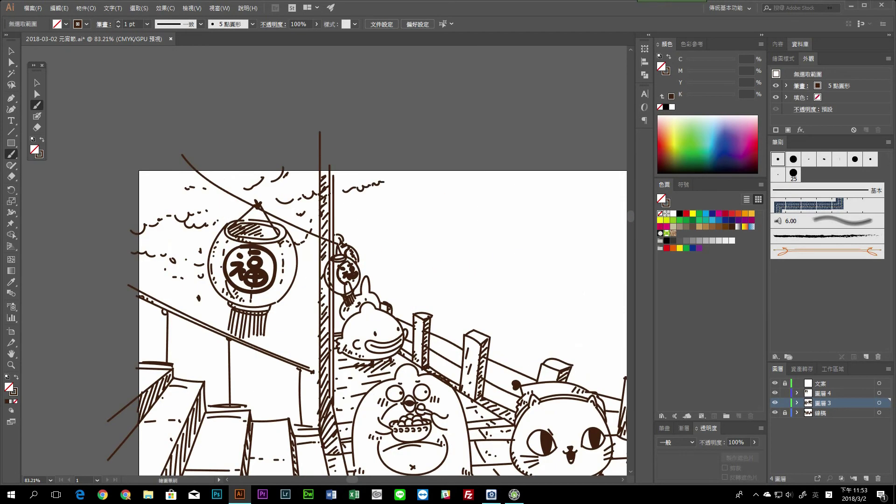
Step: Erase the tops of the pole lines above the clouds
{"action": "left_click", "coordinate": [320, 187], "text": "ctrl"}
{"action": "key", "text": "shift+e"}
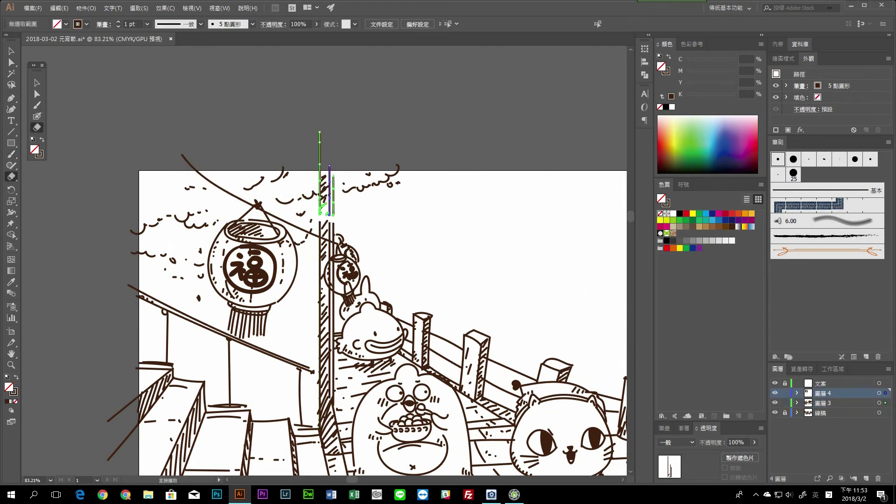
{"action": "left_click_drag", "start_coordinate": [320, 133], "coordinate": [327, 220]}
{"action": "key", "text": "b"}
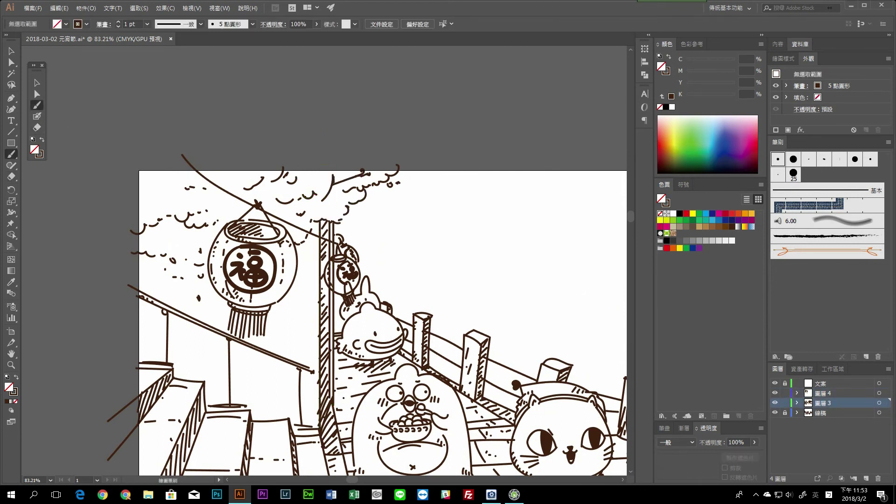
Step: Select and trim the lantern pole's two vertical lines, then deselect them
{"action": "left_click_drag", "start_coordinate": [295, 300], "coordinate": [321, 276]}
{"action": "scroll", "coordinate": [430, 264], "scroll_direction": "up", "scroll_amount": 5}
{"action": "left_click", "coordinate": [277, 257], "text": "ctrl"}
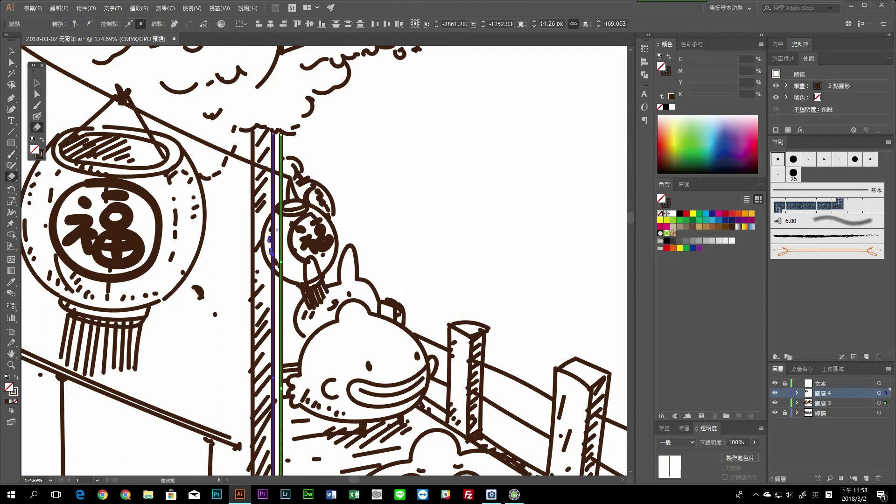
{"action": "key", "text": "shift+e"}
{"action": "scroll", "coordinate": [278, 257], "scroll_direction": "down", "scroll_amount": 5}
{"action": "key", "text": "b"}
{"action": "key", "text": "ctrl+shift+a"}
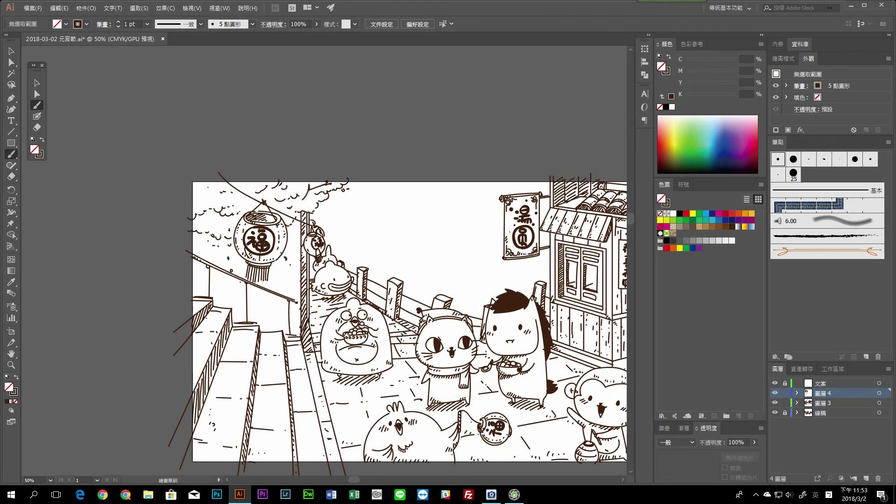
Step: Draw a box-shaped sky lantern near the 湯圓 sign
{"action": "scroll", "coordinate": [301, 328], "scroll_direction": "down", "scroll_amount": 1}
{"action": "scroll", "coordinate": [302, 328], "scroll_direction": "right", "scroll_amount": 2}
{"action": "scroll", "coordinate": [301, 328], "scroll_direction": "right", "scroll_amount": 2}
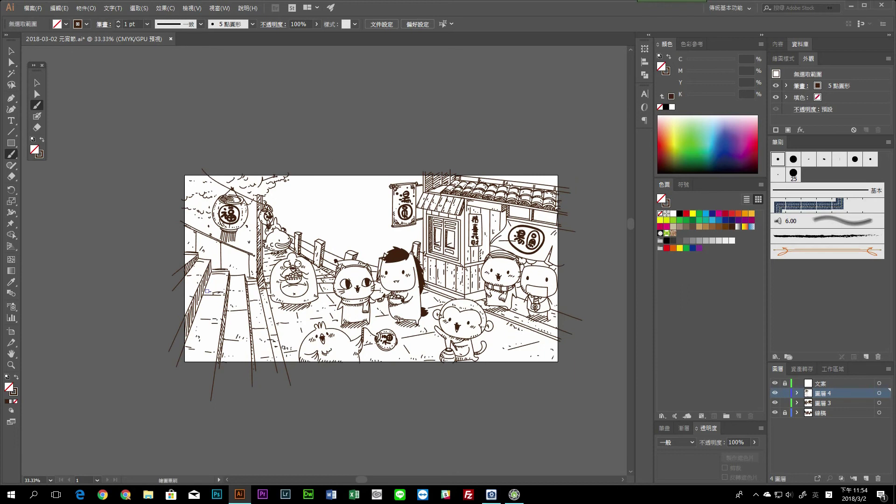
{"action": "scroll", "coordinate": [207, 291], "scroll_direction": "right", "scroll_amount": 2}
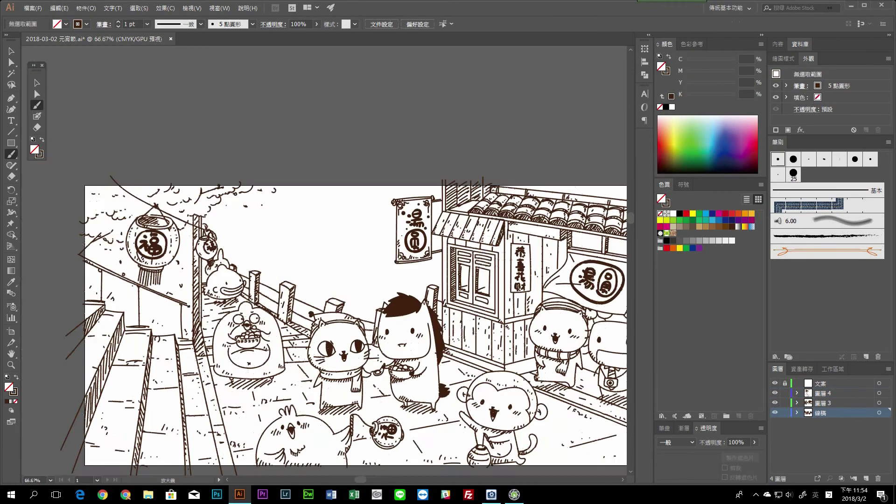
{"action": "left_click_drag", "start_coordinate": [346, 304], "coordinate": [316, 310]}
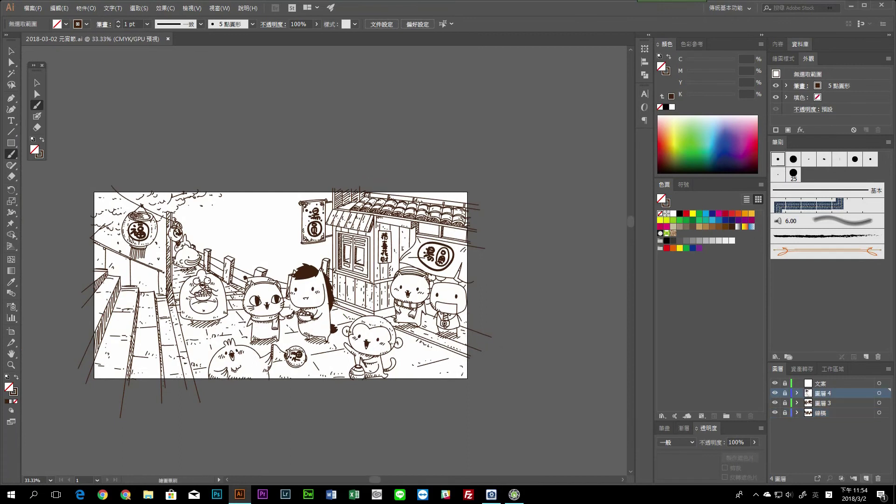
{"action": "scroll", "coordinate": [236, 221], "scroll_direction": "up", "scroll_amount": 5}
{"action": "mouse_move", "coordinate": [276, 182]}
{"action": "left_mouse_down"}
{"action": "mouse_move", "coordinate": [308, 245]}
{"action": "mouse_move", "coordinate": [280, 179]}
{"action": "mouse_move", "coordinate": [317, 245]}
{"action": "left_mouse_up"}
Step: Draw the curved bottom of the sky lantern
{"action": "scroll", "coordinate": [439, 341], "scroll_direction": "down", "scroll_amount": 2}
{"action": "scroll", "coordinate": [329, 185], "scroll_direction": "up", "scroll_amount": 1}
{"action": "left_click_drag", "start_coordinate": [324, 185], "coordinate": [337, 184]}
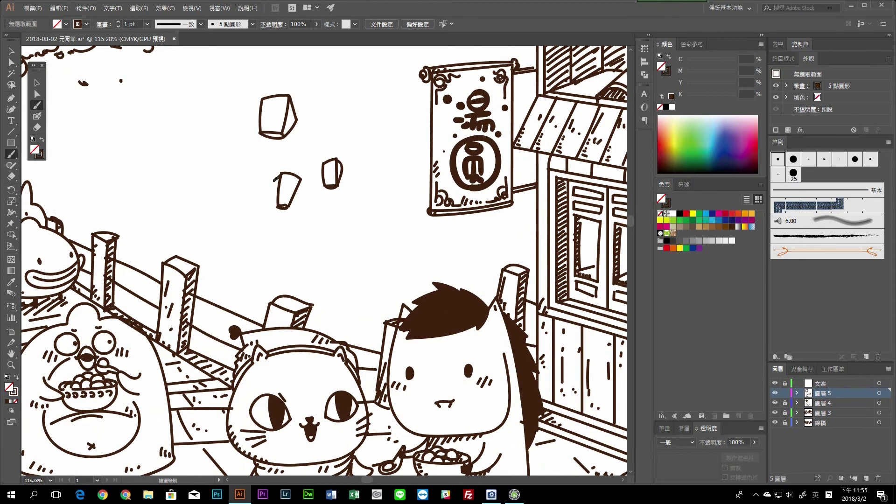
{"action": "scroll", "coordinate": [407, 127], "scroll_direction": "up", "scroll_amount": 1}
{"action": "scroll", "coordinate": [389, 137], "scroll_direction": "down", "scroll_amount": 5}
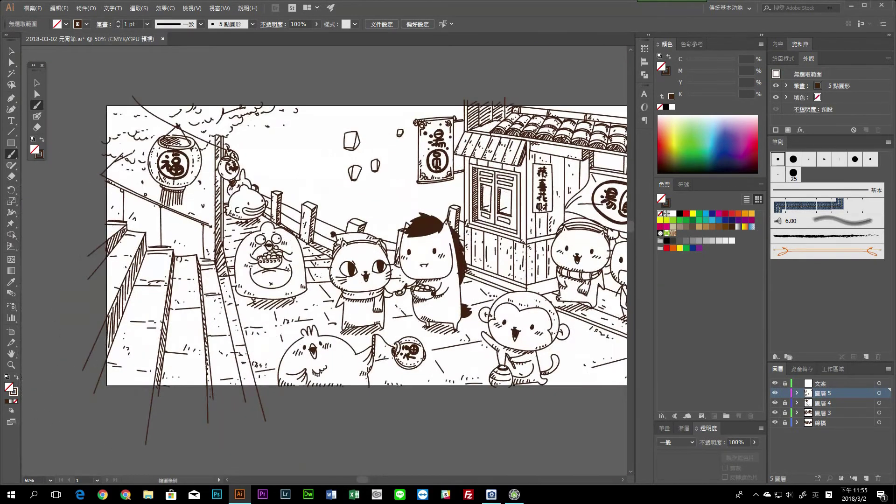
{"action": "scroll", "coordinate": [296, 123], "scroll_direction": "up", "scroll_amount": 3}
Step: Draw a large moon and a cloud resting on a line in the sky
{"action": "left_click_drag", "start_coordinate": [227, 123], "coordinate": [346, 140]}
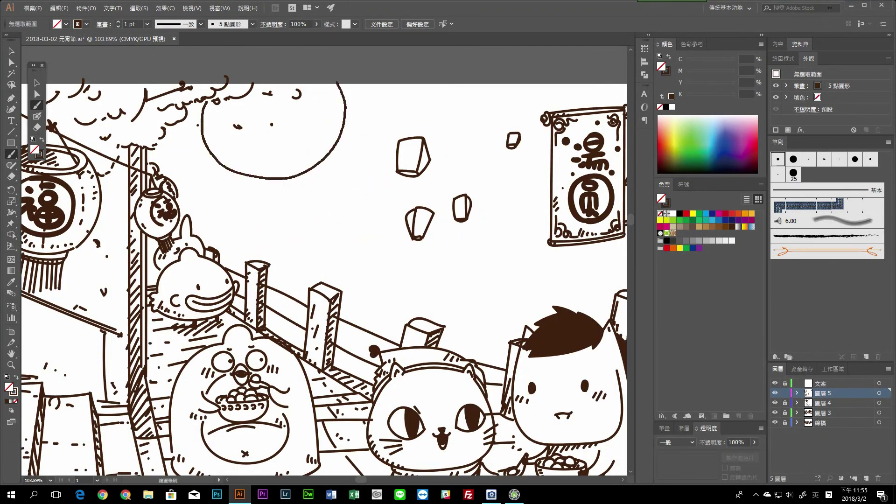
{"action": "scroll", "coordinate": [280, 140], "scroll_direction": "down", "scroll_amount": 3}
{"action": "scroll", "coordinate": [281, 140], "scroll_direction": "up", "scroll_amount": 3}
{"action": "left_click_drag", "start_coordinate": [262, 161], "coordinate": [355, 185]}
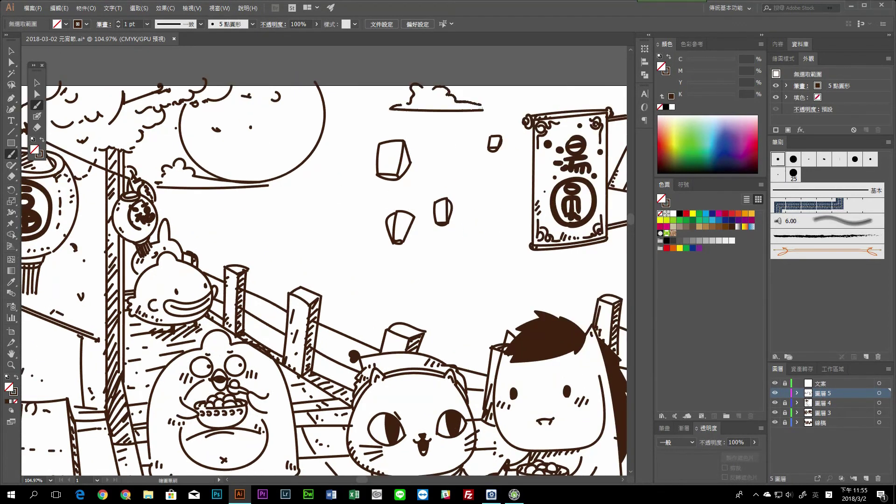
{"action": "scroll", "coordinate": [327, 187], "scroll_direction": "down", "scroll_amount": 3}
{"action": "scroll", "coordinate": [326, 187], "scroll_direction": "up", "scroll_amount": 4}
{"action": "scroll", "coordinate": [326, 187], "scroll_direction": "down", "scroll_amount": 2}
Step: Draw more sky lanterns with oval tops, bodies and short arcs
{"action": "mouse_move", "coordinate": [280, 152]}
{"action": "left_mouse_down"}
{"action": "mouse_move", "coordinate": [329, 202]}
{"action": "mouse_move", "coordinate": [341, 147]}
{"action": "left_mouse_up"}
{"action": "scroll", "coordinate": [336, 206], "scroll_direction": "down", "scroll_amount": 4}
{"action": "scroll", "coordinate": [336, 206], "scroll_direction": "up", "scroll_amount": 2}
{"action": "mouse_move", "coordinate": [417, 216]}
{"action": "left_mouse_down"}
{"action": "mouse_move", "coordinate": [428, 219]}
{"action": "mouse_move", "coordinate": [429, 232]}
{"action": "left_mouse_up"}
{"action": "left_click_drag", "start_coordinate": [420, 234], "coordinate": [371, 256]}
{"action": "left_click_drag", "start_coordinate": [446, 229], "coordinate": [454, 242]}
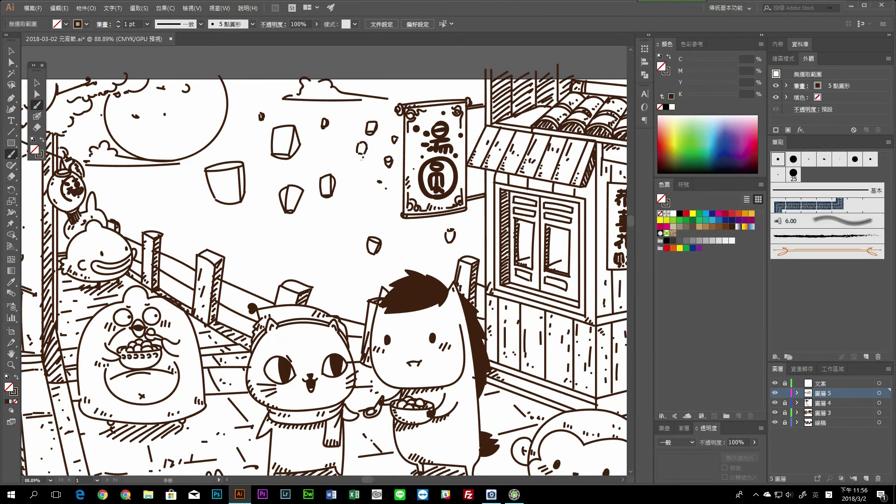
{"action": "scroll", "coordinate": [308, 243], "scroll_direction": "down", "scroll_amount": 4}
{"action": "scroll", "coordinate": [308, 243], "scroll_direction": "up", "scroll_amount": 2}
{"action": "scroll", "coordinate": [309, 243], "scroll_direction": "up", "scroll_amount": 2}
{"action": "scroll", "coordinate": [308, 243], "scroll_direction": "up", "scroll_amount": 3}
{"action": "left_click_drag", "start_coordinate": [299, 243], "coordinate": [313, 241]}
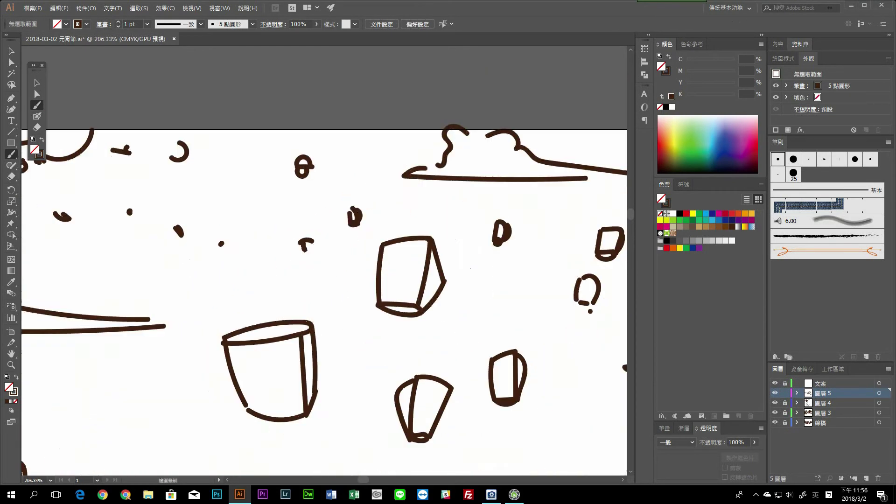
{"action": "scroll", "coordinate": [312, 241], "scroll_direction": "down", "scroll_amount": 4}
{"action": "scroll", "coordinate": [387, 250], "scroll_direction": "up", "scroll_amount": 2}
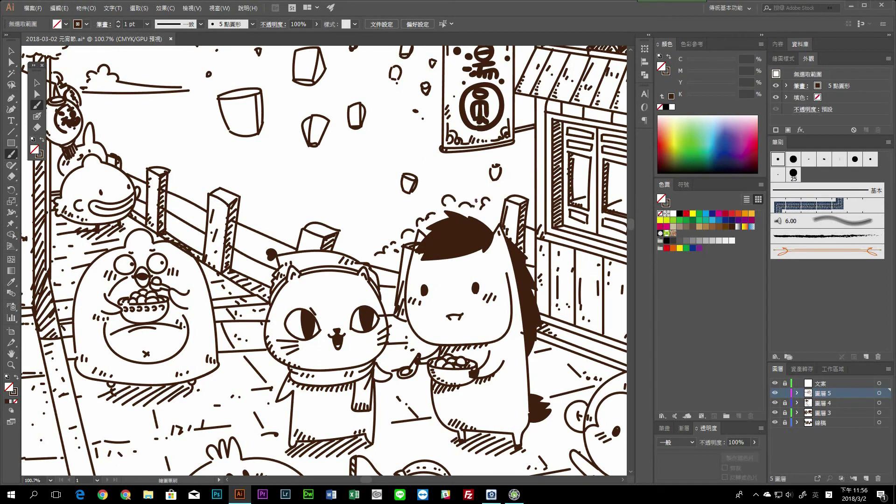
Step: Letter 祈福 onto a sky lantern
{"action": "left_click_drag", "start_coordinate": [192, 237], "coordinate": [198, 244]}
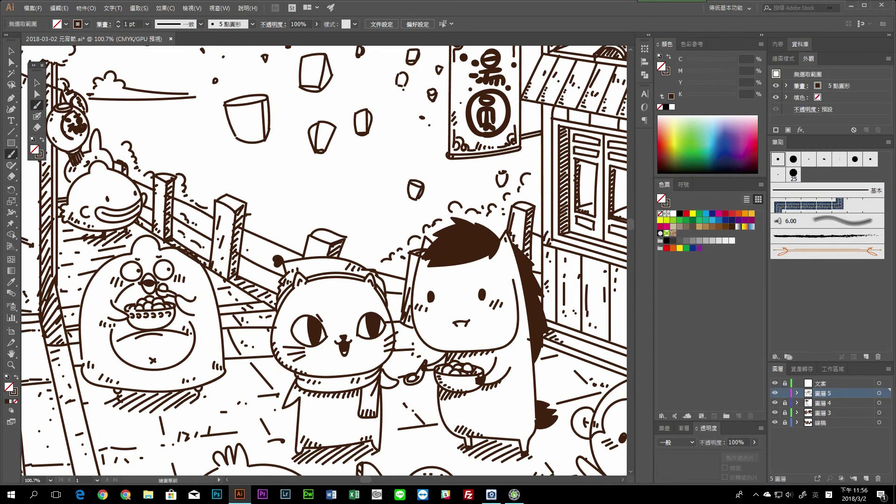
{"action": "scroll", "coordinate": [418, 225], "scroll_direction": "down", "scroll_amount": 3}
{"action": "scroll", "coordinate": [417, 225], "scroll_direction": "up", "scroll_amount": 2}
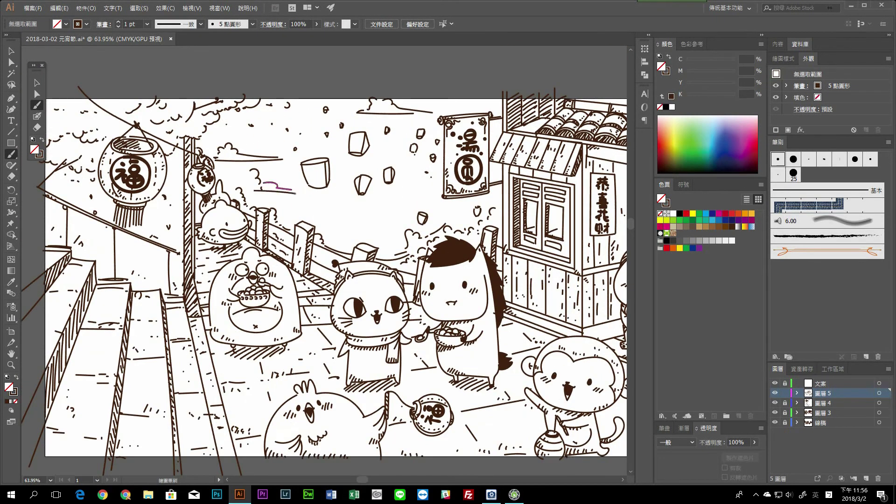
{"action": "scroll", "coordinate": [364, 205], "scroll_direction": "up", "scroll_amount": 2}
{"action": "scroll", "coordinate": [364, 206], "scroll_direction": "down", "scroll_amount": 3}
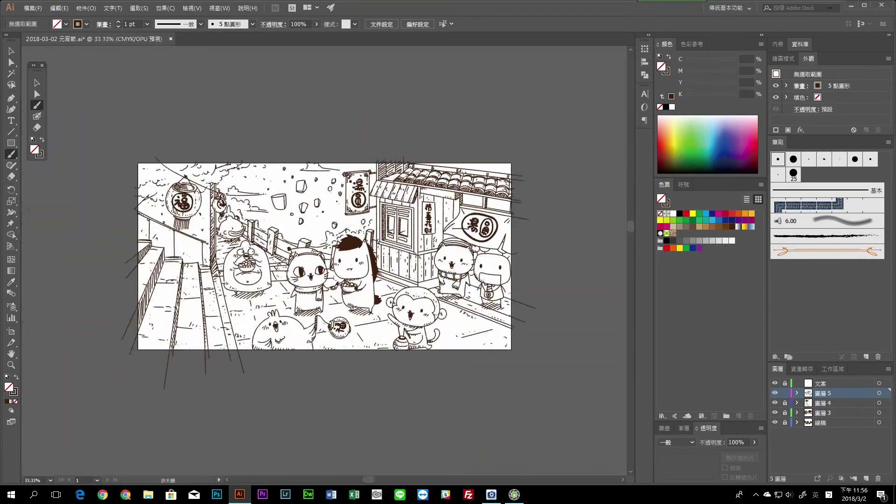
{"action": "scroll", "coordinate": [364, 206], "scroll_direction": "up", "scroll_amount": 1}
{"action": "scroll", "coordinate": [364, 205], "scroll_direction": "down", "scroll_amount": 2}
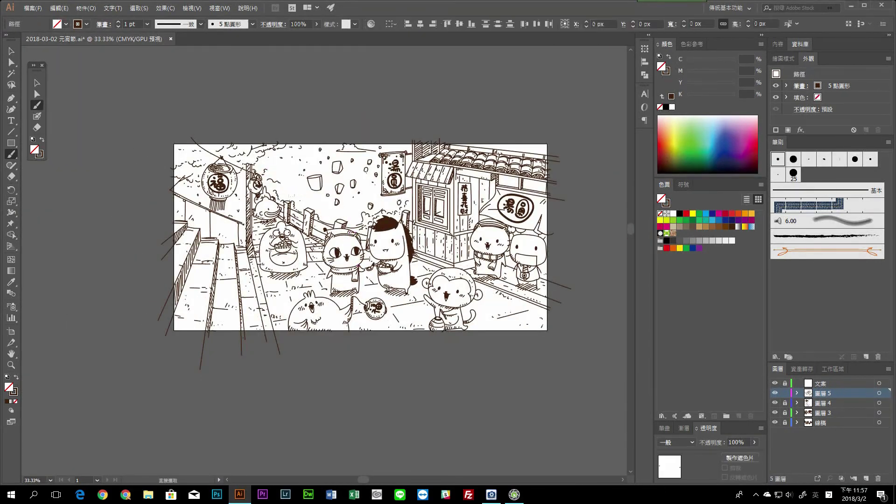
{"action": "scroll", "coordinate": [327, 196], "scroll_direction": "up", "scroll_amount": 2}
{"action": "scroll", "coordinate": [299, 186], "scroll_direction": "up", "scroll_amount": 5}
{"action": "mouse_move", "coordinate": [275, 199]}
{"action": "left_mouse_down"}
{"action": "mouse_move", "coordinate": [308, 220]}
{"action": "mouse_move", "coordinate": [323, 267]}
{"action": "mouse_move", "coordinate": [226, 365]}
{"action": "left_mouse_up"}
Step: Write characters on the top, middle and right sky lanterns
{"action": "left_click_drag", "start_coordinate": [396, 130], "coordinate": [415, 200]}
{"action": "left_click_drag", "start_coordinate": [411, 206], "coordinate": [352, 81]}
{"action": "left_click_drag", "start_coordinate": [390, 227], "coordinate": [388, 292]}
{"action": "left_click_drag", "start_coordinate": [527, 191], "coordinate": [532, 182]}
{"action": "left_click_drag", "start_coordinate": [513, 187], "coordinate": [518, 210]}
Step: Zoom out to the scene, save the illustration and add a new layer
{"action": "key", "text": "ctrl+minus"}
{"action": "key", "text": "ctrl+minus"}
{"action": "key", "text": "ctrl+minus"}
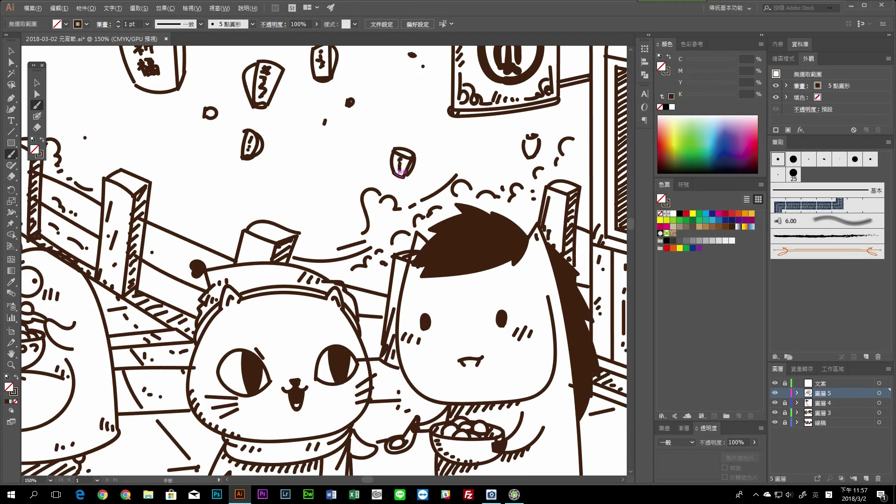
{"action": "key", "text": "ctrl+minus"}
{"action": "key", "text": "ctrl+minus"}
{"action": "scroll", "coordinate": [368, 285], "scroll_direction": "down", "scroll_amount": 2}
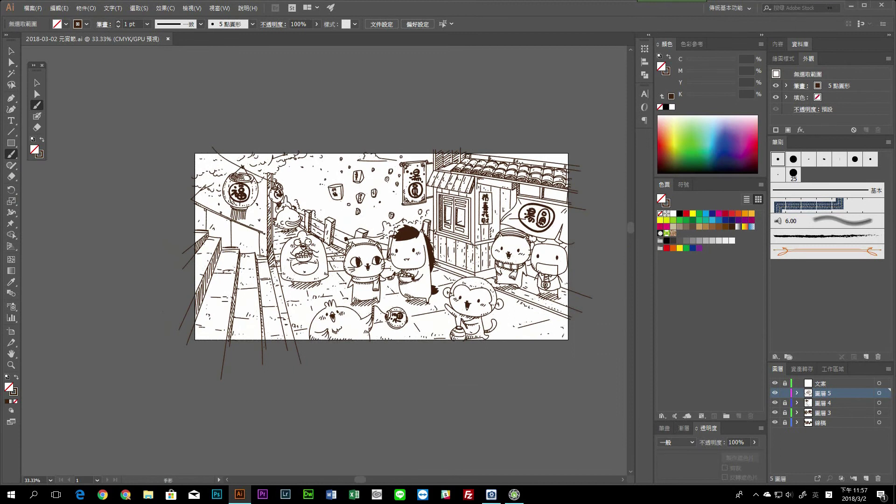
{"action": "scroll", "coordinate": [368, 285], "scroll_direction": "up", "scroll_amount": 3}
{"action": "scroll", "coordinate": [326, 211], "scroll_direction": "down", "scroll_amount": 3}
{"action": "key", "text": "ctrl+s"}
{"action": "left_click", "coordinate": [866, 479]}
Step: Fit the whole artboard in view and save the illustration
{"action": "scroll", "coordinate": [285, 219], "scroll_direction": "up", "scroll_amount": 4}
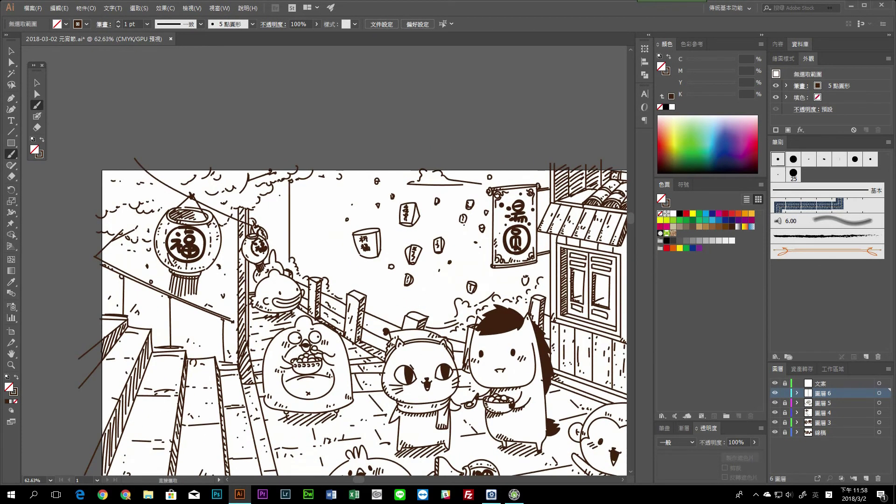
{"action": "scroll", "coordinate": [270, 184], "scroll_direction": "up", "scroll_amount": 2}
{"action": "key", "text": "ctrl+minus"}
{"action": "key", "text": "ctrl+minus"}
{"action": "key", "text": "ctrl+minus"}
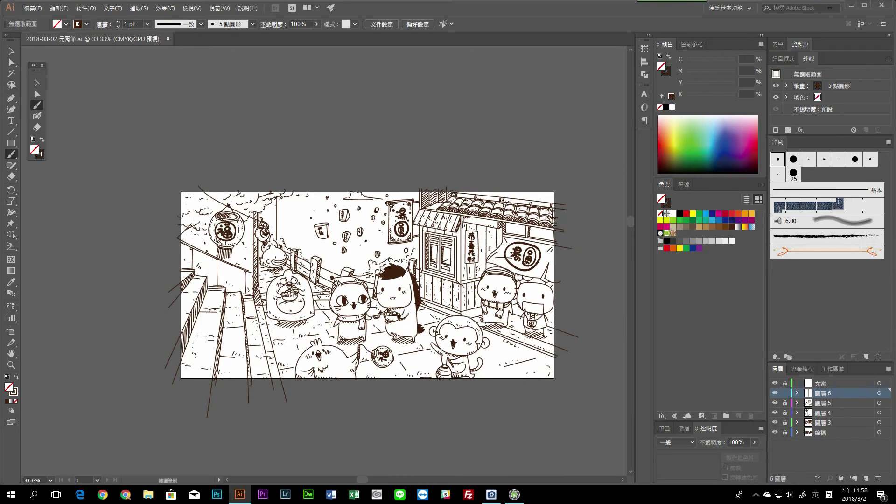
{"action": "scroll", "coordinate": [275, 212], "scroll_direction": "up", "scroll_amount": 2}
{"action": "scroll", "coordinate": [275, 205], "scroll_direction": "up", "scroll_amount": 2}
{"action": "scroll", "coordinate": [273, 196], "scroll_direction": "up", "scroll_amount": 1}
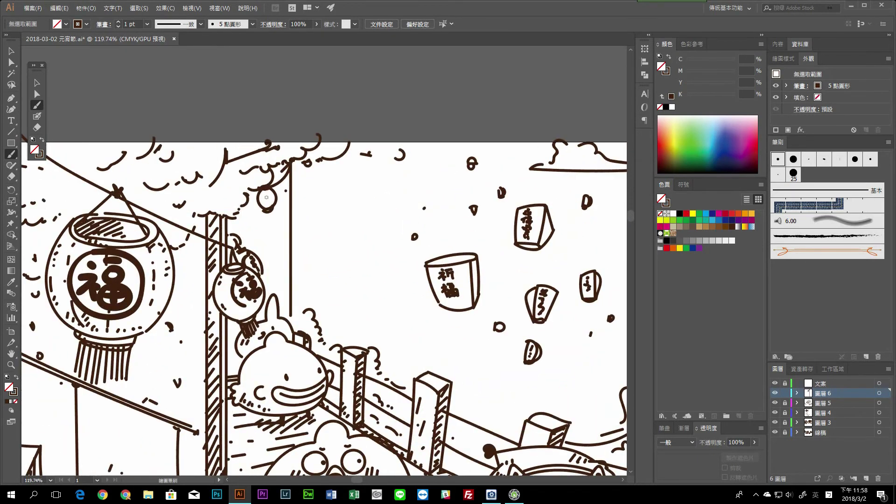
{"action": "key", "text": "ctrl+0"}
{"action": "key", "text": "ctrl+s"}
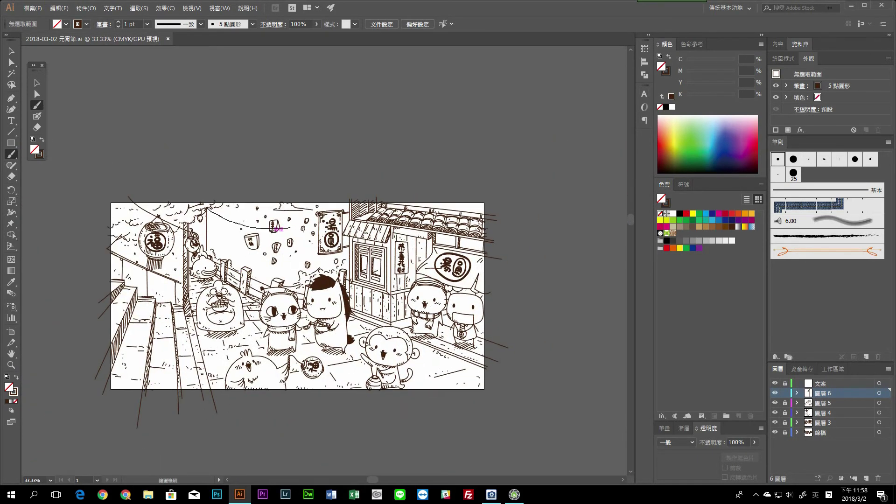
Step: Draw a round hanging lantern outline beside the 祈福 lantern
{"action": "scroll", "coordinate": [278, 228], "scroll_direction": "up", "scroll_amount": 1}
{"action": "scroll", "coordinate": [279, 201], "scroll_direction": "up", "scroll_amount": 4}
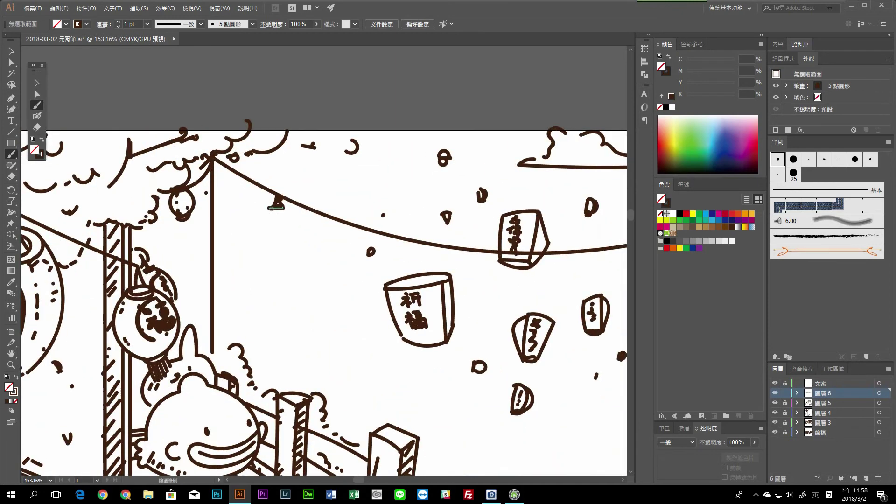
{"action": "scroll", "coordinate": [280, 224], "scroll_direction": "down", "scroll_amount": 3}
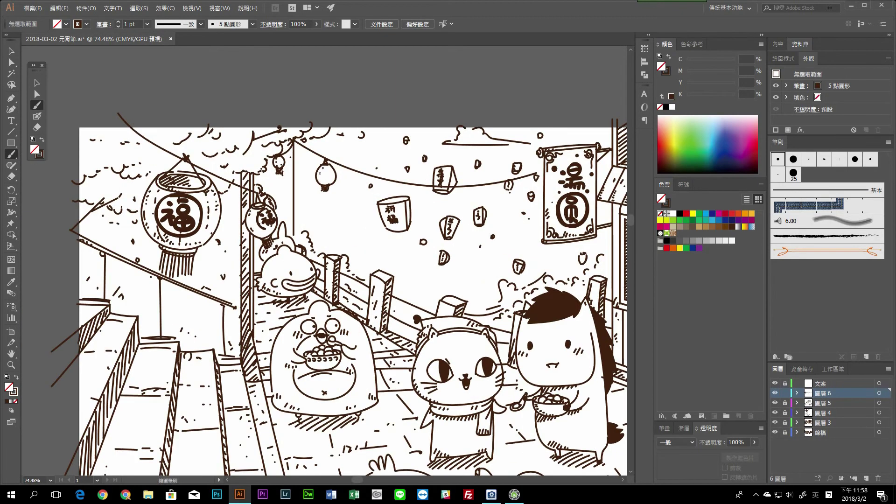
{"action": "scroll", "coordinate": [281, 224], "scroll_direction": "up", "scroll_amount": 3}
{"action": "scroll", "coordinate": [281, 224], "scroll_direction": "down", "scroll_amount": 1}
{"action": "scroll", "coordinate": [280, 224], "scroll_direction": "down", "scroll_amount": 2}
{"action": "scroll", "coordinate": [378, 193], "scroll_direction": "down", "scroll_amount": 2}
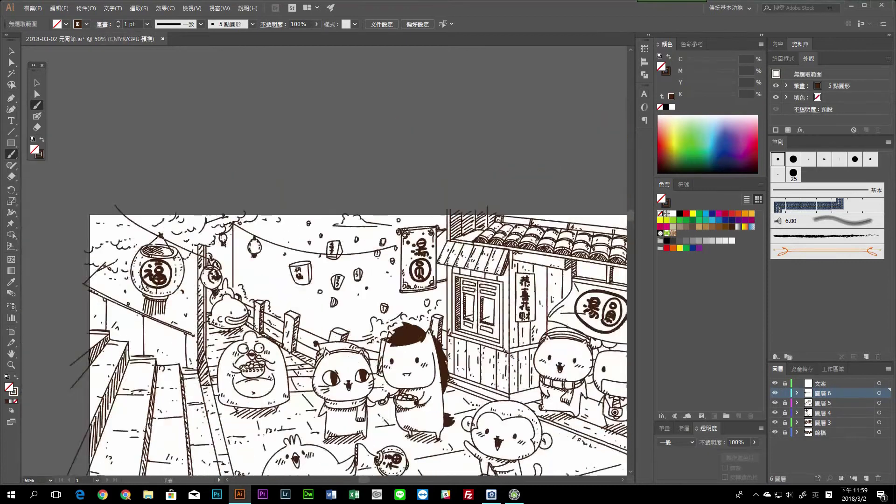
{"action": "scroll", "coordinate": [378, 194], "scroll_direction": "up", "scroll_amount": 4}
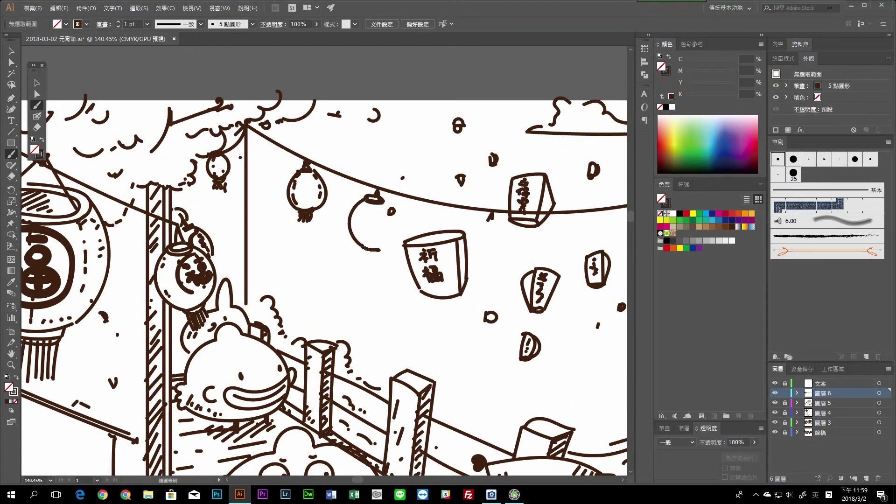
{"action": "scroll", "coordinate": [369, 261], "scroll_direction": "down", "scroll_amount": 3}
{"action": "scroll", "coordinate": [368, 262], "scroll_direction": "up", "scroll_amount": 3}
{"action": "scroll", "coordinate": [355, 262], "scroll_direction": "up", "scroll_amount": 1}
{"action": "mouse_move", "coordinate": [343, 210]}
{"action": "left_mouse_down"}
{"action": "mouse_move", "coordinate": [362, 273]}
{"action": "mouse_move", "coordinate": [354, 210]}
{"action": "left_mouse_up"}
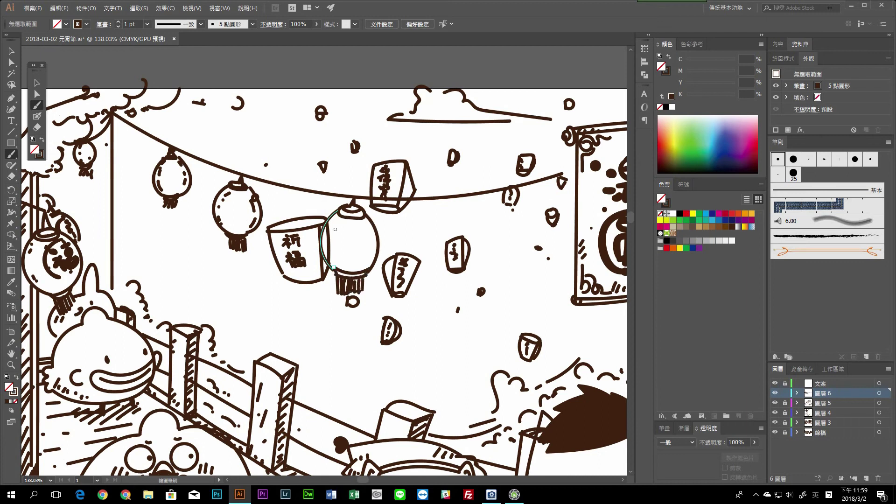
{"action": "scroll", "coordinate": [367, 252], "scroll_direction": "down", "scroll_amount": 3}
{"action": "scroll", "coordinate": [333, 235], "scroll_direction": "up", "scroll_amount": 3}
{"action": "left_click_drag", "start_coordinate": [350, 235], "coordinate": [355, 313]}
Step: Add tassel strokes under the hanging lantern
{"action": "scroll", "coordinate": [337, 250], "scroll_direction": "down", "scroll_amount": 2}
{"action": "left_click_drag", "start_coordinate": [345, 186], "coordinate": [353, 259]}
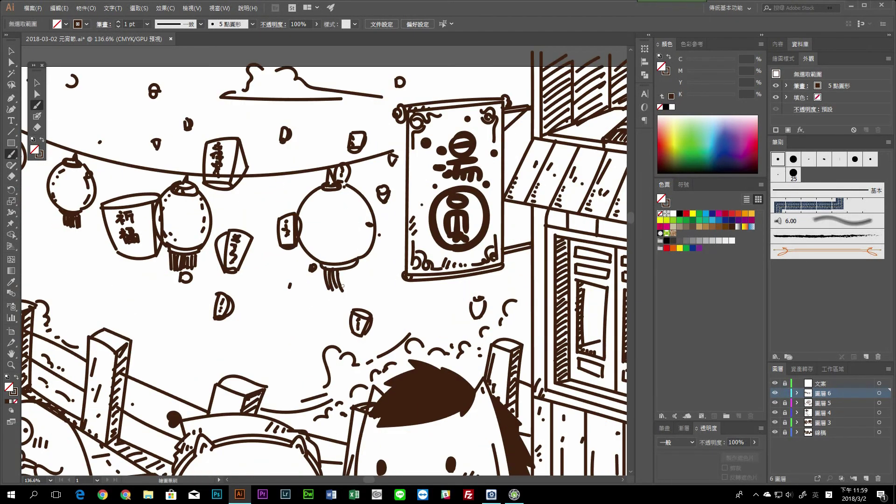
{"action": "scroll", "coordinate": [372, 248], "scroll_direction": "down", "scroll_amount": 3}
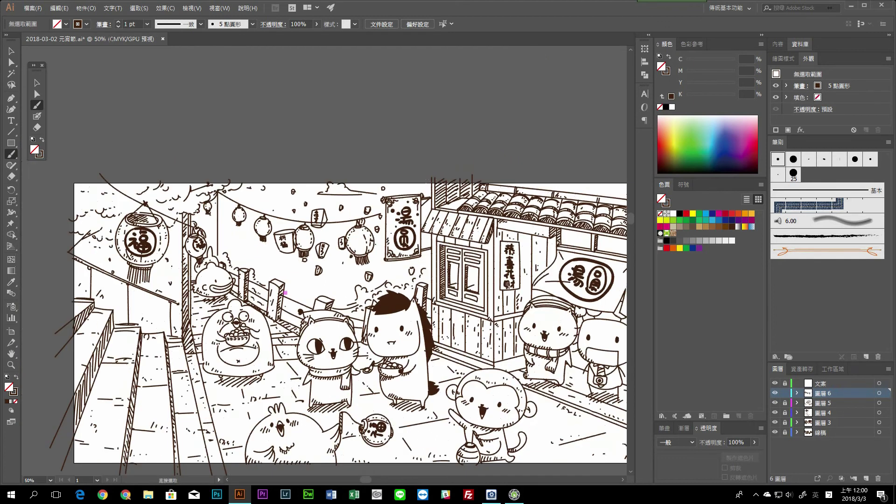
{"action": "scroll", "coordinate": [285, 292], "scroll_direction": "up", "scroll_amount": 1}
{"action": "scroll", "coordinate": [280, 242], "scroll_direction": "up", "scroll_amount": 1}
{"action": "scroll", "coordinate": [276, 201], "scroll_direction": "up", "scroll_amount": 1}
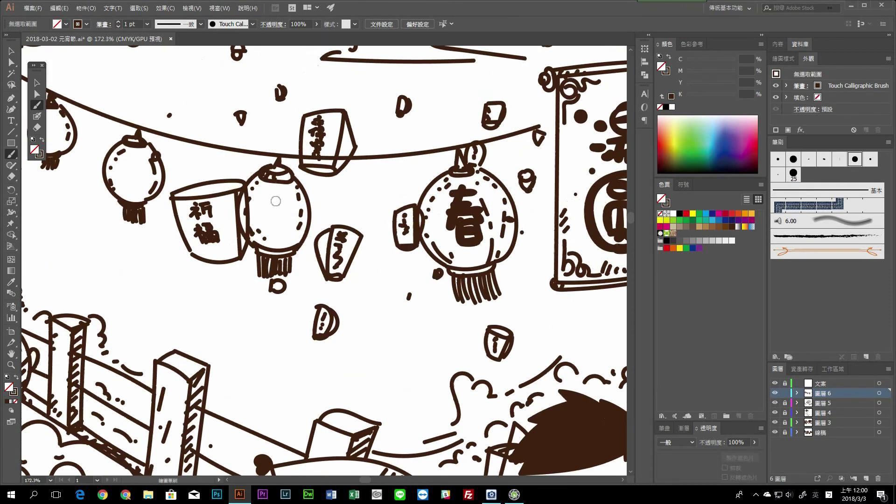
Step: Letter 喜 on the middle hanging lantern and 福 on the left one
{"action": "left_click_drag", "start_coordinate": [273, 192], "coordinate": [280, 243]}
{"action": "left_click_drag", "start_coordinate": [280, 243], "coordinate": [376, 257]}
{"action": "left_click_drag", "start_coordinate": [217, 175], "coordinate": [235, 201]}
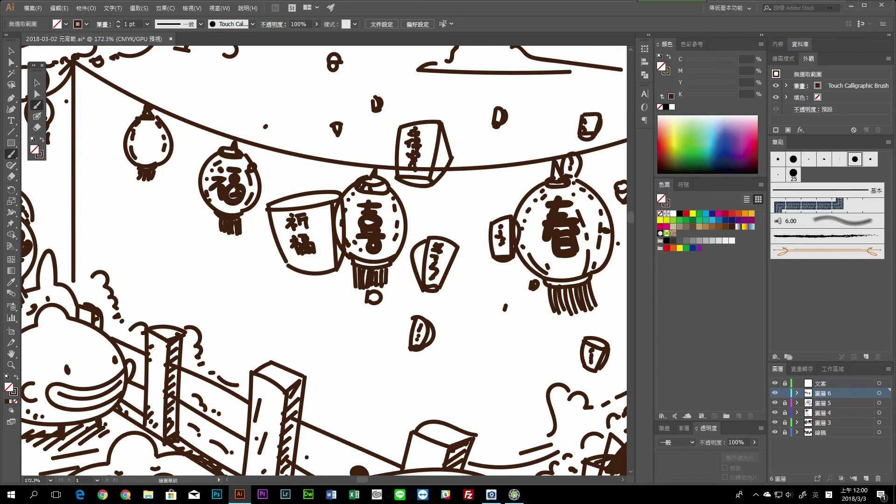
{"action": "scroll", "coordinate": [146, 146], "scroll_direction": "down", "scroll_amount": 3}
{"action": "scroll", "coordinate": [265, 213], "scroll_direction": "up", "scroll_amount": 2}
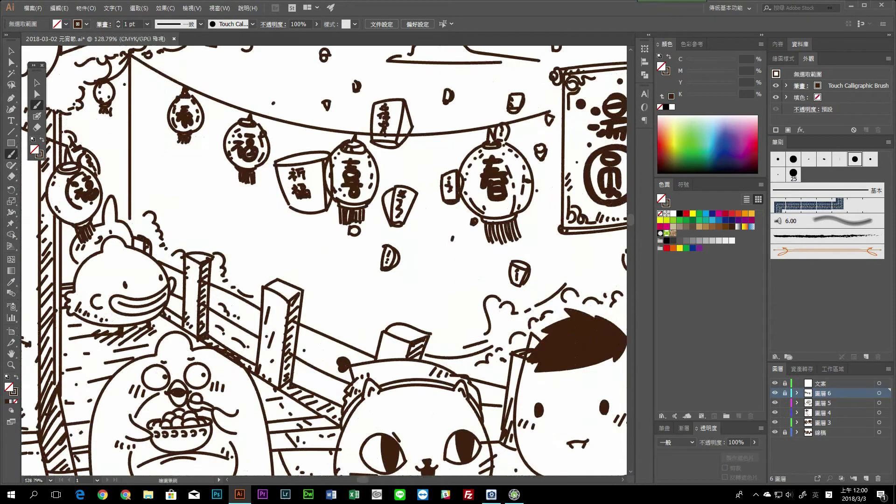
Step: Select a sky lantern near the string, then zoom out to the whole artboard
{"action": "key", "text": "v"}
{"action": "left_click", "coordinate": [303, 187]}
{"action": "key", "text": "ctrl+minus"}
{"action": "key", "text": "ctrl+minus"}
{"action": "key", "text": "ctrl+minus"}
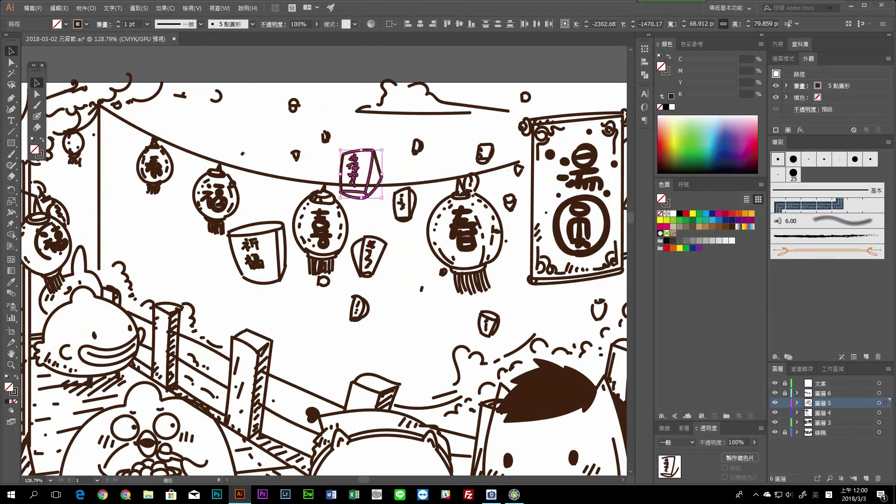
{"action": "key", "text": "ctrl+minus"}
{"action": "key", "text": "ctrl+shift+a"}
Step: Lock layers 圖層 3–5, make 圖層 6 the Paintbrush working layer, and save
{"action": "left_click_drag", "start_coordinate": [786, 403], "coordinate": [785, 422]}
{"action": "left_click", "coordinate": [824, 393]}
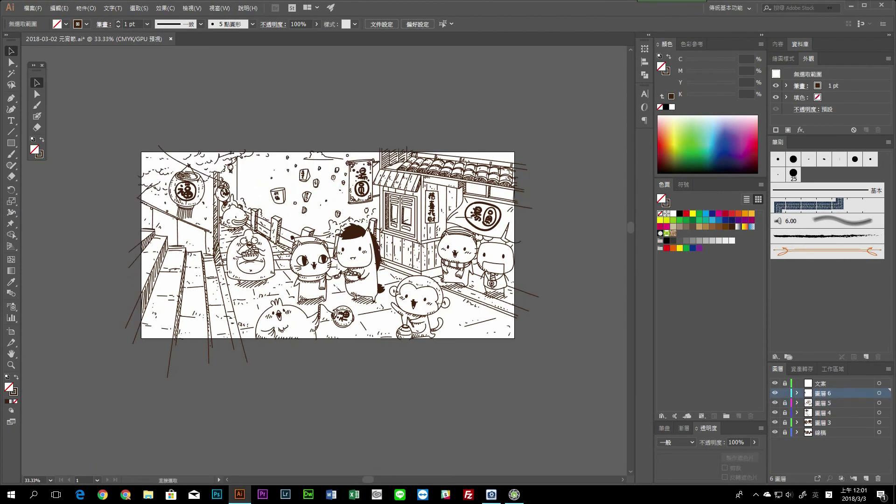
{"action": "scroll", "coordinate": [215, 199], "scroll_direction": "up", "scroll_amount": 5}
{"action": "key", "text": "b"}
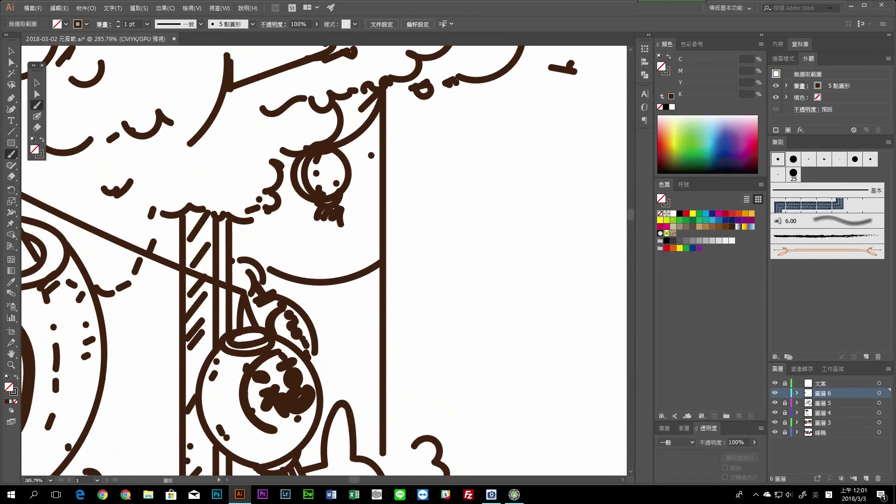
{"action": "scroll", "coordinate": [327, 303], "scroll_direction": "down", "scroll_amount": 10}
{"action": "key", "text": "ctrl+s"}
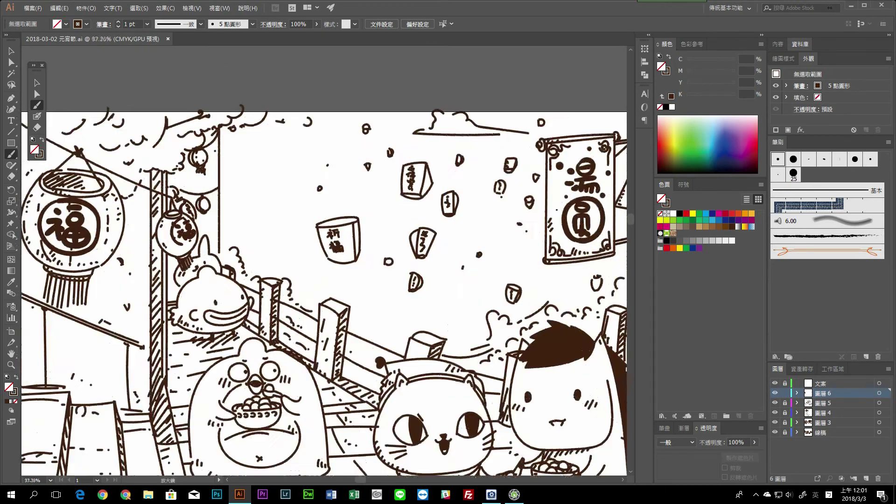
Step: Add diagonal hatching strokes to the scene
{"action": "scroll", "coordinate": [325, 234], "scroll_direction": "up", "scroll_amount": 5}
{"action": "scroll", "coordinate": [296, 197], "scroll_direction": "down", "scroll_amount": 1}
{"action": "scroll", "coordinate": [292, 215], "scroll_direction": "down", "scroll_amount": 2}
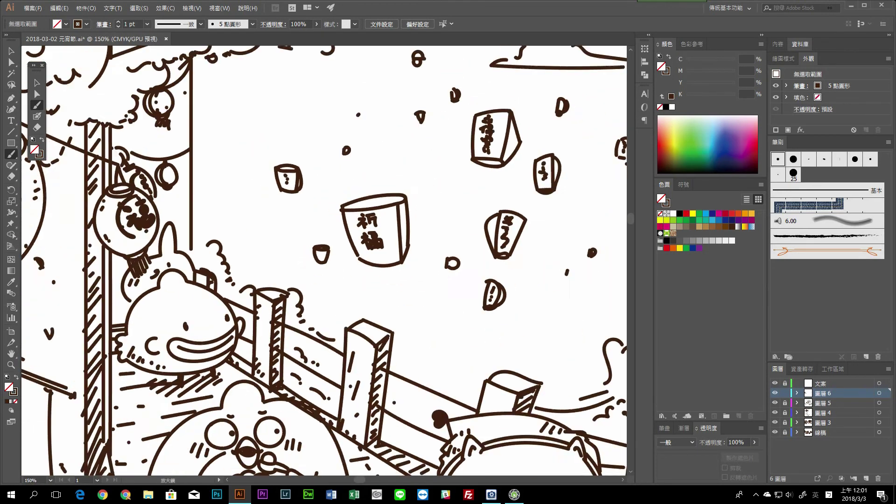
{"action": "scroll", "coordinate": [287, 235], "scroll_direction": "down", "scroll_amount": 2}
{"action": "scroll", "coordinate": [313, 233], "scroll_direction": "down", "scroll_amount": 1}
{"action": "scroll", "coordinate": [313, 233], "scroll_direction": "up", "scroll_amount": 2}
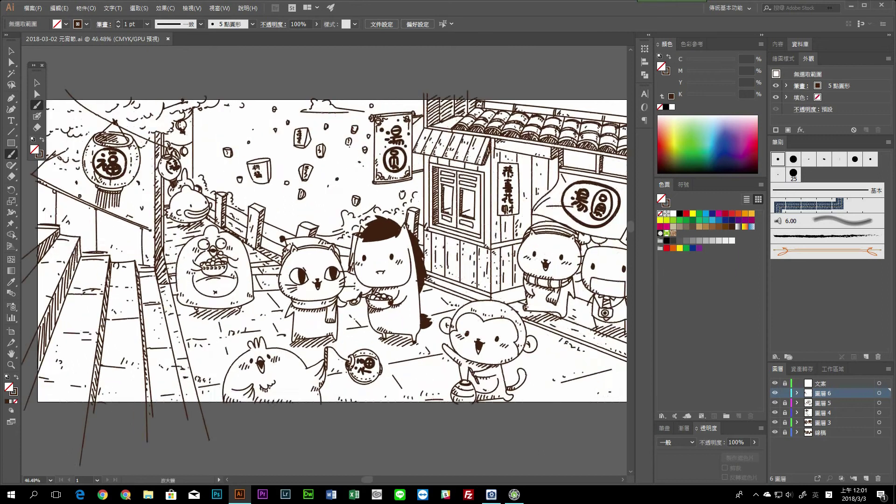
{"action": "left_click_drag", "start_coordinate": [267, 130], "coordinate": [225, 183]}
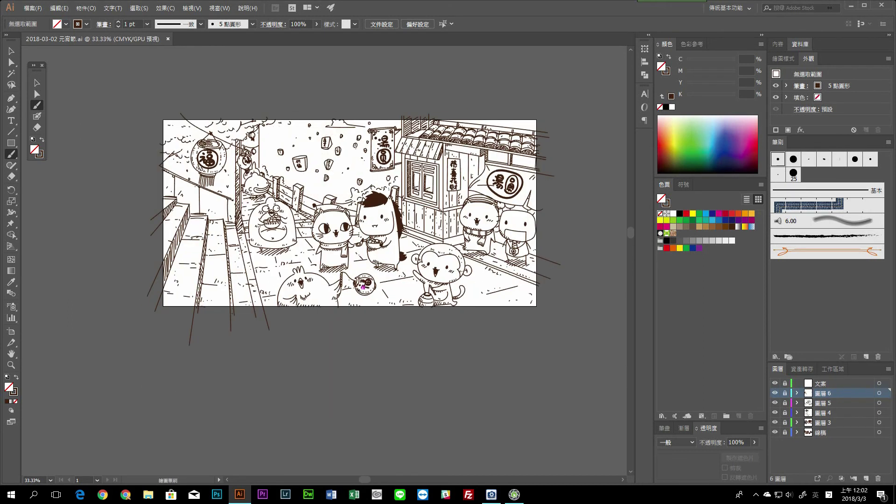
Step: Extend the brush line under the cloud and save
{"action": "scroll", "coordinate": [292, 162], "scroll_direction": "up", "scroll_amount": 2}
{"action": "scroll", "coordinate": [291, 163], "scroll_direction": "up", "scroll_amount": 3}
{"action": "left_click_drag", "start_coordinate": [295, 192], "coordinate": [311, 197]}
{"action": "scroll", "coordinate": [419, 157], "scroll_direction": "right", "scroll_amount": 2}
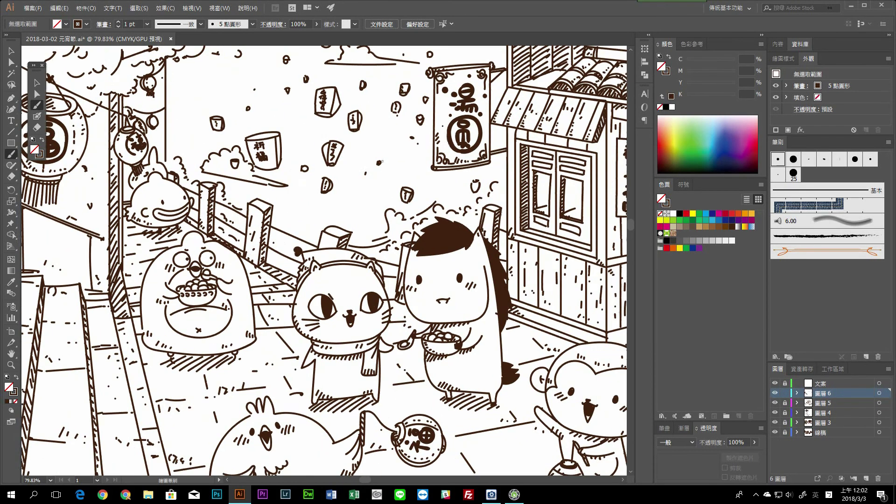
{"action": "key", "text": "ctrl+minus"}
{"action": "key", "text": "ctrl+minus"}
{"action": "key", "text": "ctrl+minus"}
{"action": "key", "text": "ctrl+s"}
Step: Draw a stroke along the chicken's body and save
{"action": "key", "text": "ctrl+plus"}
{"action": "key", "text": "ctrl+plus"}
{"action": "key", "text": "ctrl+plus"}
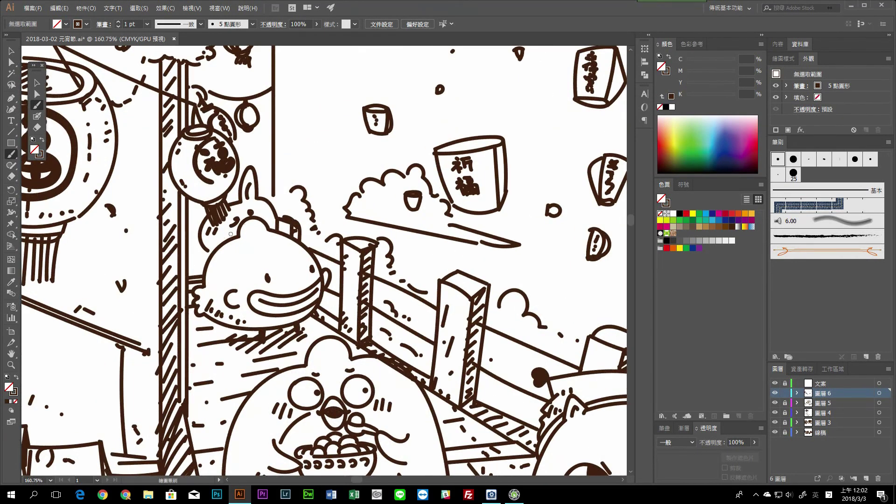
{"action": "key", "text": "ctrl+minus"}
{"action": "key", "text": "ctrl+minus"}
{"action": "key", "text": "ctrl+minus"}
{"action": "scroll", "coordinate": [237, 288], "scroll_direction": "up", "scroll_amount": 3}
{"action": "scroll", "coordinate": [348, 277], "scroll_direction": "up", "scroll_amount": 3}
{"action": "left_click_drag", "start_coordinate": [349, 275], "coordinate": [454, 219]}
{"action": "key", "text": "ctrl+minus"}
{"action": "key", "text": "ctrl+minus"}
{"action": "key", "text": "ctrl+minus"}
{"action": "key", "text": "ctrl+minus"}
{"action": "key", "text": "ctrl+minus"}
{"action": "key", "text": "ctrl+s"}
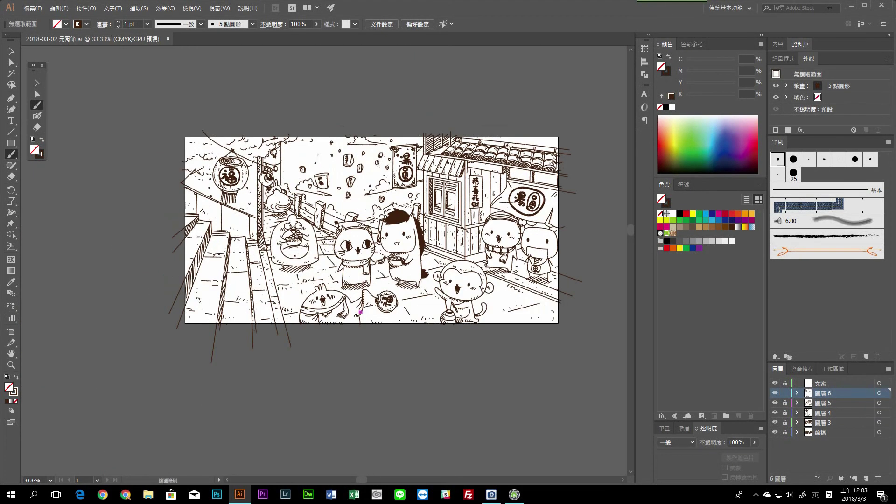
Step: Add a small touch-up stroke on the left side of the scene
{"action": "scroll", "coordinate": [163, 173], "scroll_direction": "up", "scroll_amount": 3}
{"action": "left_click_drag", "start_coordinate": [220, 252], "coordinate": [246, 264]}
{"action": "scroll", "coordinate": [296, 184], "scroll_direction": "down", "scroll_amount": 3}
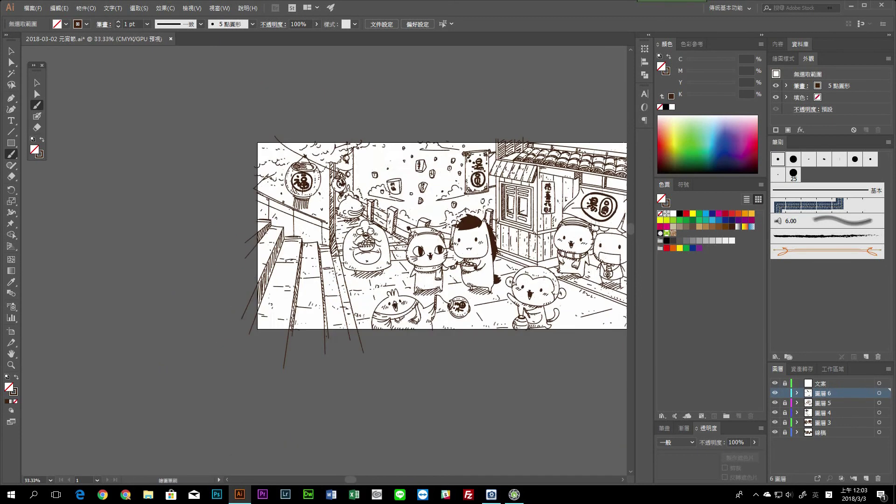
{"action": "scroll", "coordinate": [442, 236], "scroll_direction": "up", "scroll_amount": 2}
{"action": "scroll", "coordinate": [442, 235], "scroll_direction": "right", "scroll_amount": 3}
Step: Unlock 文案, lock 圖層 6, and make 文案 the active layer
{"action": "left_click", "coordinate": [785, 384]}
{"action": "left_click", "coordinate": [785, 393]}
{"action": "left_click", "coordinate": [822, 383]}
{"action": "scroll", "coordinate": [367, 261], "scroll_direction": "left", "scroll_amount": 2}
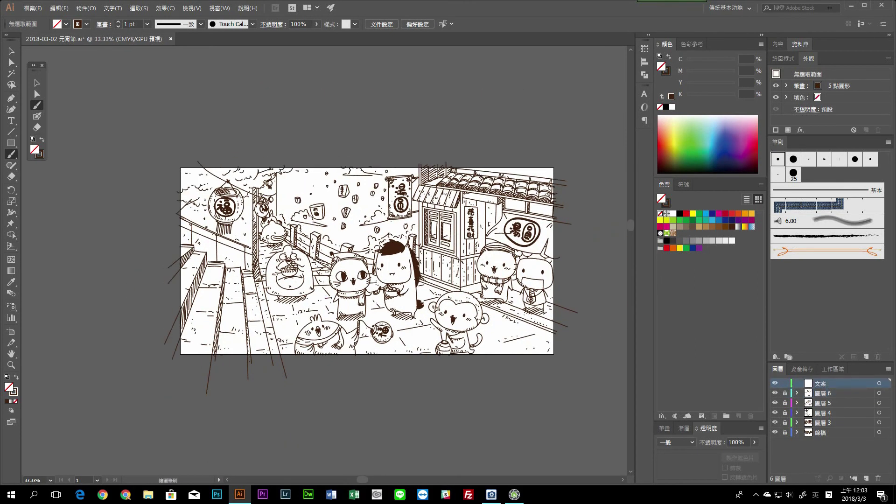
Step: Hand-letter 元宵 near the stairs
{"action": "scroll", "coordinate": [299, 252], "scroll_direction": "up", "scroll_amount": 4}
{"action": "mouse_move", "coordinate": [293, 243]}
{"action": "left_mouse_down"}
{"action": "mouse_move", "coordinate": [286, 264]}
{"action": "mouse_move", "coordinate": [322, 251]}
{"action": "left_mouse_up"}
{"action": "left_click_drag", "start_coordinate": [337, 211], "coordinate": [355, 241]}
{"action": "mouse_move", "coordinate": [372, 218]}
{"action": "left_mouse_down"}
{"action": "mouse_move", "coordinate": [386, 234]}
{"action": "mouse_move", "coordinate": [362, 268]}
{"action": "left_mouse_up"}
{"action": "left_click_drag", "start_coordinate": [367, 238], "coordinate": [387, 275]}
Step: Write 2018 after 元宵 and save
{"action": "scroll", "coordinate": [401, 219], "scroll_direction": "down", "scroll_amount": 2}
{"action": "mouse_move", "coordinate": [401, 216]}
{"action": "left_mouse_down"}
{"action": "mouse_move", "coordinate": [429, 239]}
{"action": "mouse_move", "coordinate": [437, 219]}
{"action": "left_mouse_up"}
{"action": "left_click_drag", "start_coordinate": [460, 211], "coordinate": [456, 243]}
{"action": "left_click_drag", "start_coordinate": [481, 215], "coordinate": [478, 217]}
{"action": "key", "text": "ctrl+minus"}
{"action": "key", "text": "ctrl+minus"}
{"action": "key", "text": "ctrl+minus"}
{"action": "key", "text": "ctrl+minus"}
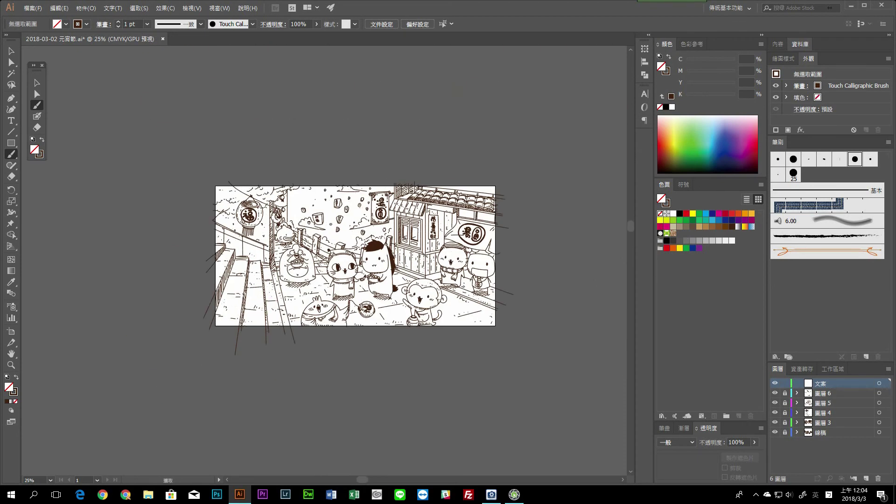
{"action": "key", "text": "ctrl+s"}
{"action": "key", "text": "ctrl+plus"}
{"action": "key", "text": "ctrl+plus"}
{"action": "key", "text": "ctrl+minus"}
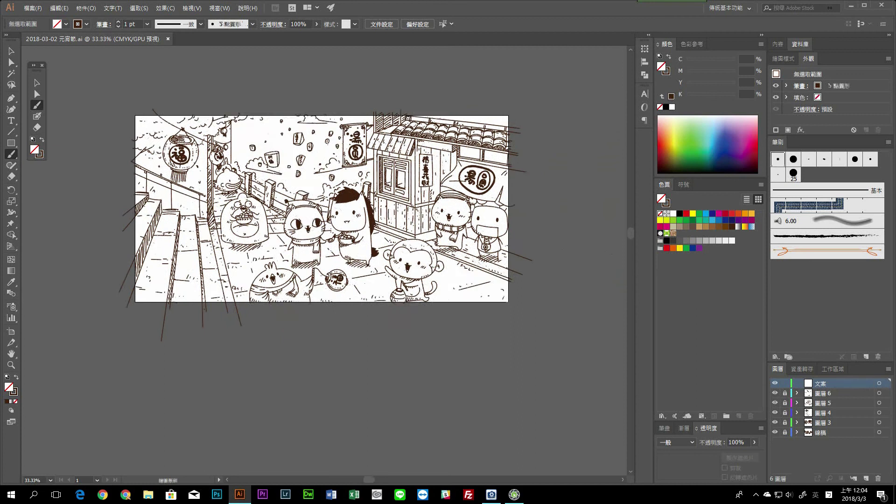
Step: Letter the ©AYAO signature near the bottom edge
{"action": "scroll", "coordinate": [490, 288], "scroll_direction": "up", "scroll_amount": 10}
{"action": "left_click_drag", "start_coordinate": [311, 279], "coordinate": [333, 279]}
{"action": "left_click_drag", "start_coordinate": [337, 267], "coordinate": [392, 278]}
{"action": "left_click_drag", "start_coordinate": [404, 254], "coordinate": [402, 257]}
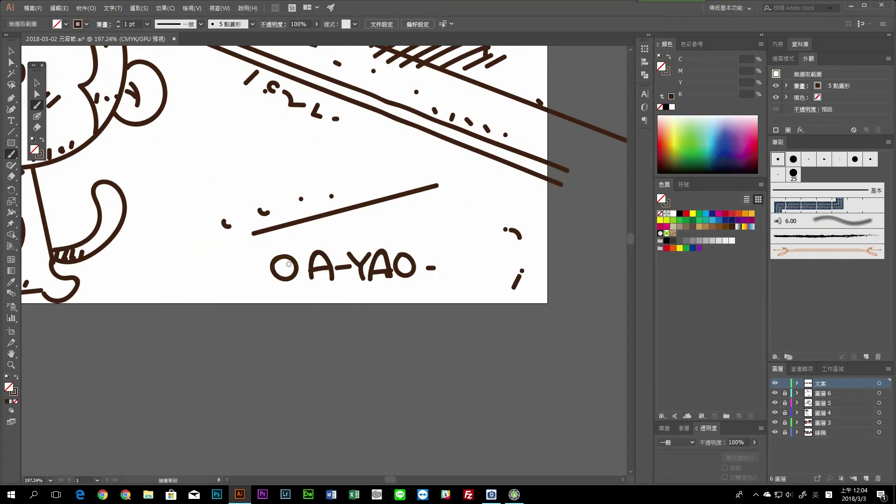
{"action": "key", "text": "ctrl+minus"}
{"action": "key", "text": "ctrl+minus"}
{"action": "key", "text": "ctrl+minus"}
{"action": "key", "text": "ctrl+minus"}
{"action": "key", "text": "ctrl+minus"}
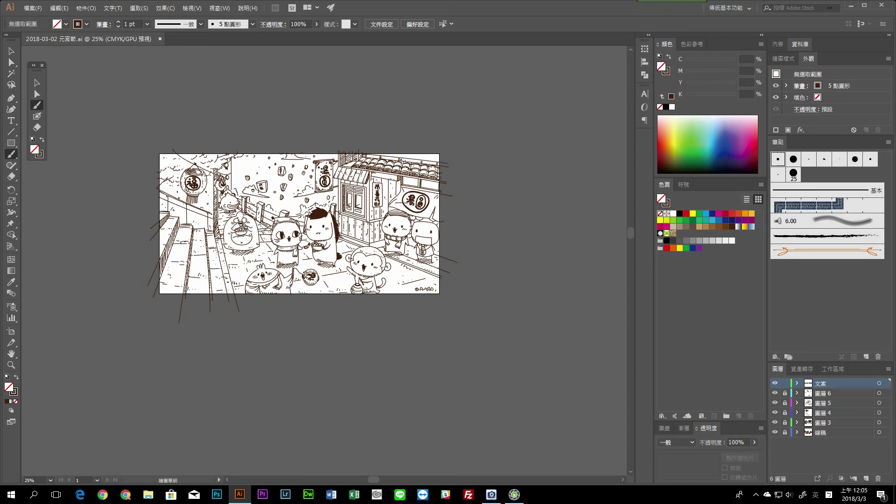
Step: Hand-letter the word 'Lantern' across the stairs
{"action": "scroll", "coordinate": [237, 301], "scroll_direction": "up", "scroll_amount": 8}
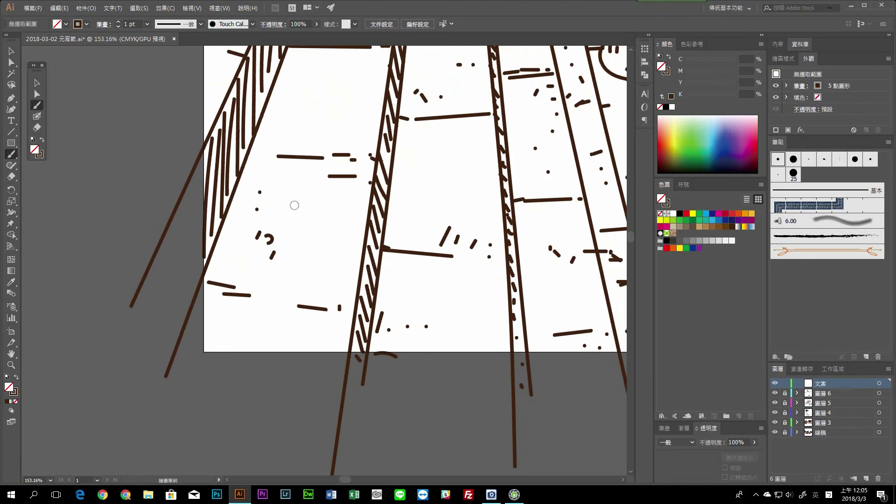
{"action": "left_click_drag", "start_coordinate": [272, 169], "coordinate": [304, 217]}
{"action": "mouse_move", "coordinate": [337, 192]}
{"action": "left_mouse_down"}
{"action": "mouse_move", "coordinate": [340, 220]}
{"action": "mouse_move", "coordinate": [379, 218]}
{"action": "left_mouse_up"}
{"action": "left_click_drag", "start_coordinate": [411, 206], "coordinate": [502, 216]}
{"action": "left_click_drag", "start_coordinate": [415, 205], "coordinate": [358, 206]}
Step: Hand-letter the word 'Festival'
{"action": "left_click_drag", "start_coordinate": [301, 176], "coordinate": [340, 171]}
{"action": "mouse_move", "coordinate": [308, 179]}
{"action": "left_mouse_down"}
{"action": "mouse_move", "coordinate": [312, 231]}
{"action": "mouse_move", "coordinate": [448, 219]}
{"action": "left_mouse_up"}
{"action": "left_click", "coordinate": [376, 186]}
{"action": "scroll", "coordinate": [420, 215], "scroll_direction": "down", "scroll_amount": 5}
{"action": "scroll", "coordinate": [299, 234], "scroll_direction": "up", "scroll_amount": 6}
{"action": "left_click_drag", "start_coordinate": [278, 226], "coordinate": [345, 262]}
Step: Write '2018 ©AYAO' below 'Lantern Festival'
{"action": "left_click_drag", "start_coordinate": [326, 231], "coordinate": [376, 206]}
{"action": "scroll", "coordinate": [364, 233], "scroll_direction": "down", "scroll_amount": 5}
{"action": "scroll", "coordinate": [289, 261], "scroll_direction": "up", "scroll_amount": 5}
{"action": "mouse_move", "coordinate": [299, 271]}
{"action": "left_mouse_down"}
{"action": "mouse_move", "coordinate": [280, 275]}
{"action": "mouse_move", "coordinate": [345, 294]}
{"action": "left_mouse_up"}
{"action": "left_click_drag", "start_coordinate": [367, 280], "coordinate": [401, 292]}
{"action": "left_click_drag", "start_coordinate": [402, 261], "coordinate": [432, 285]}
{"action": "scroll", "coordinate": [406, 276], "scroll_direction": "down", "scroll_amount": 5}
Step: Select all the lettering strokes and group them
{"action": "key", "text": "v"}
{"action": "key", "text": "ctrl+a"}
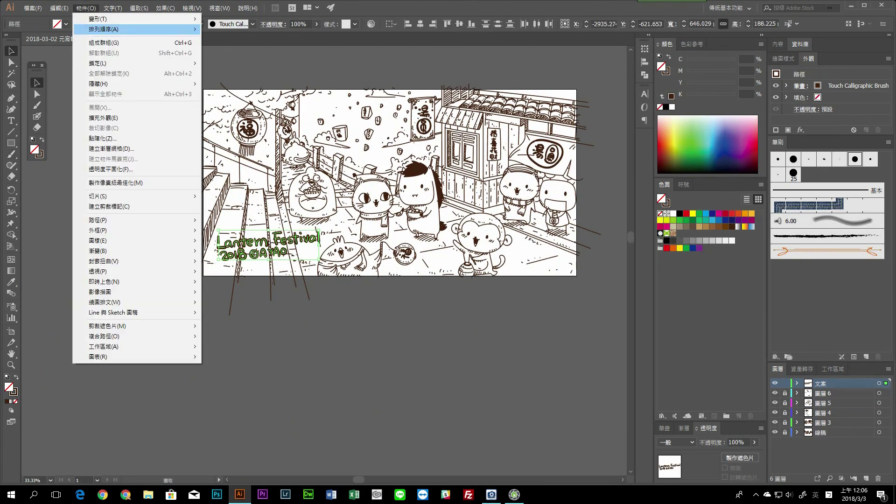
{"action": "key", "text": "ctrl+shift+F9"}
{"action": "scroll", "coordinate": [232, 245], "scroll_direction": "up", "scroll_amount": 3}
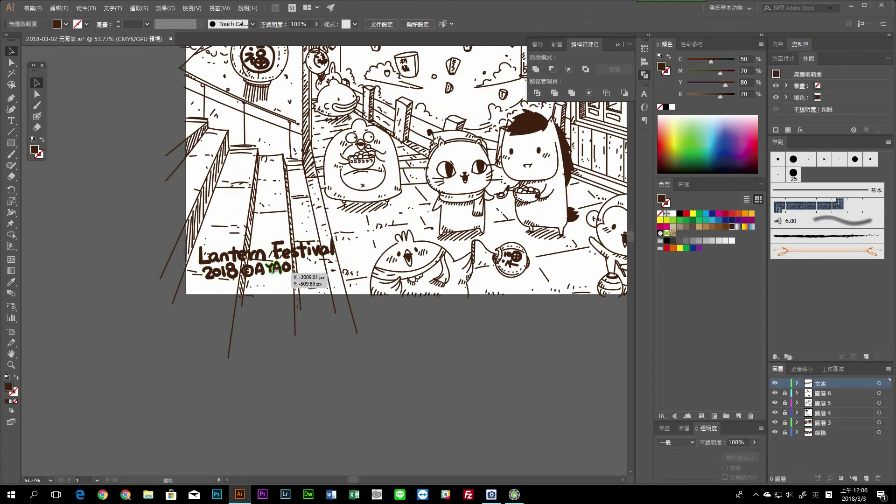
Step: Give the lettering a white stroke in the Appearance panel, deselect, and save
{"action": "double_click", "coordinate": [800, 86]}
{"action": "left_click", "coordinate": [827, 97]}
{"action": "left_click", "coordinate": [730, 112]}
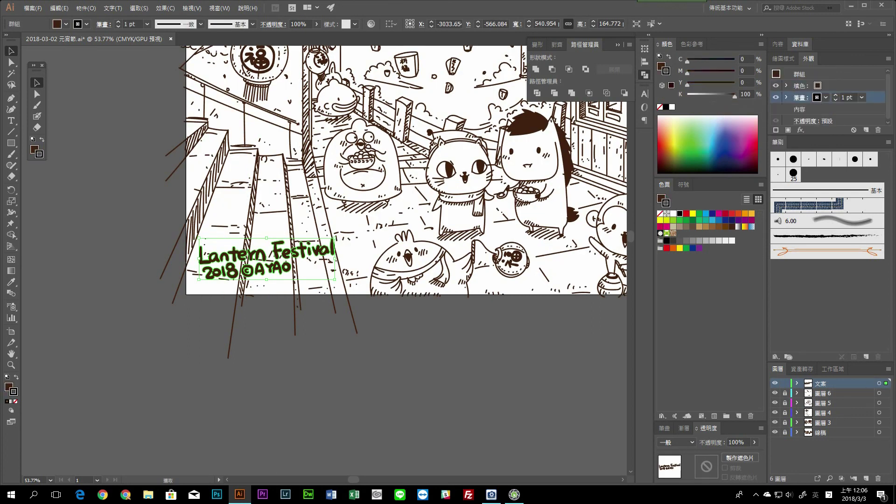
{"action": "key", "text": "Escape"}
{"action": "key", "text": "ctrl+shift+a"}
{"action": "key", "text": "ctrl+minus"}
{"action": "key", "text": "ctrl+minus"}
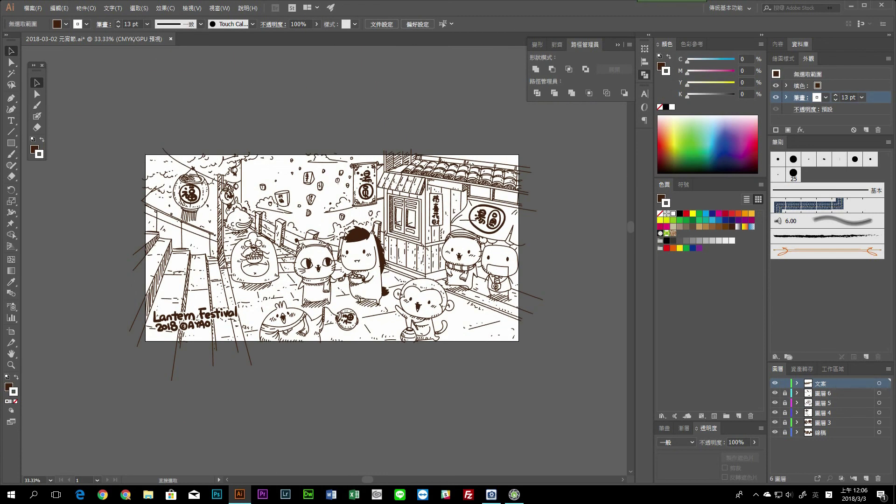